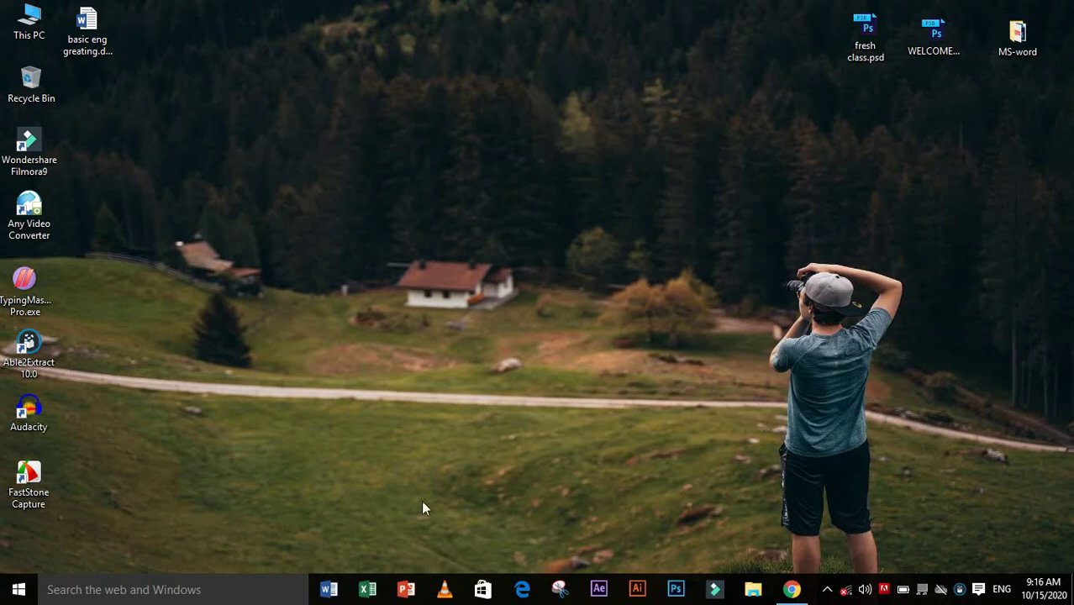
Start Word with a blank document and maximize its window
left_click(329, 590)
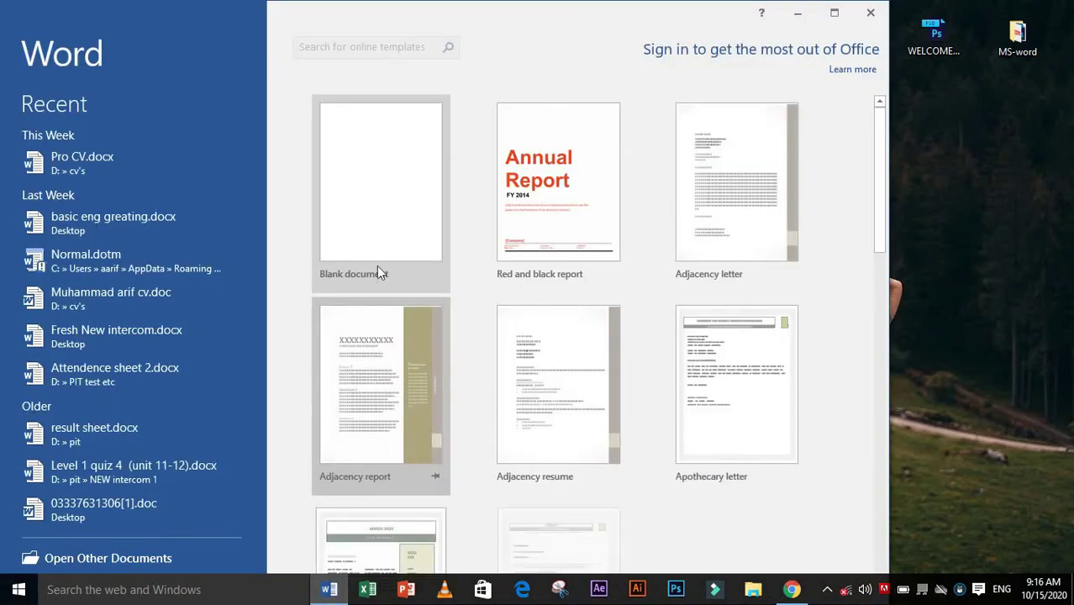
left_click(378, 244)
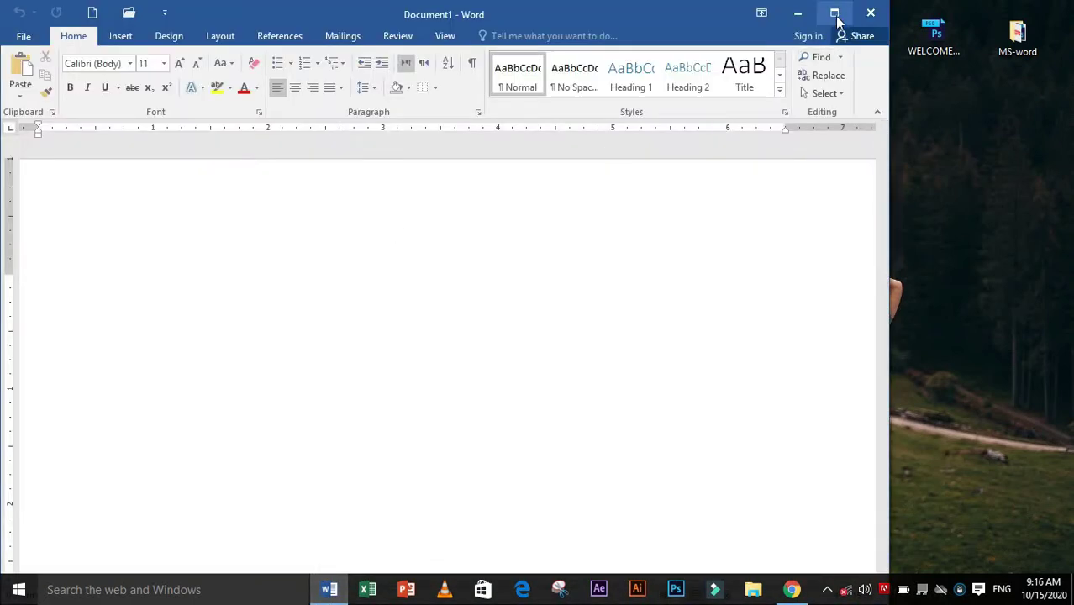
left_click(835, 13)
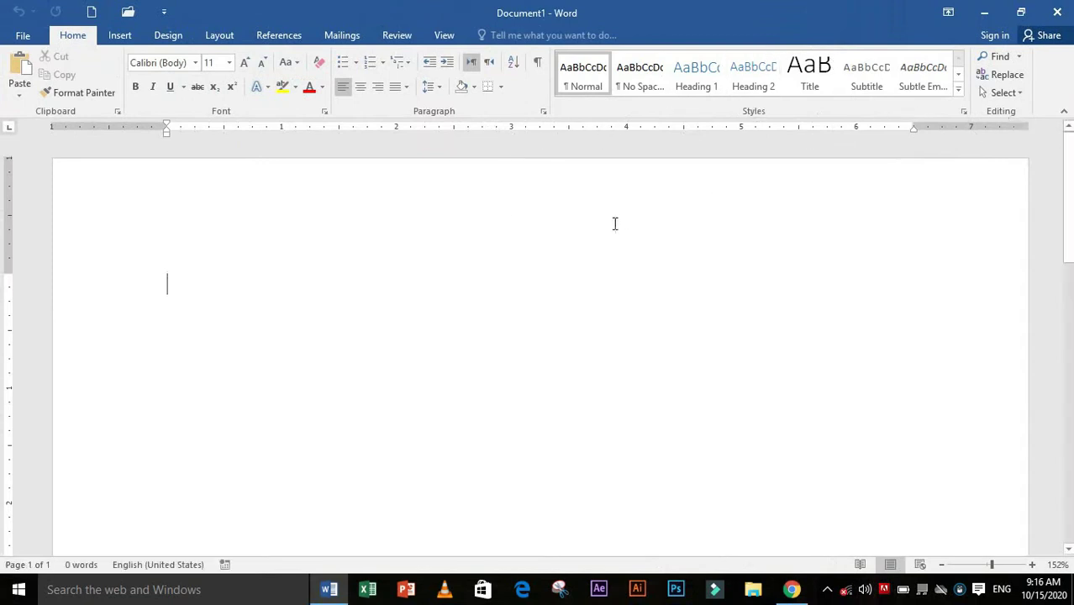
Type the 'Word class' line and generate three paragraphs of quick-brown-fox sample text
type("=")
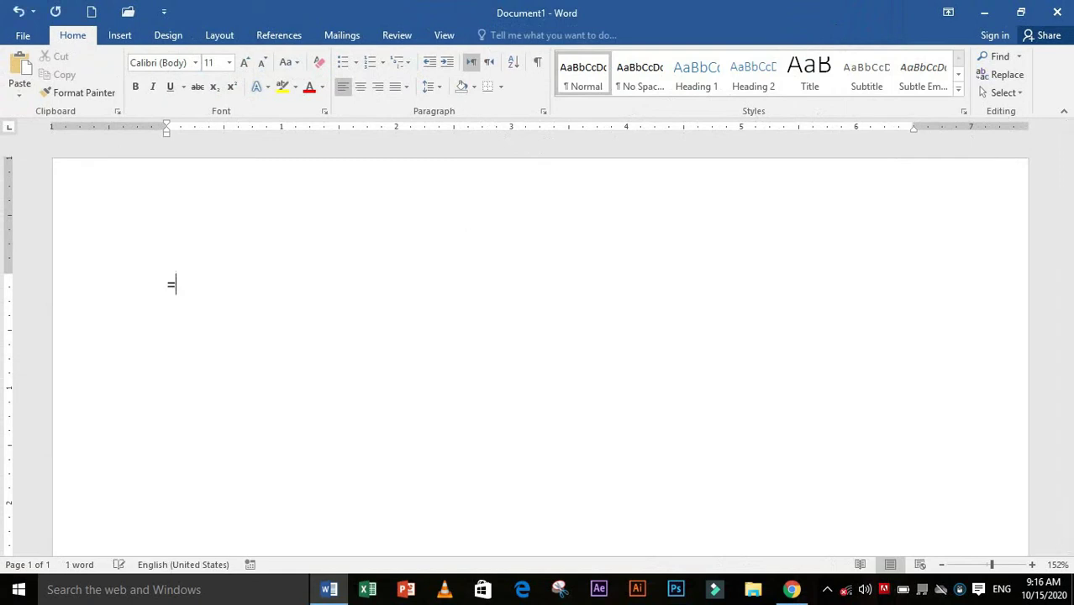
key("BackSpace")
type("Wordclass")
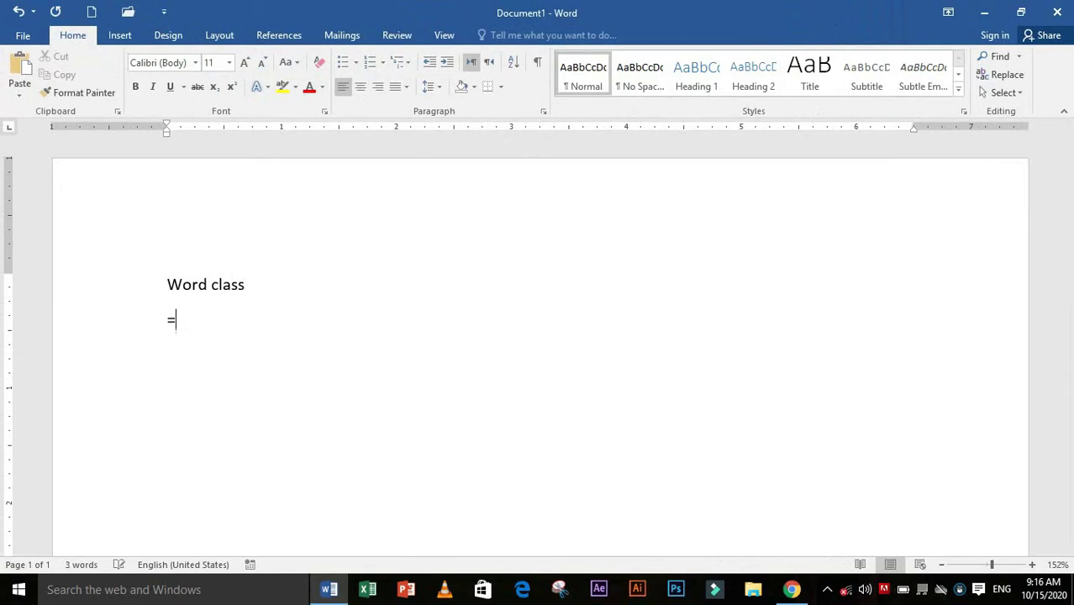
type("rand")
type("old()")
key("Return")
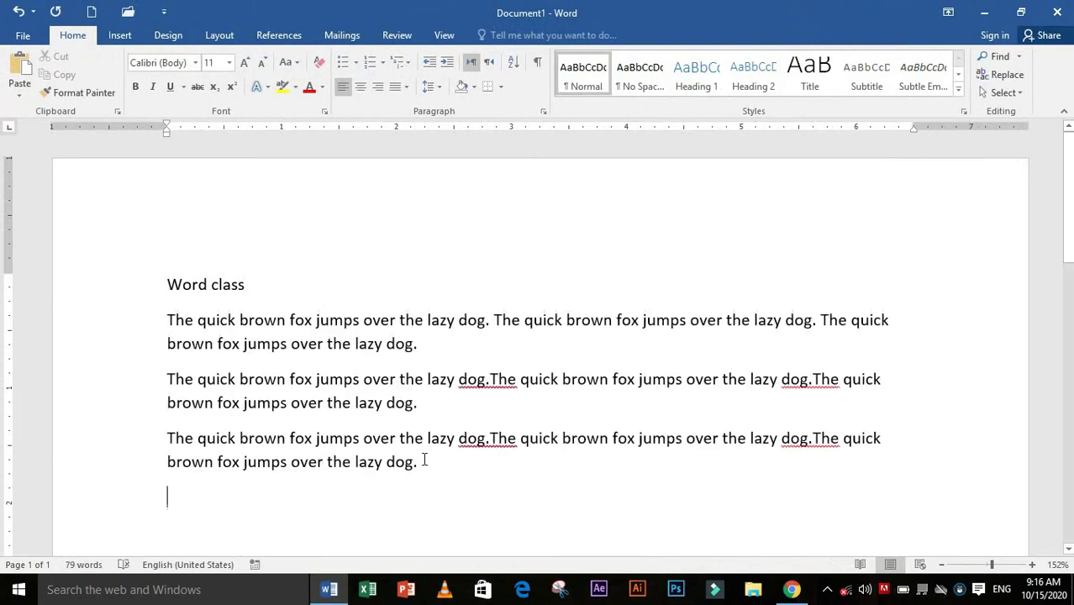
Add an 'Excel class' line followed by three more sample paragraphs
type("exc")
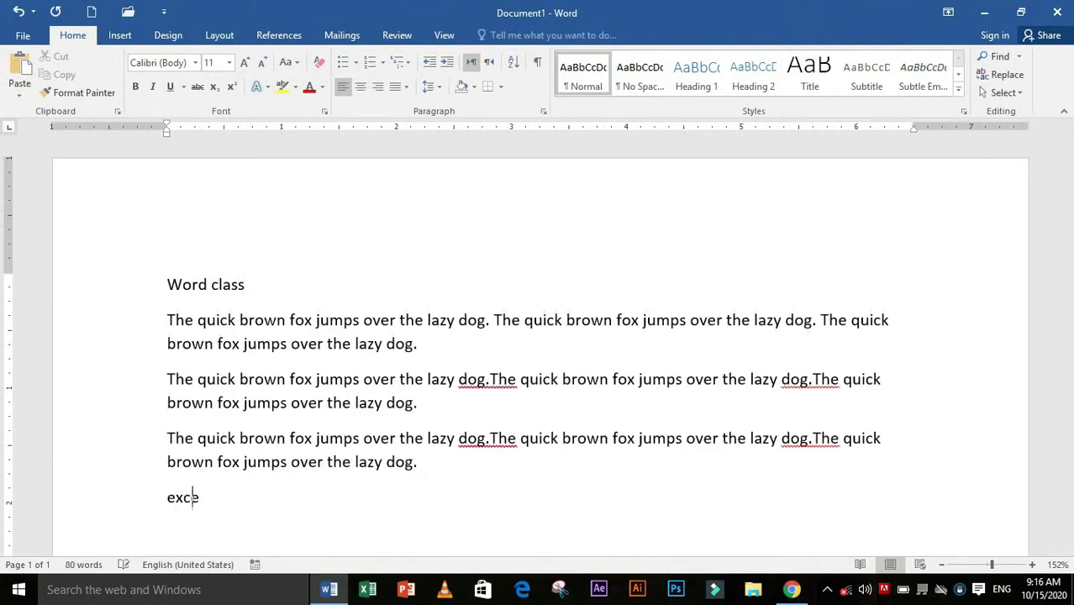
type("e")
type(" calss")
key("BackSpace")
key("BackSpace")
key("BackSpace")
key("BackSpace")
key("BackSpace")
type("class")
key("Return")
type("rand.ol")
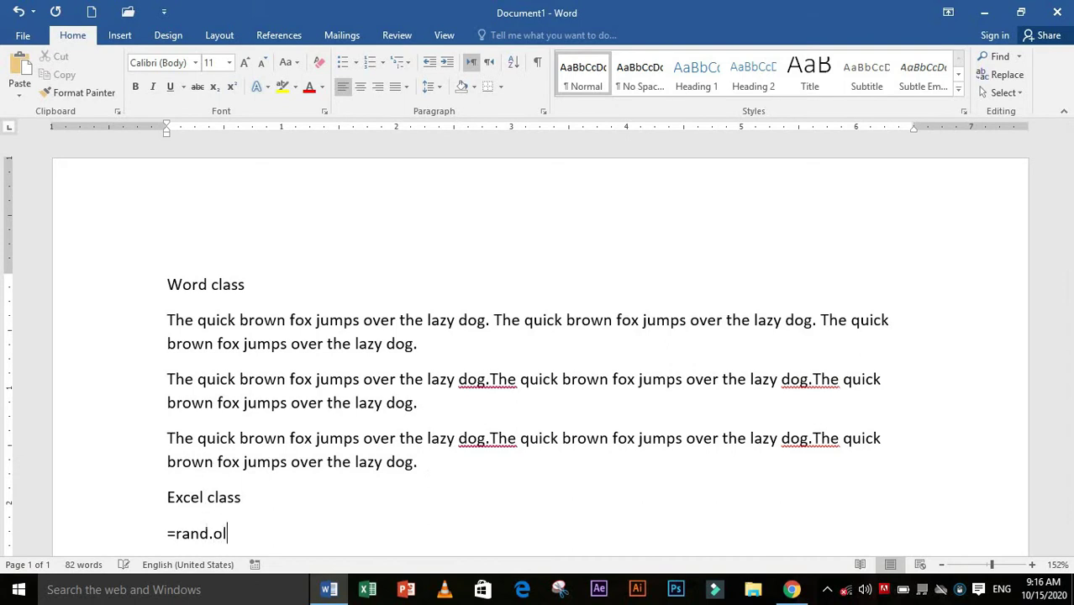
type("d()")
key("Return")
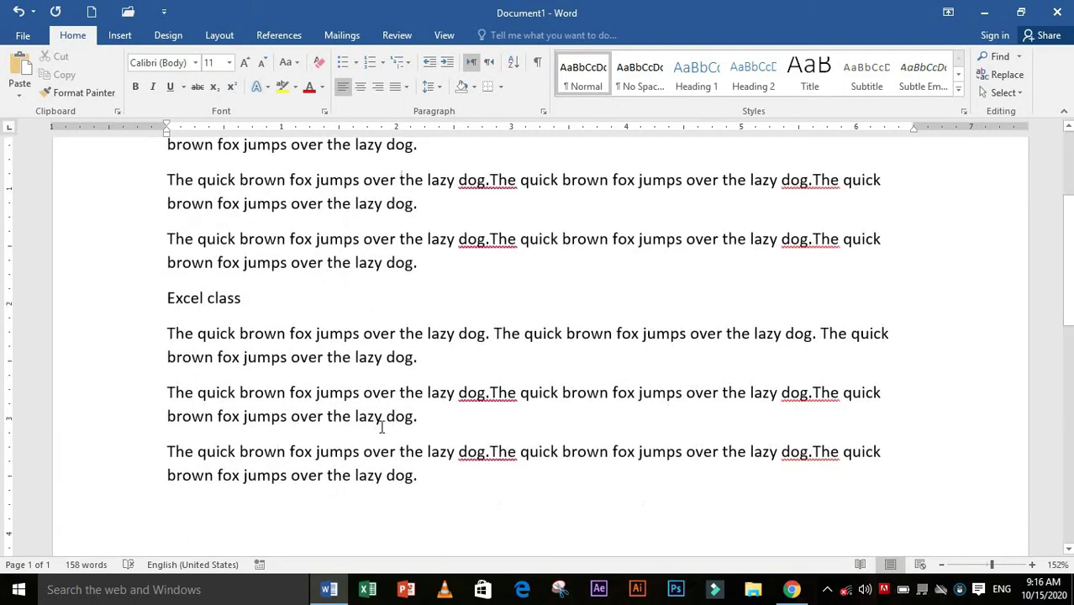
Select the Excel class and Word class lines, then expand the full Styles gallery
scroll(395, 422, "down", 3, "ctrl")
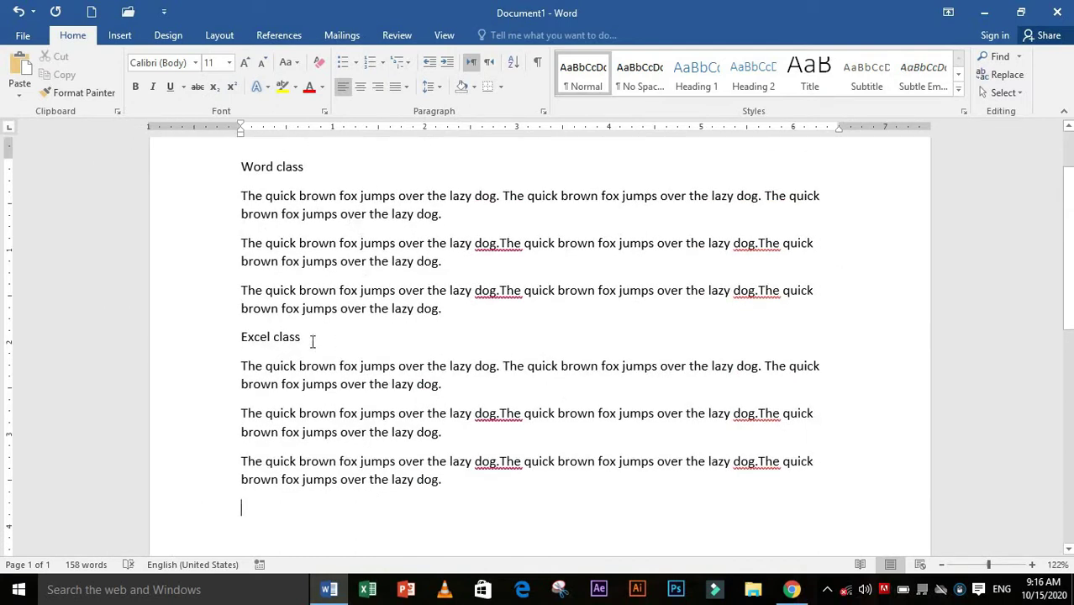
triple_click(242, 336)
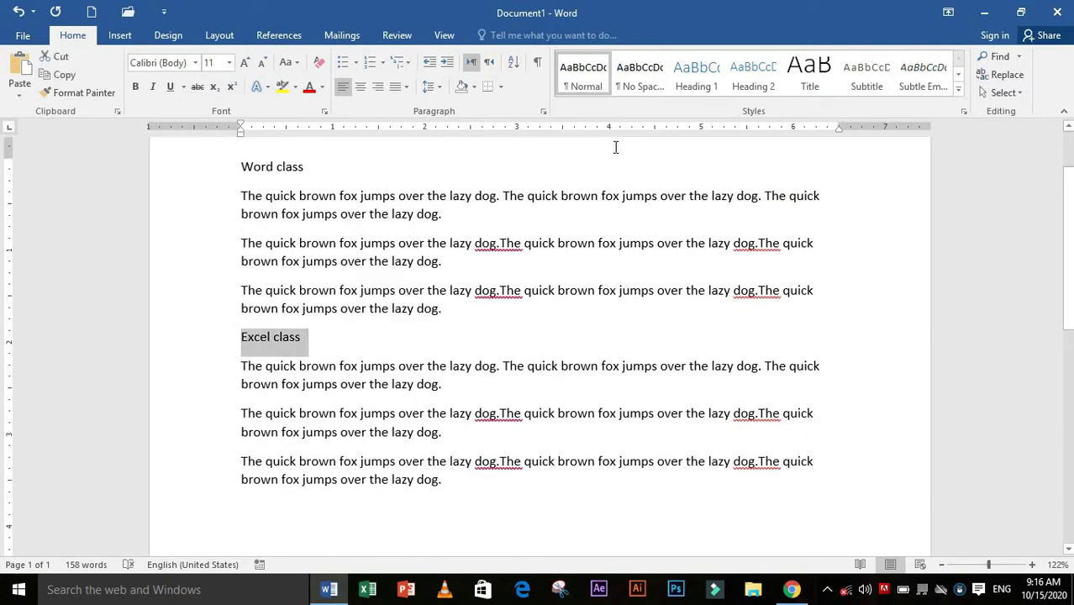
triple_click(243, 167)
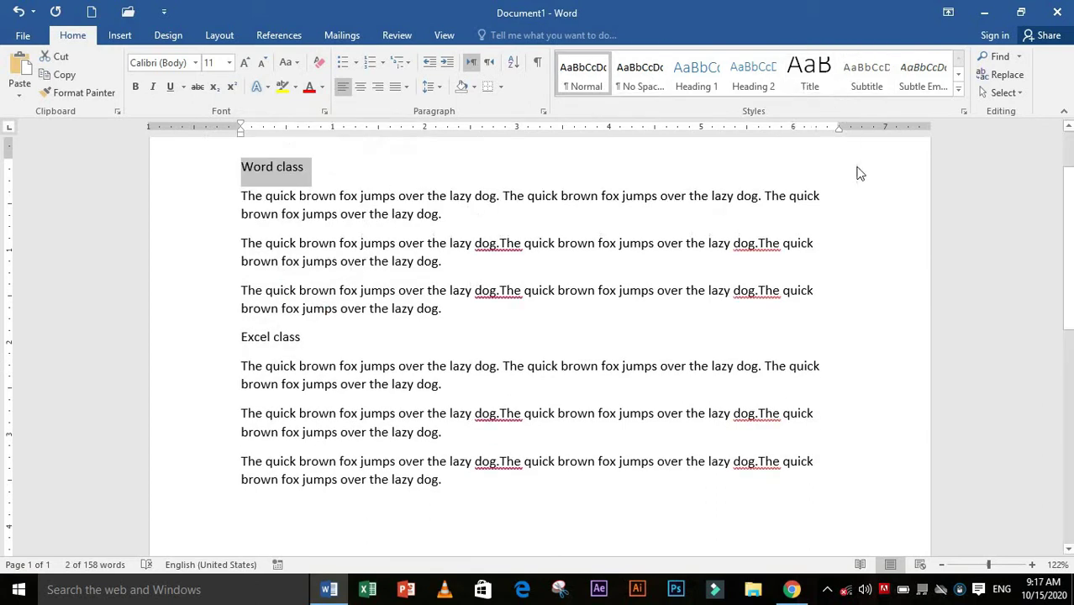
left_click(871, 175)
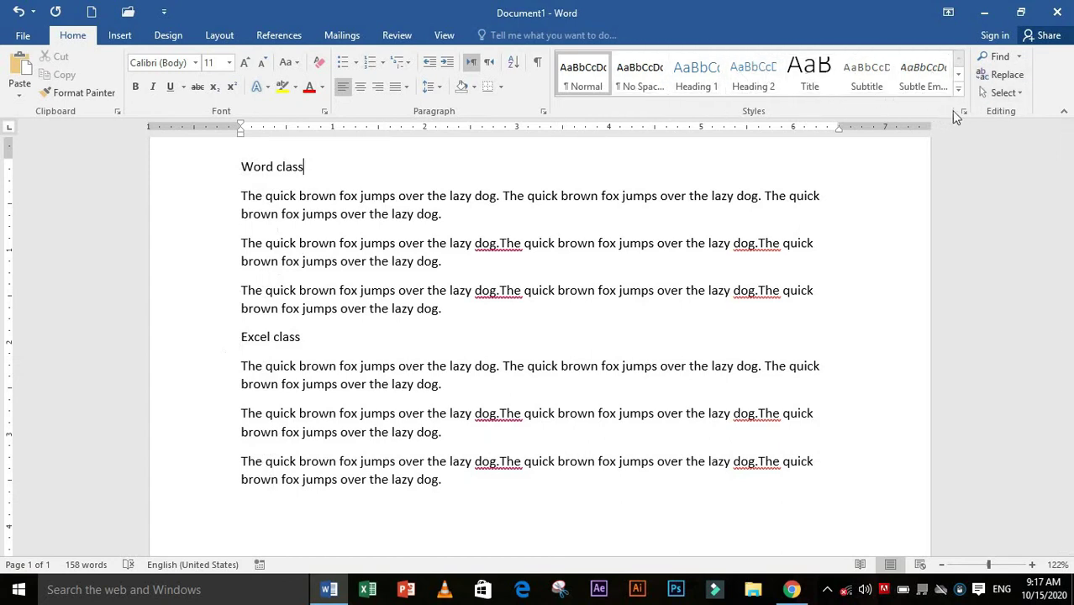
left_click(958, 89)
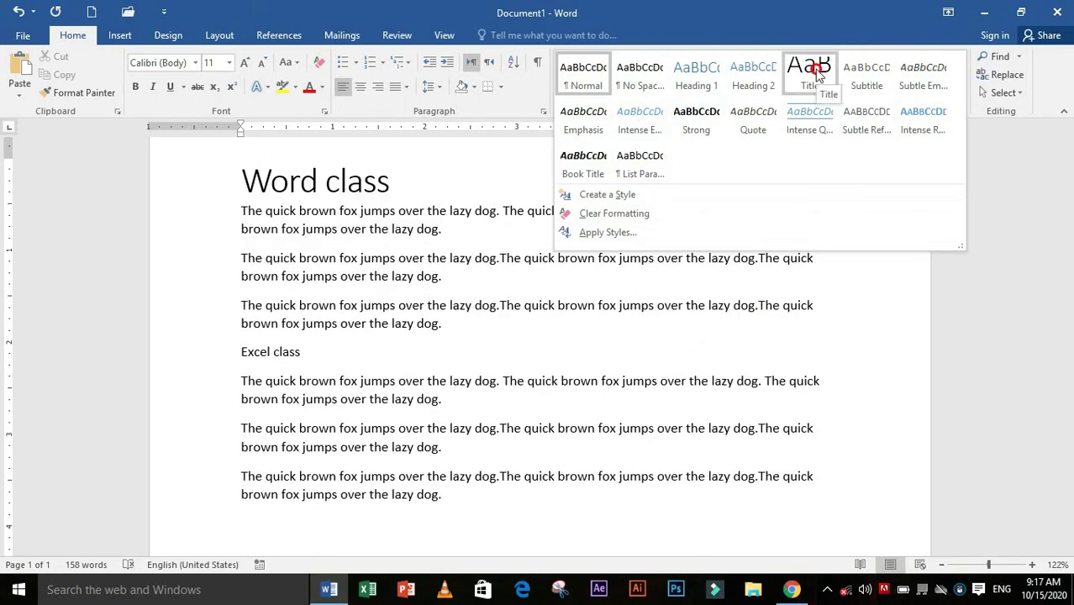
Apply the Title style to the Word class and Excel class lines
left_click(818, 74)
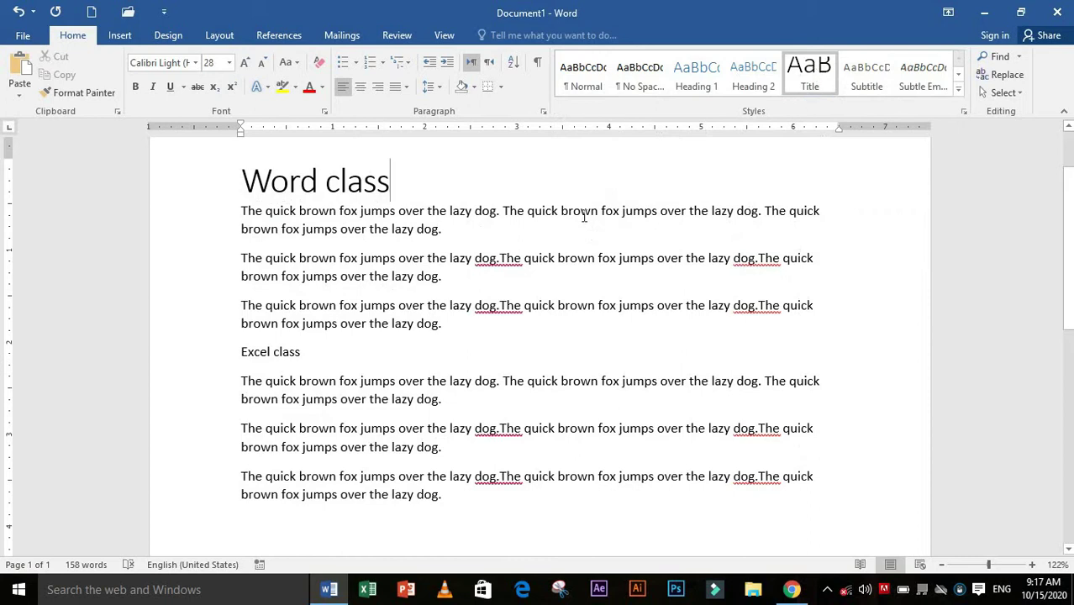
left_click(224, 356)
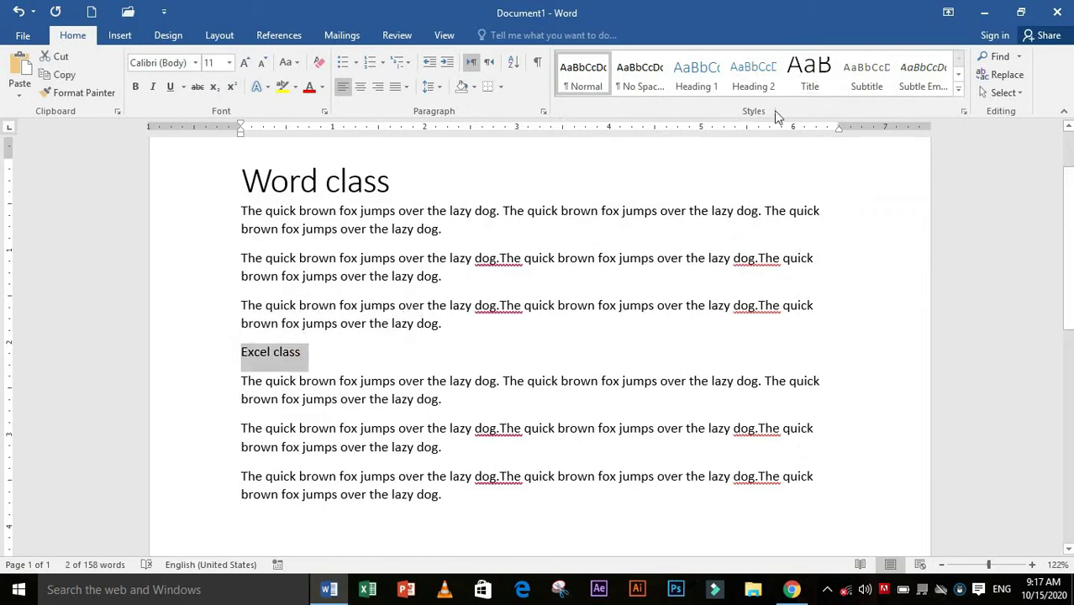
left_click(805, 81)
left_click(432, 368)
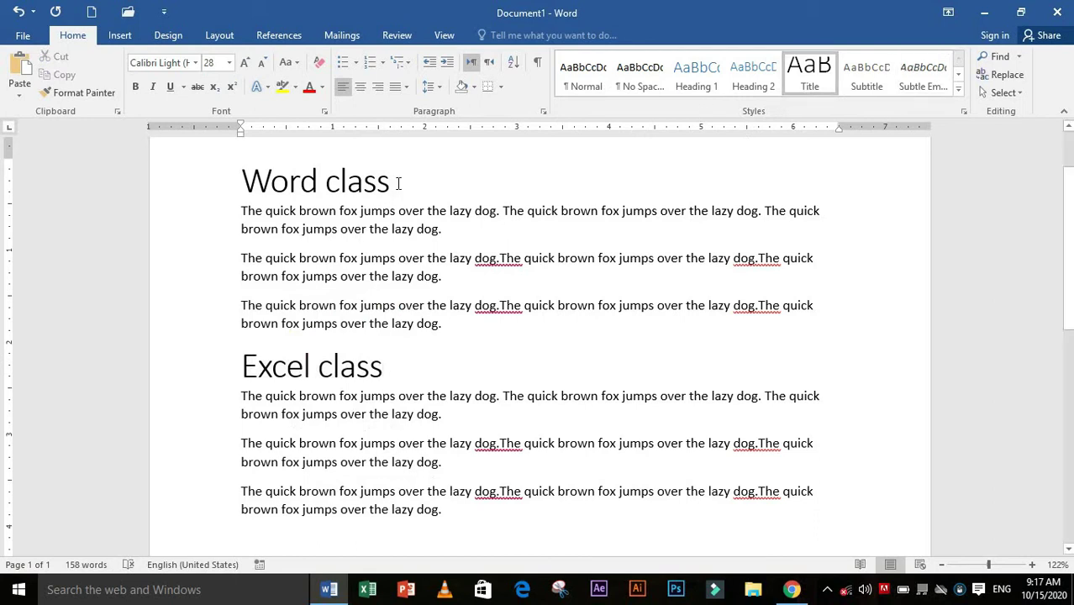
Reselect Word class and browse the full Styles gallery twice without changes
left_click(193, 165)
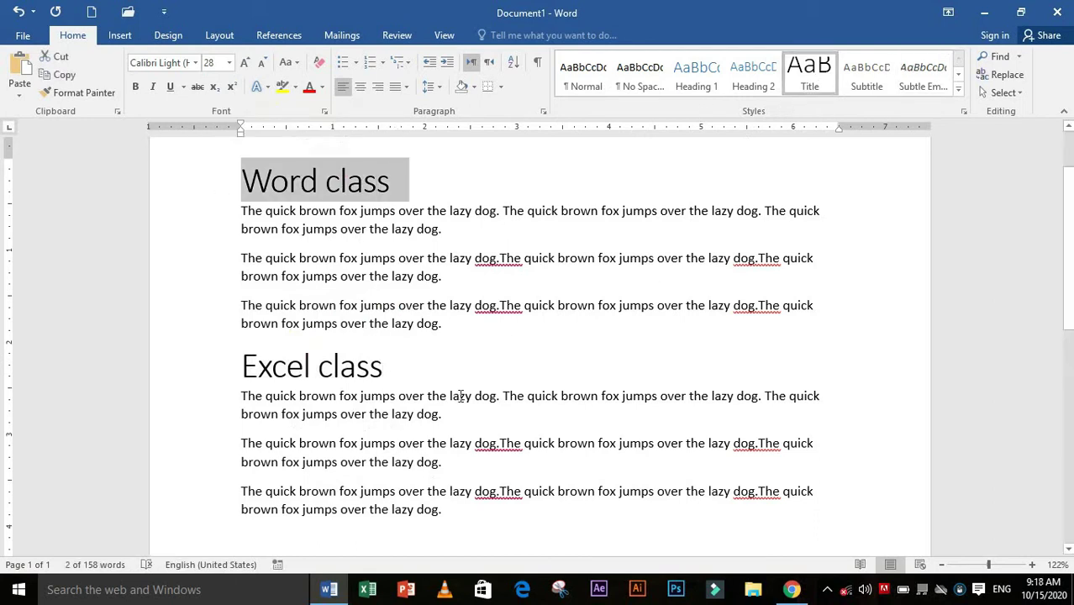
left_click(958, 86)
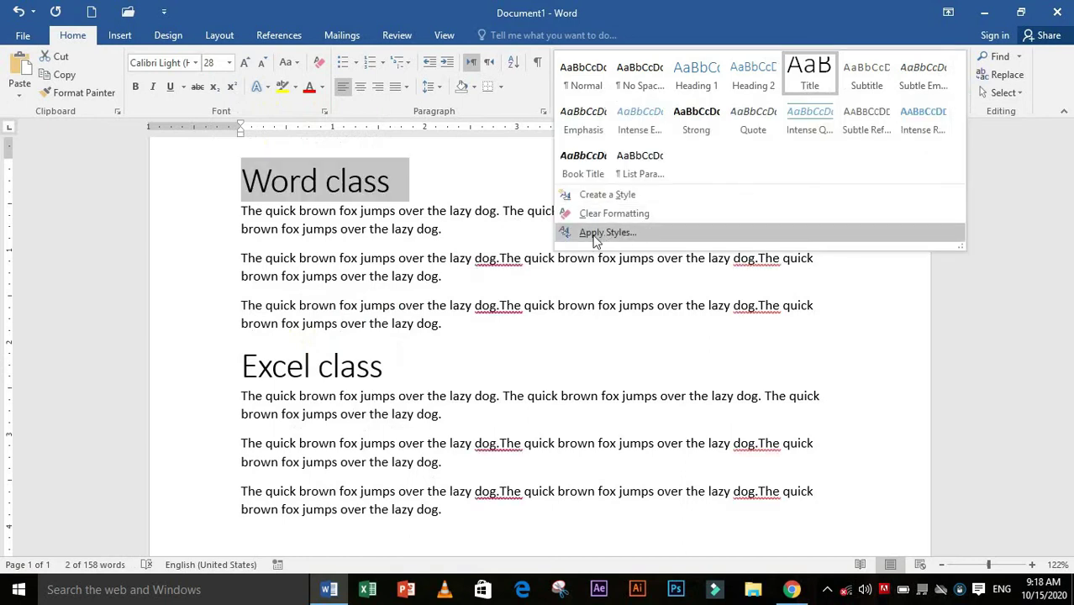
left_click(496, 331)
left_click(396, 194)
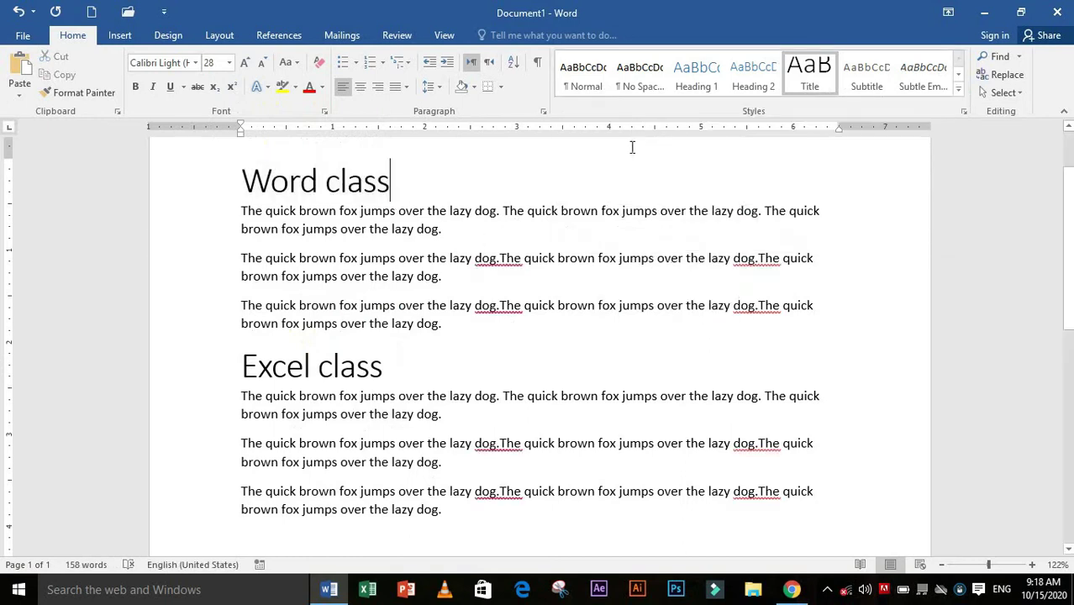
left_click(958, 87)
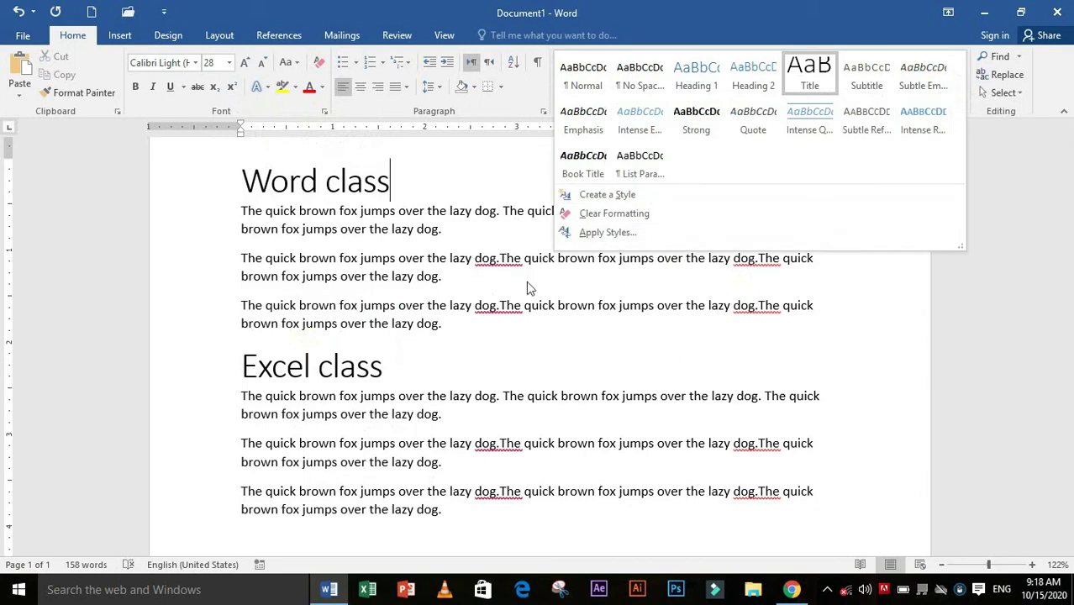
left_click(377, 373)
Style the Excel class line as Heading 1 using the Apply Styles panel
left_click_drag(400, 372, 242, 370)
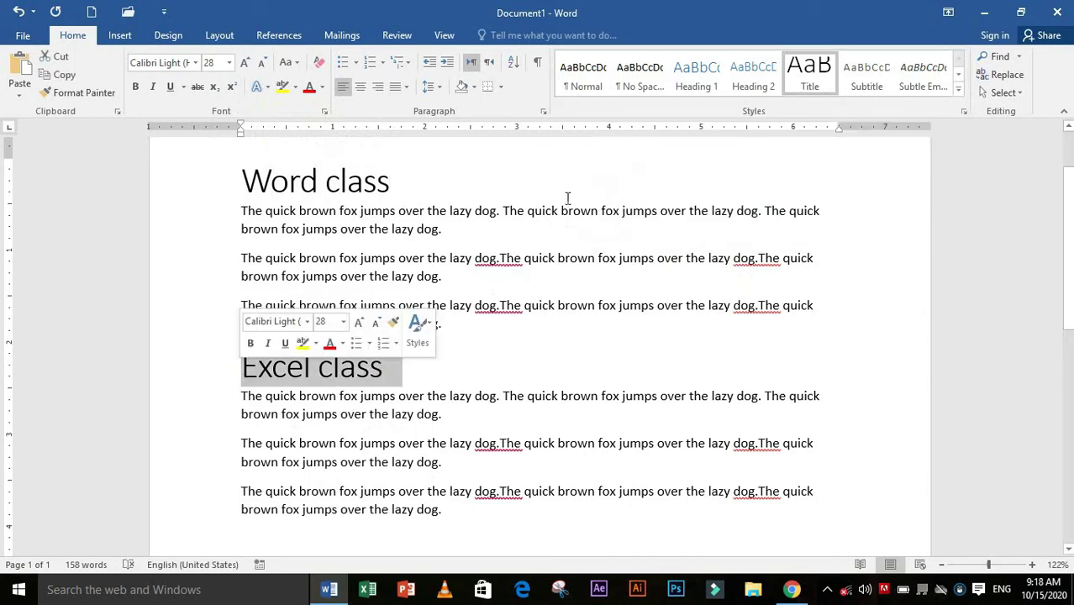
left_click(958, 88)
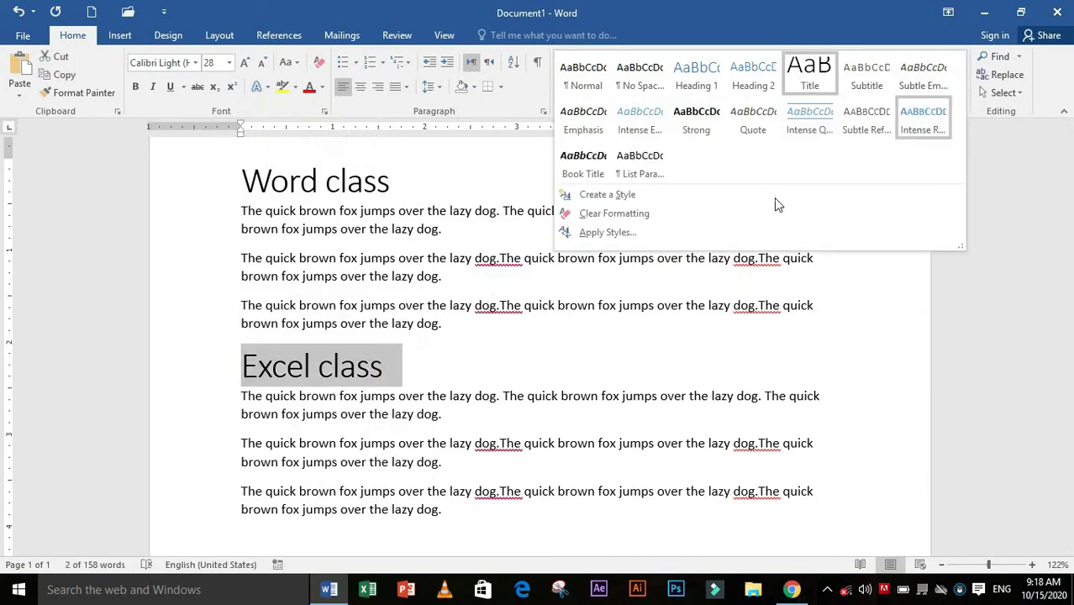
left_click(672, 243)
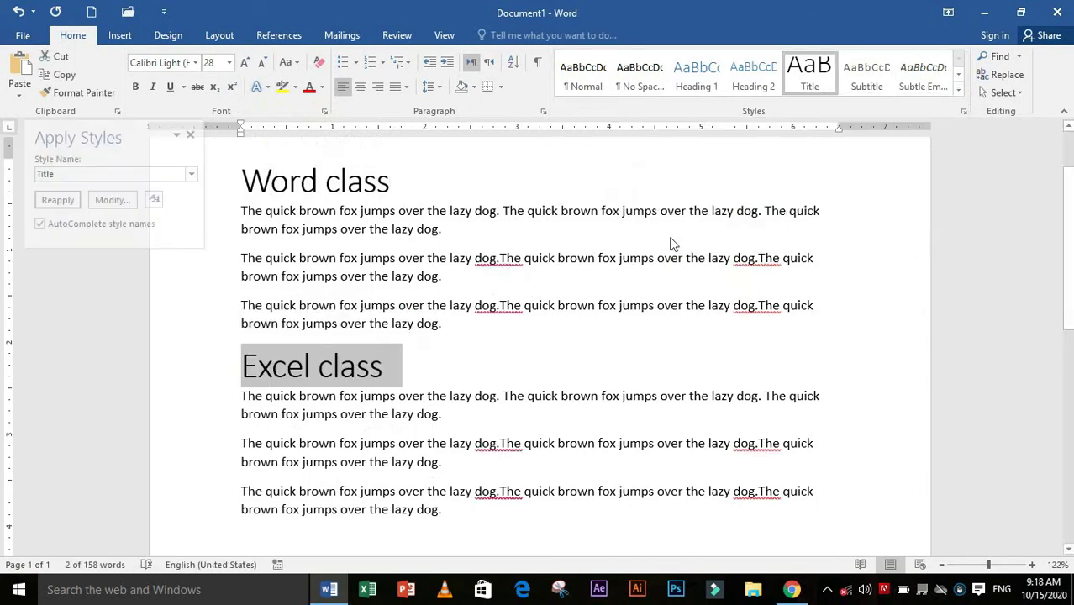
left_click(40, 225)
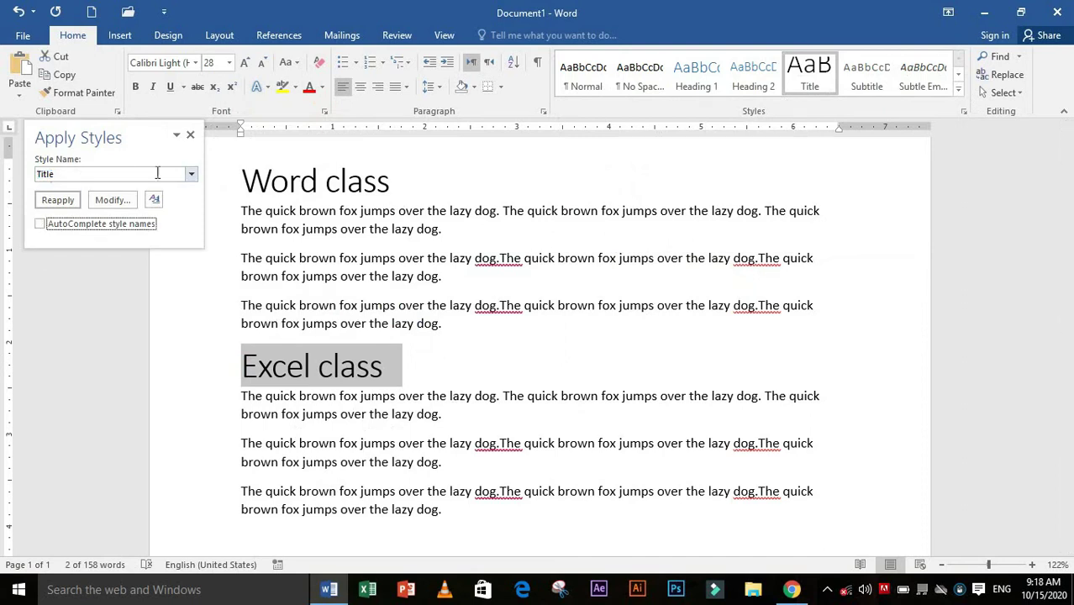
left_click(38, 228)
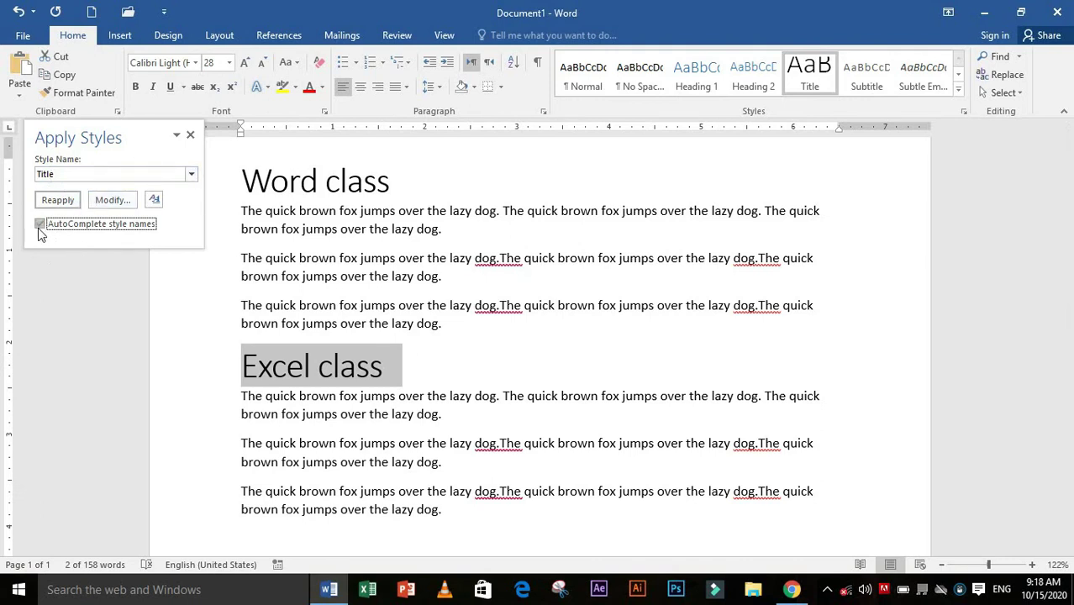
left_click(67, 173)
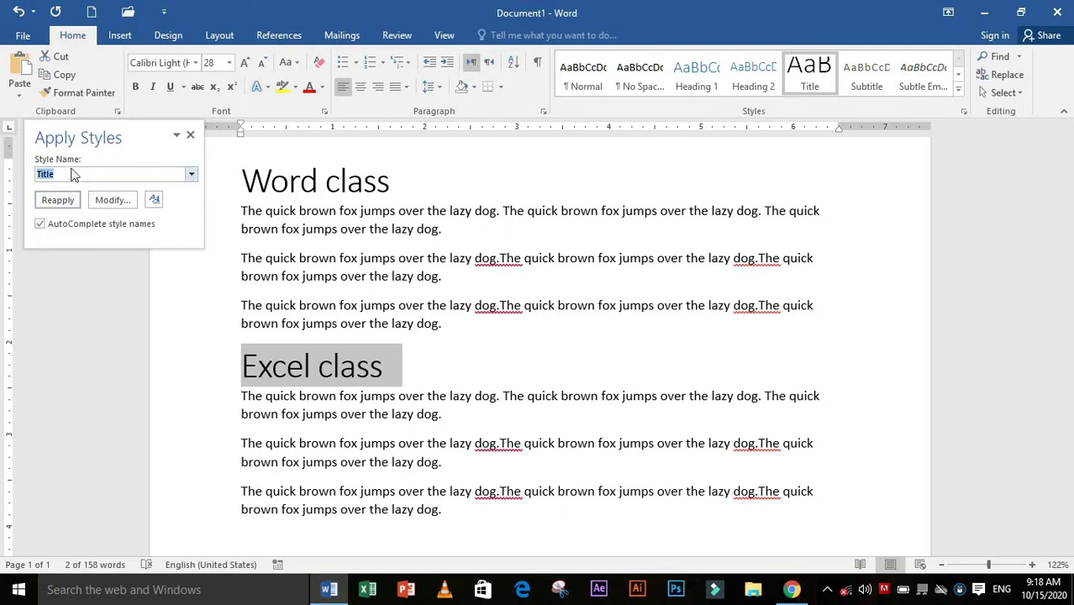
type("Heading 1")
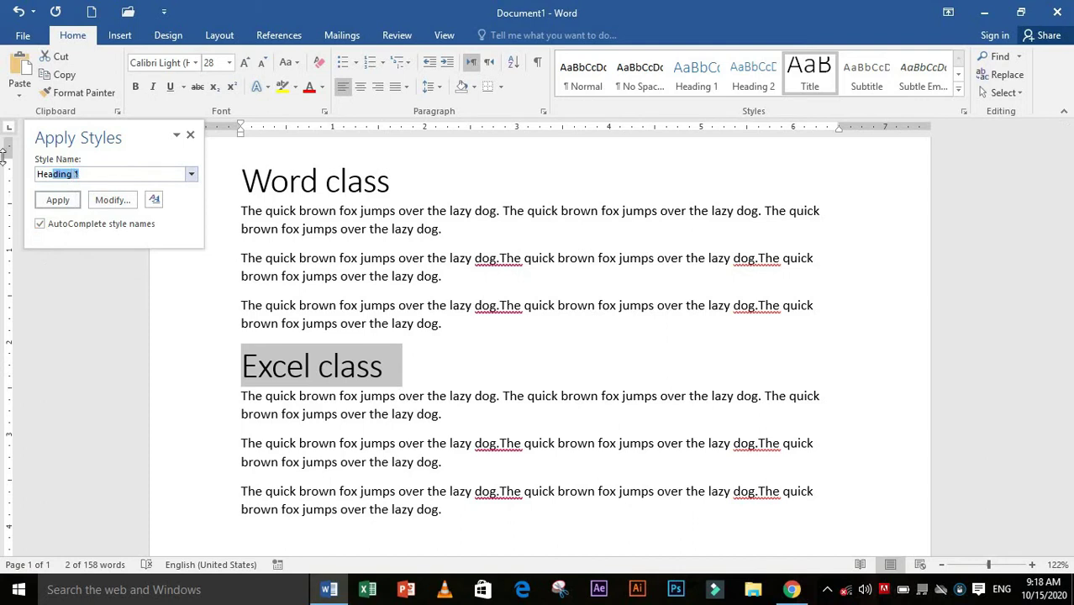
left_click(53, 201)
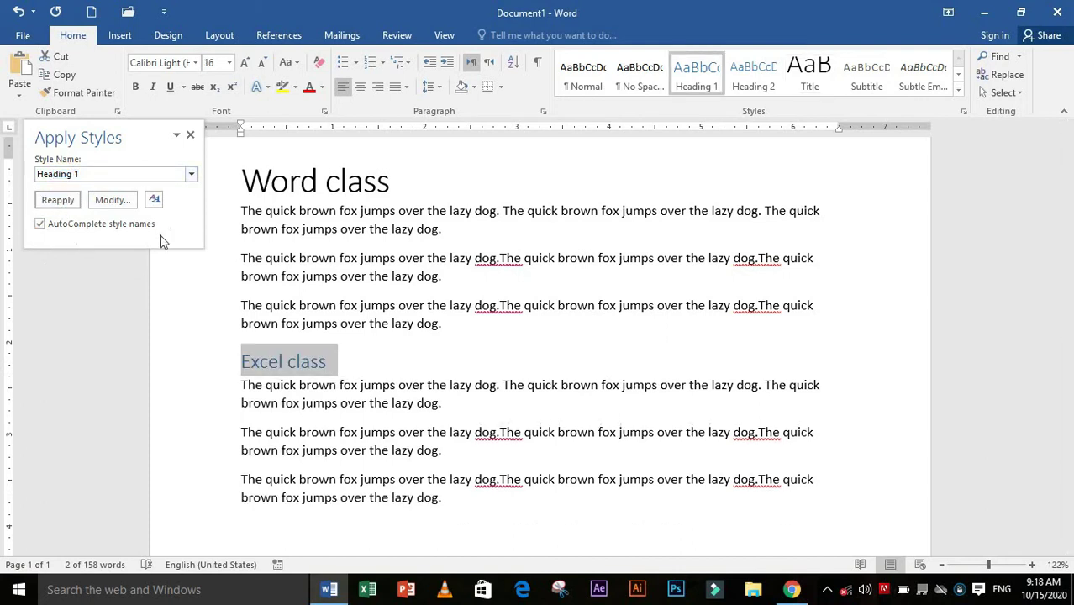
left_click(284, 363)
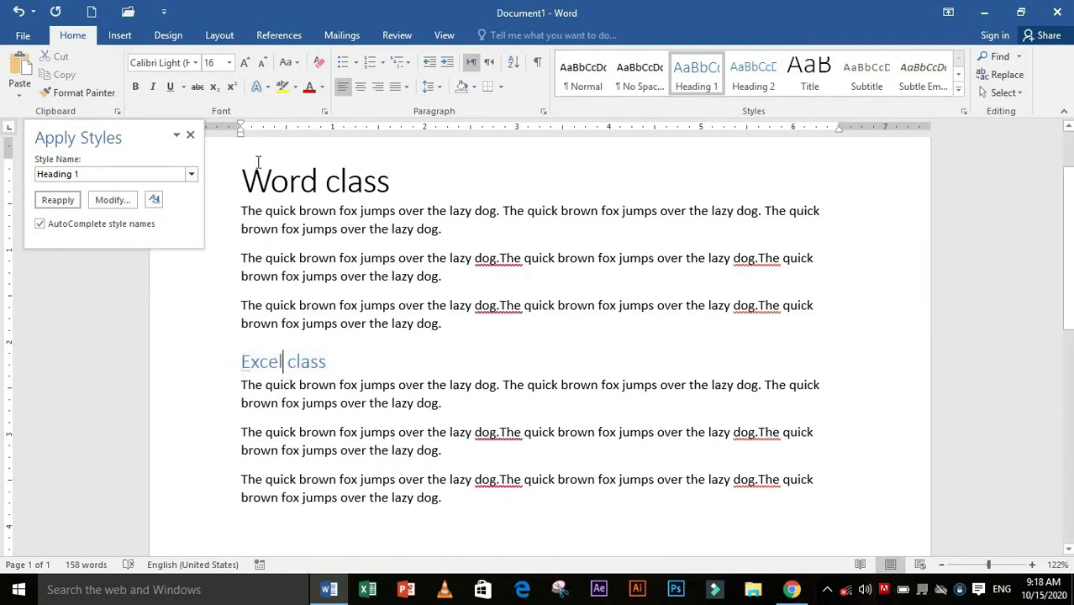
Close the Apply Styles panel and clear the formatting from the Word class line
left_click(189, 135)
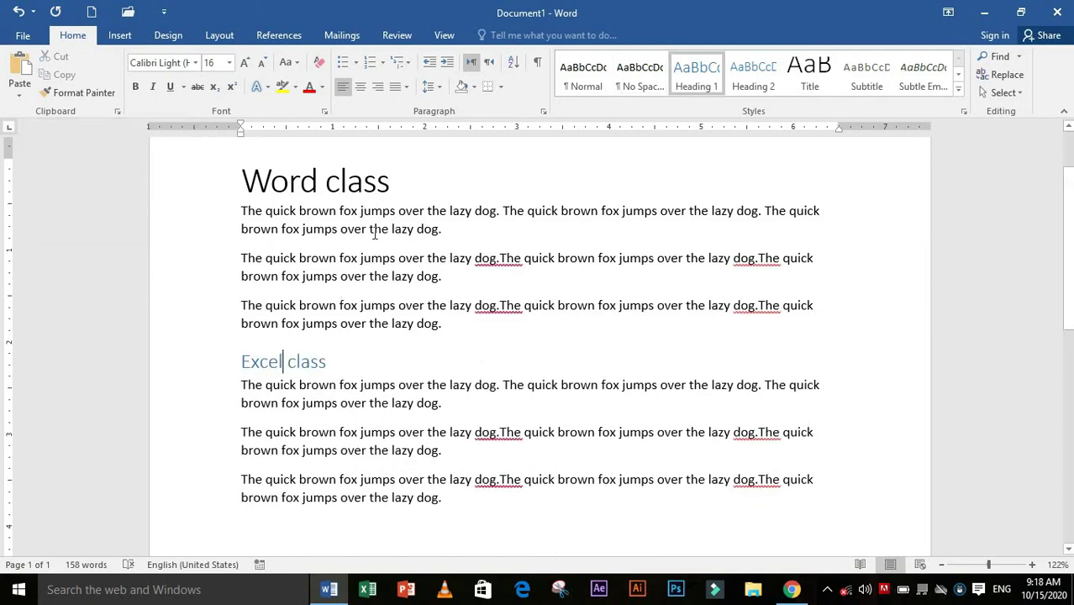
left_click_drag(252, 177, 409, 181)
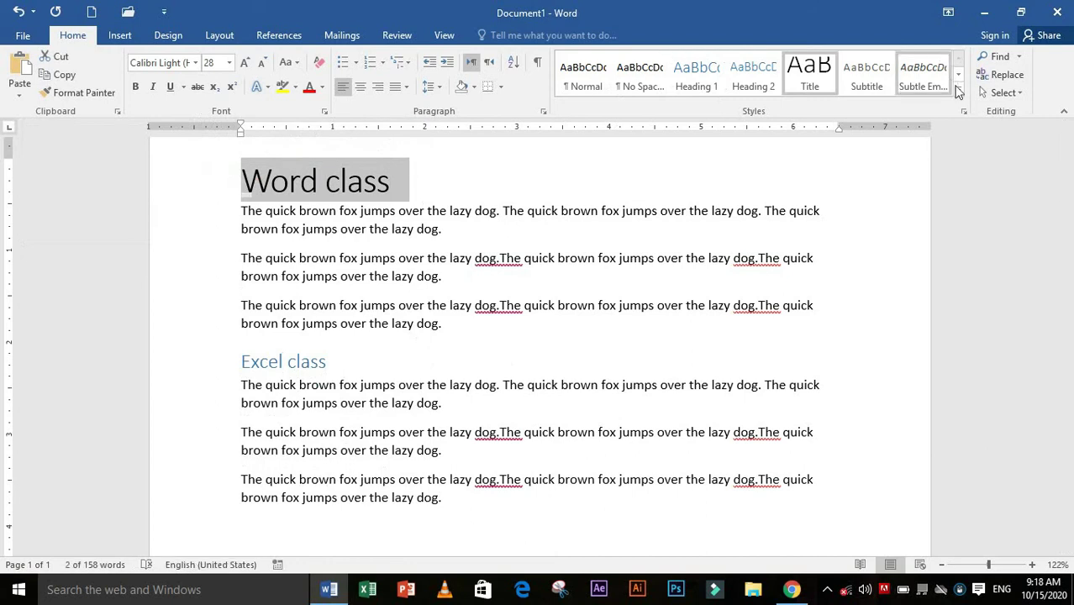
left_click(958, 88)
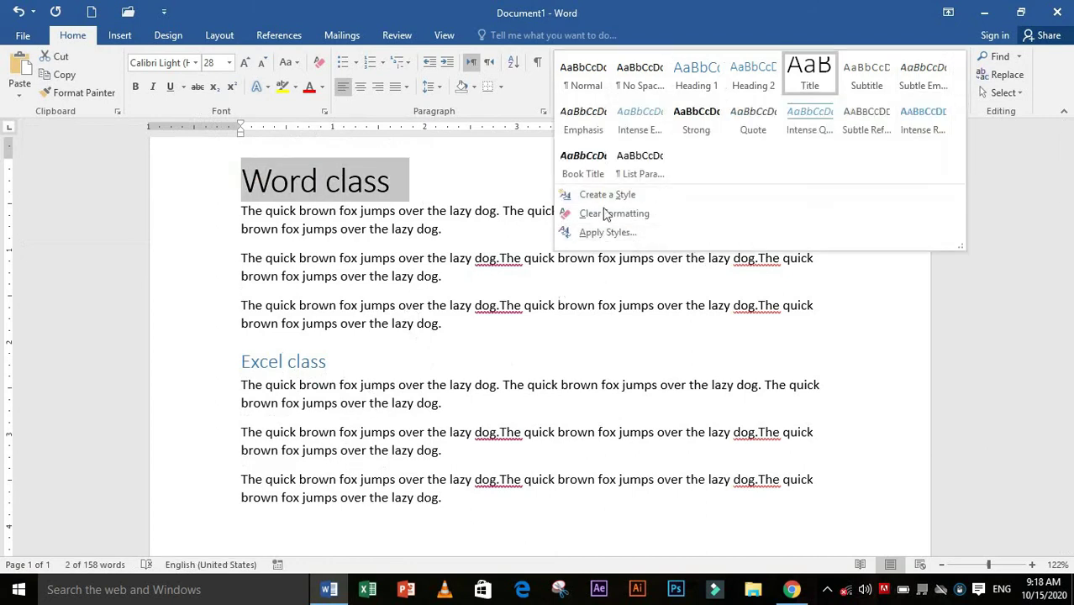
left_click(605, 214)
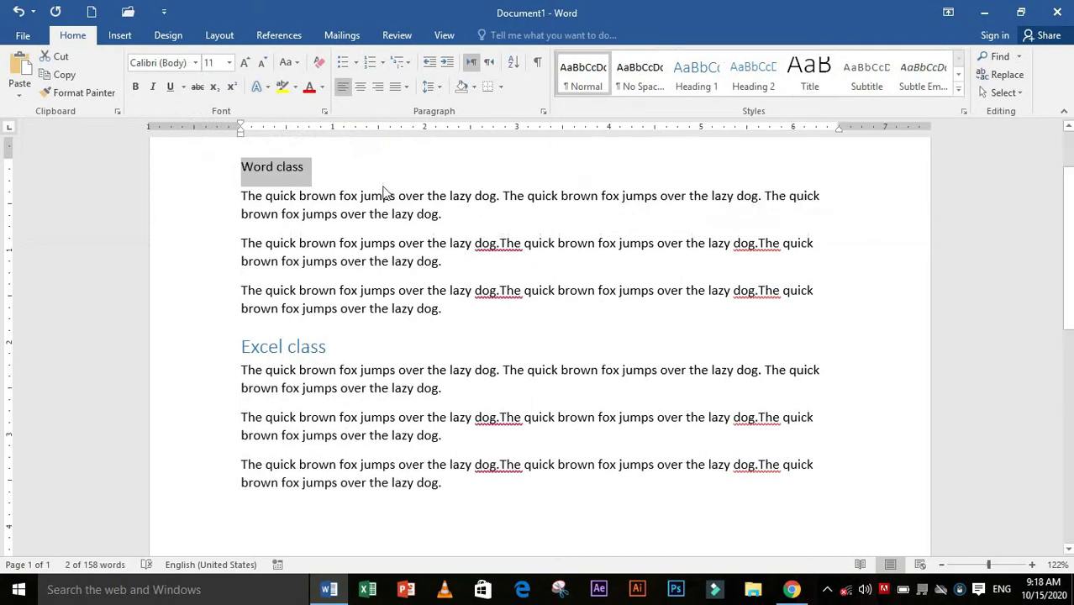
key("Right")
Clear the formatting from the Excel class line as well
left_click_drag(309, 178, 207, 172)
left_click_drag(338, 337, 223, 331)
left_click(958, 88)
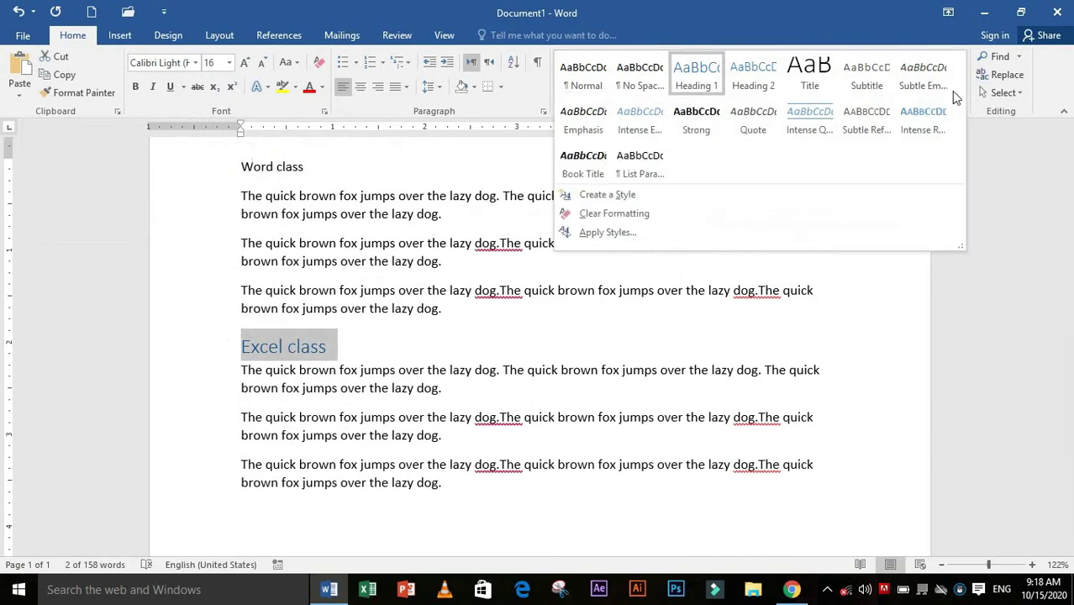
left_click(641, 213)
left_click(503, 309)
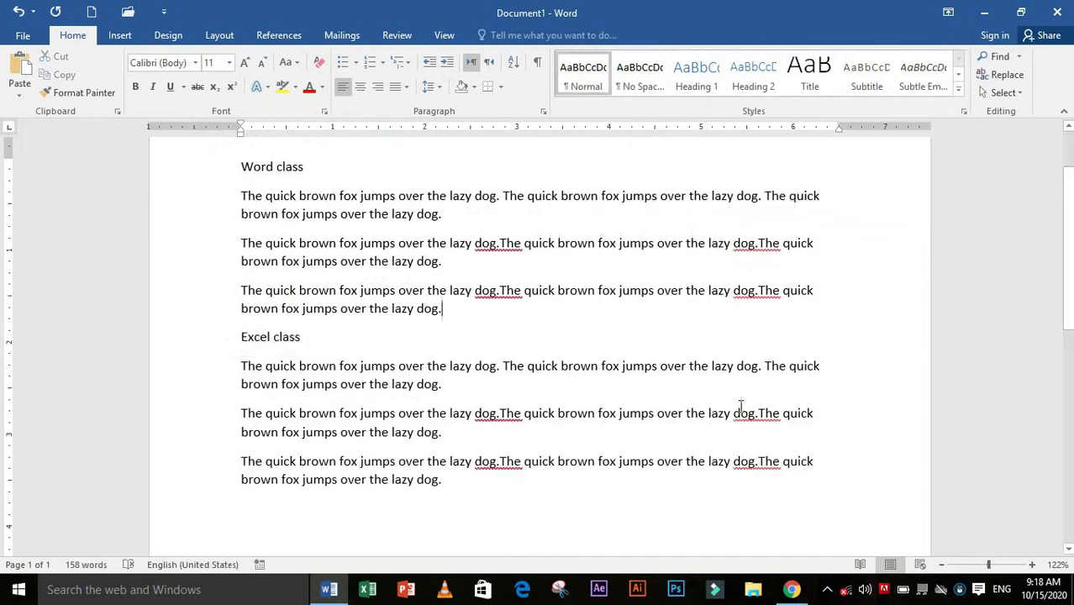
Start a new style from the Styles gallery named khan
left_click(961, 89)
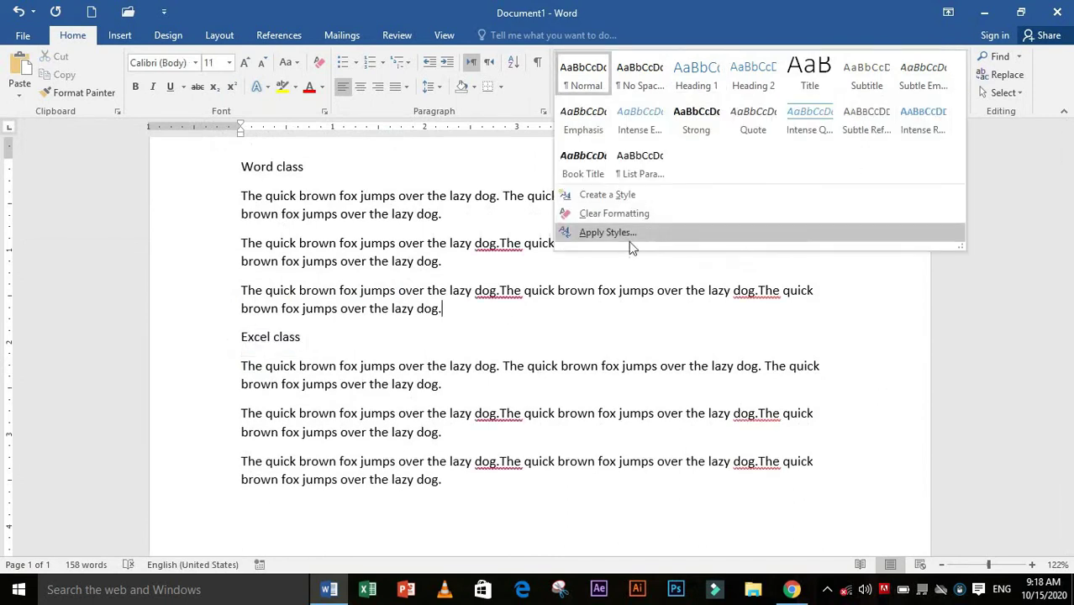
left_click(617, 198)
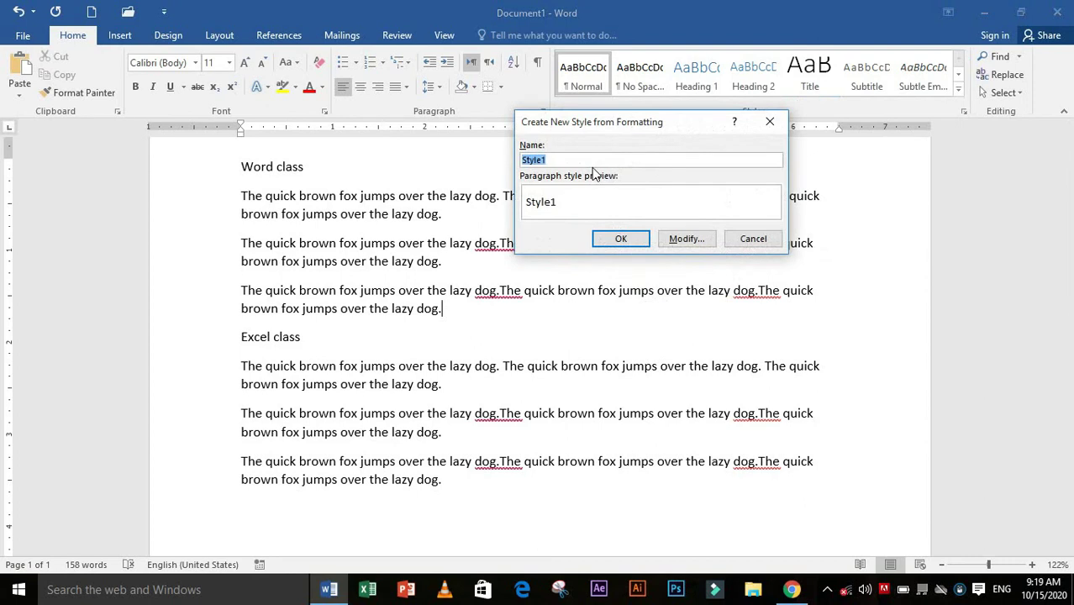
type("khsn")
key("BackSpace")
key("BackSpace")
left_click(697, 239)
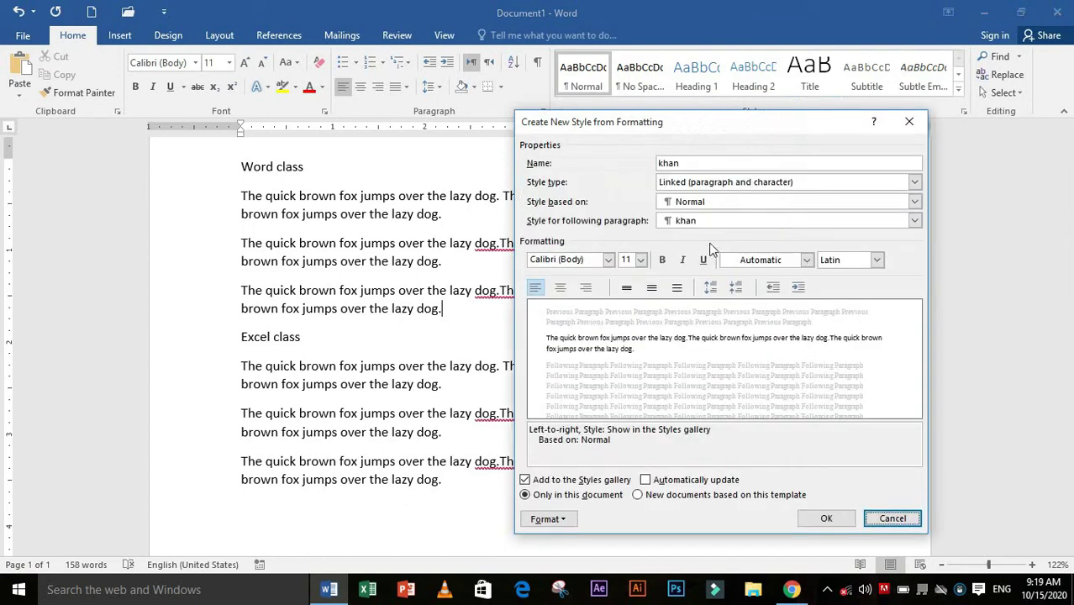
Set the khan style's font to Algerian
left_click(609, 260)
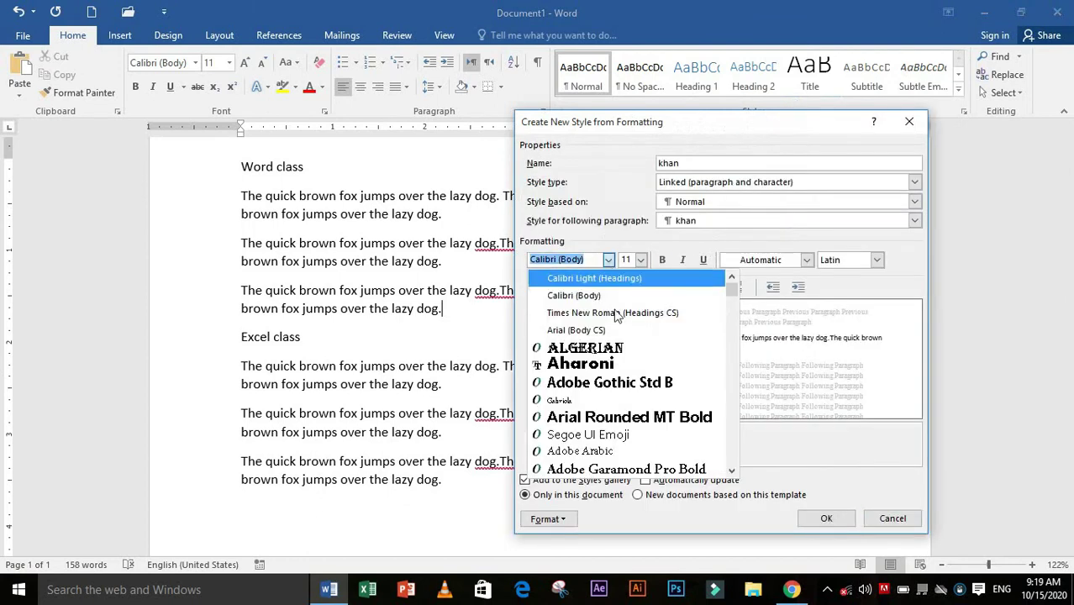
left_click(616, 353)
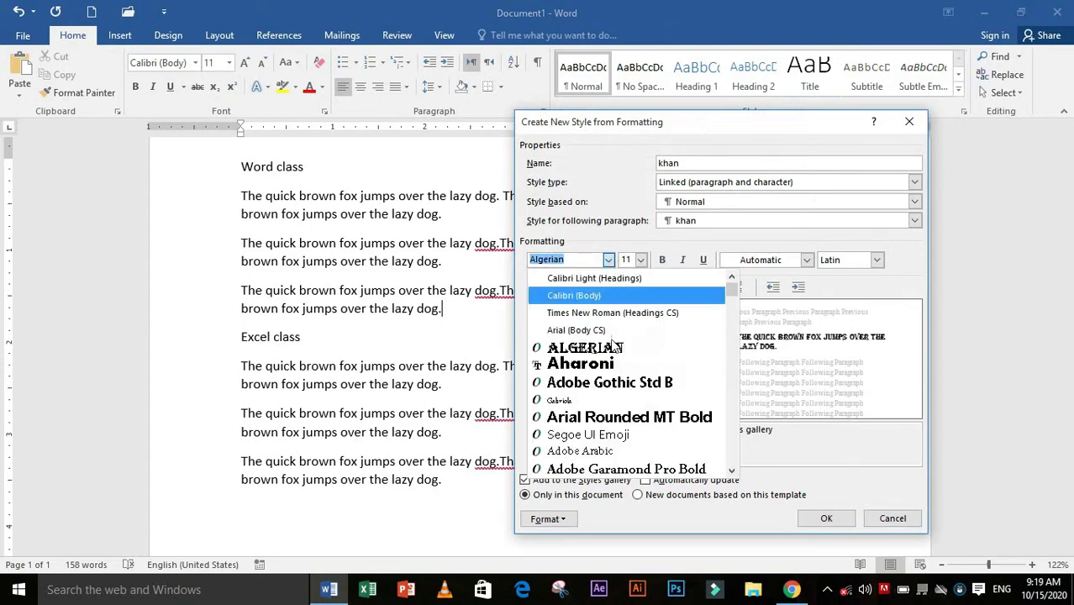
scroll(613, 349, "down", 3)
scroll(626, 378, "down", 3)
scroll(632, 386, "down", 3)
scroll(638, 399, "down", 2)
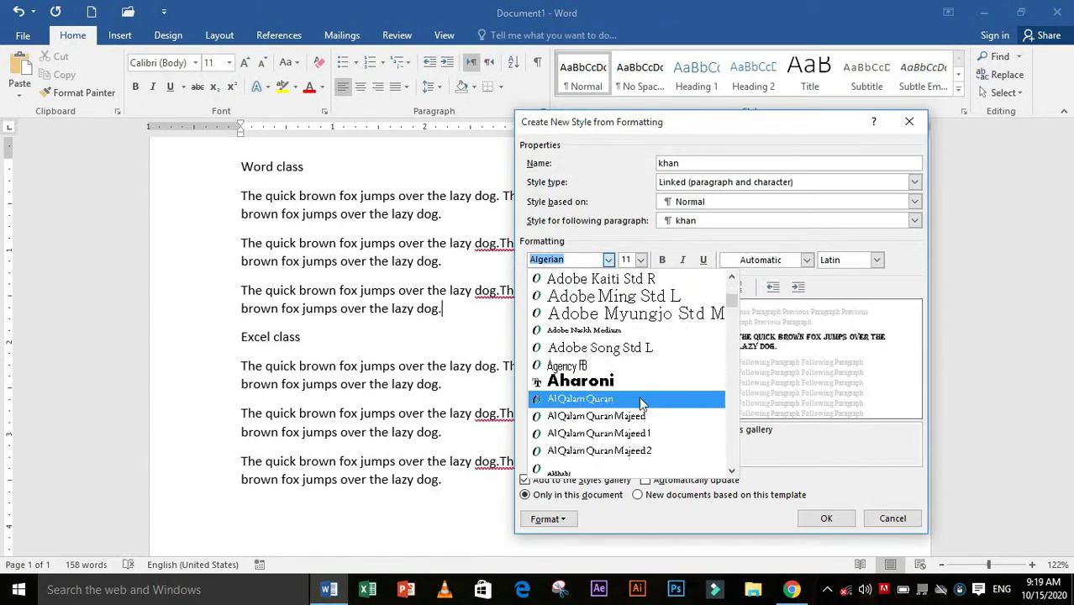
scroll(641, 404, "down", 2)
scroll(640, 401, "down", 2)
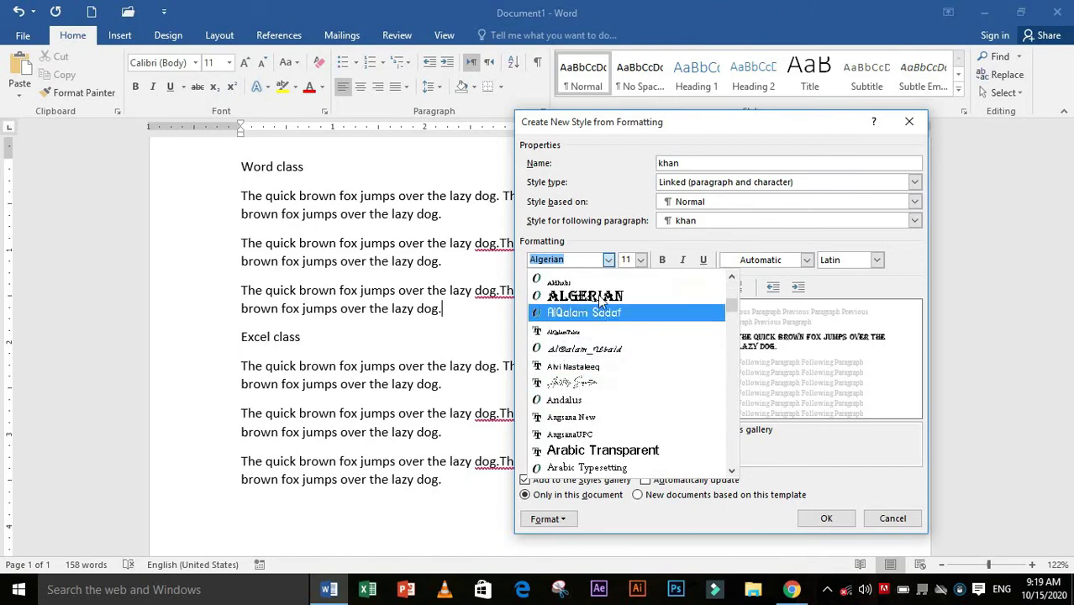
left_click(599, 296)
Make khan 48-point, bold and blue, and apply it to the third paragraph
left_click(641, 260)
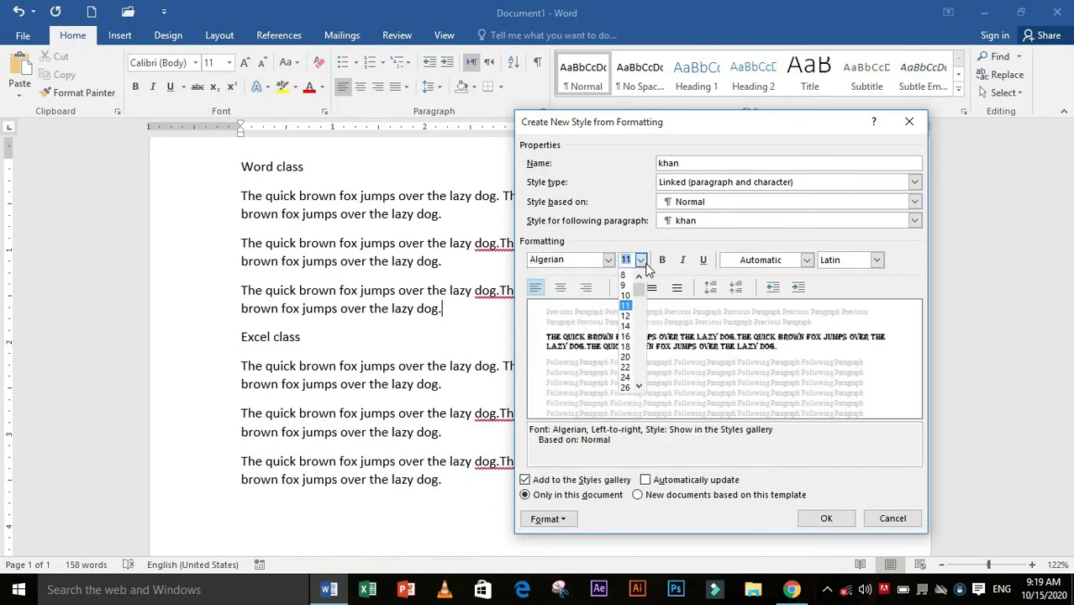
left_click(636, 388)
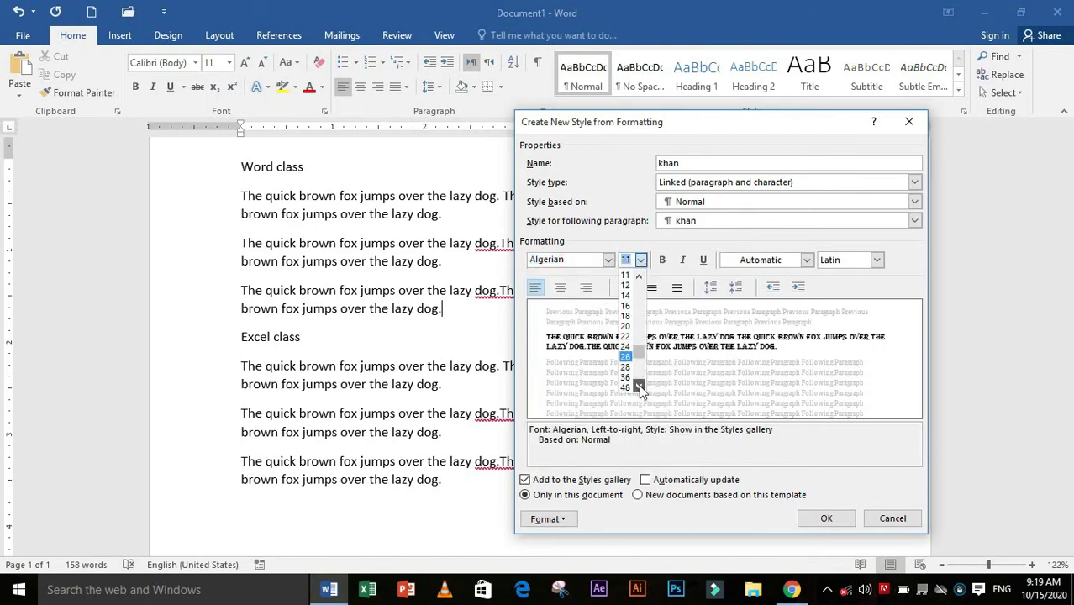
left_click(629, 387)
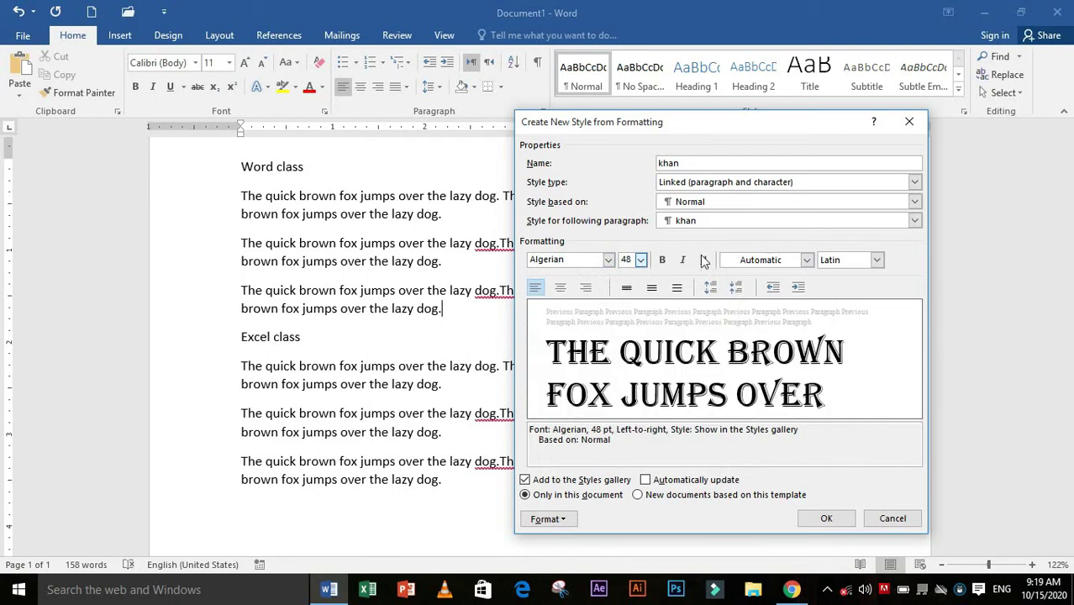
left_click(662, 261)
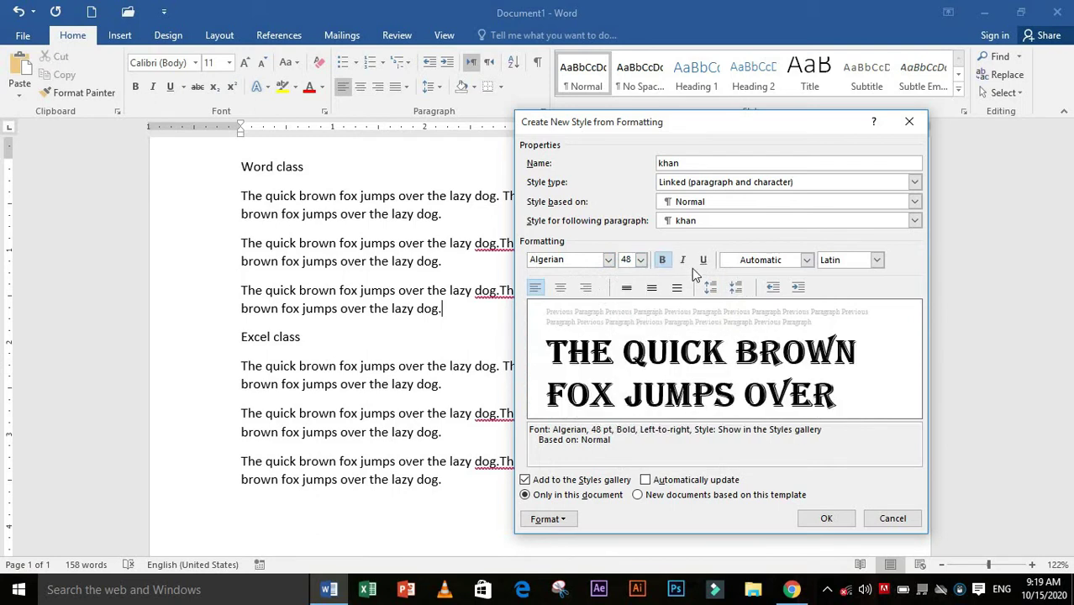
left_click(806, 262)
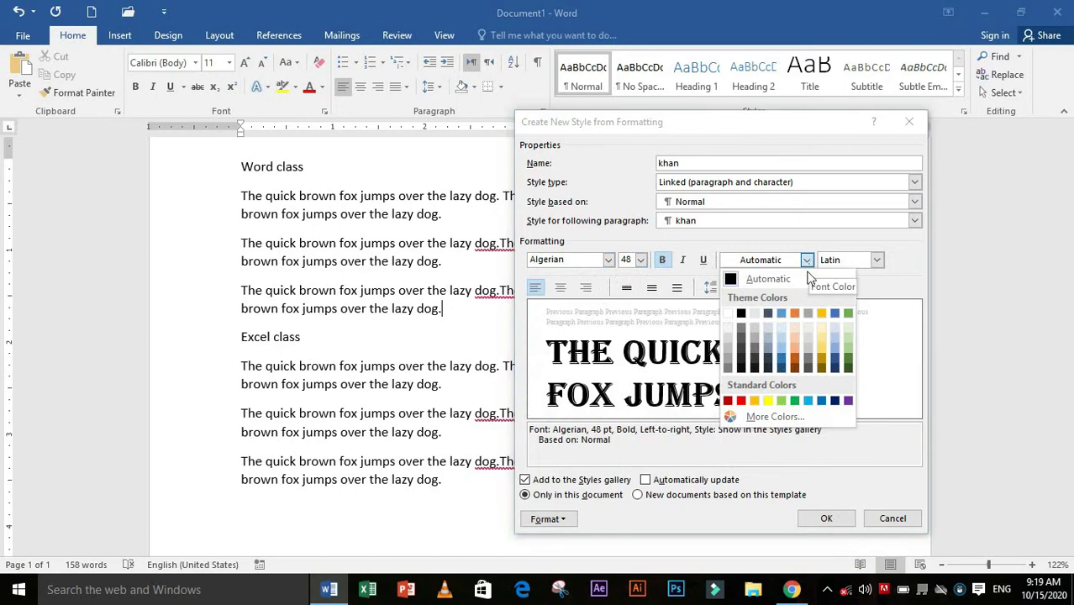
left_click(784, 361)
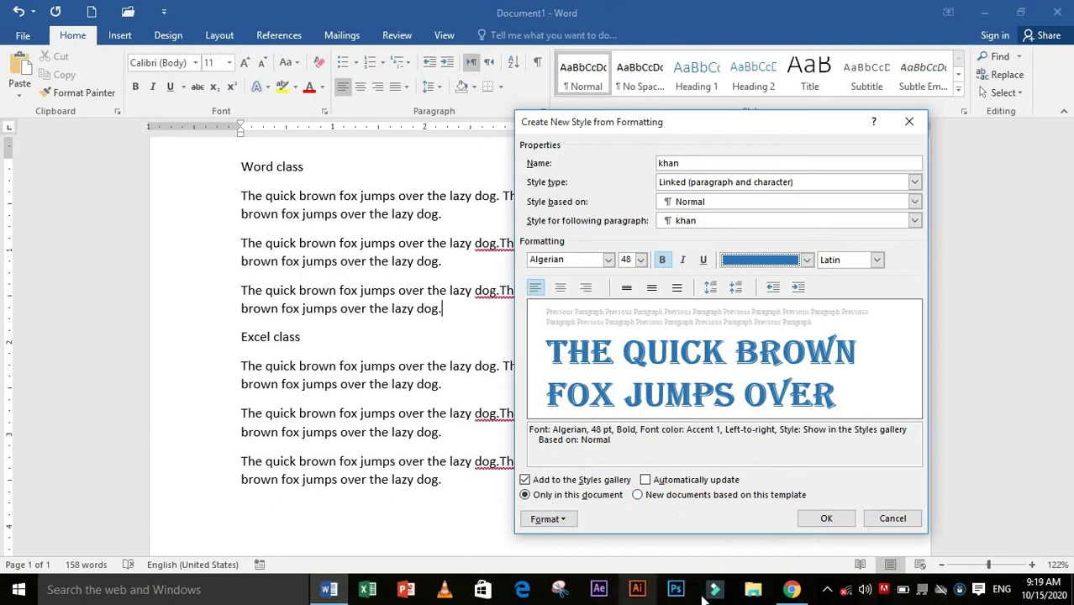
left_click(826, 519)
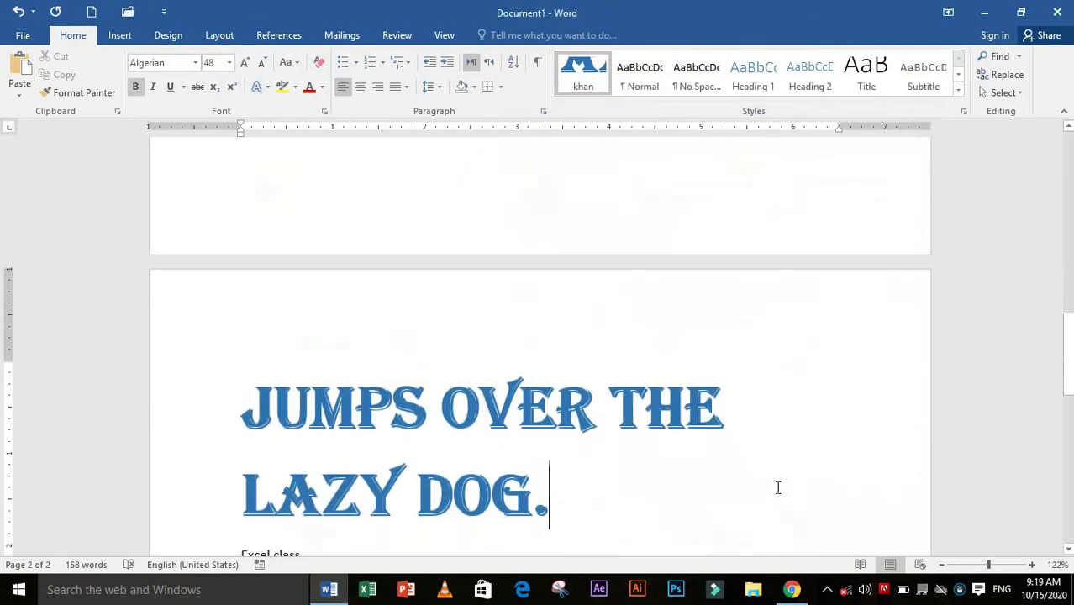
Clear the document and retype the word class line with three sample paragraphs
key("ctrl+a")
key("Delete")
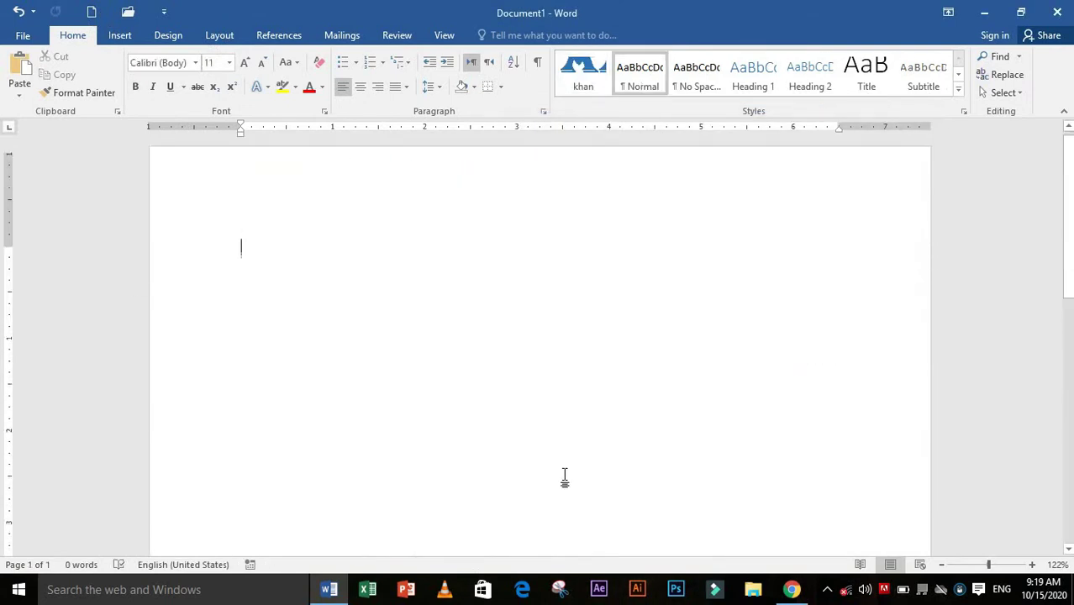
scroll(564, 477, "up", 1)
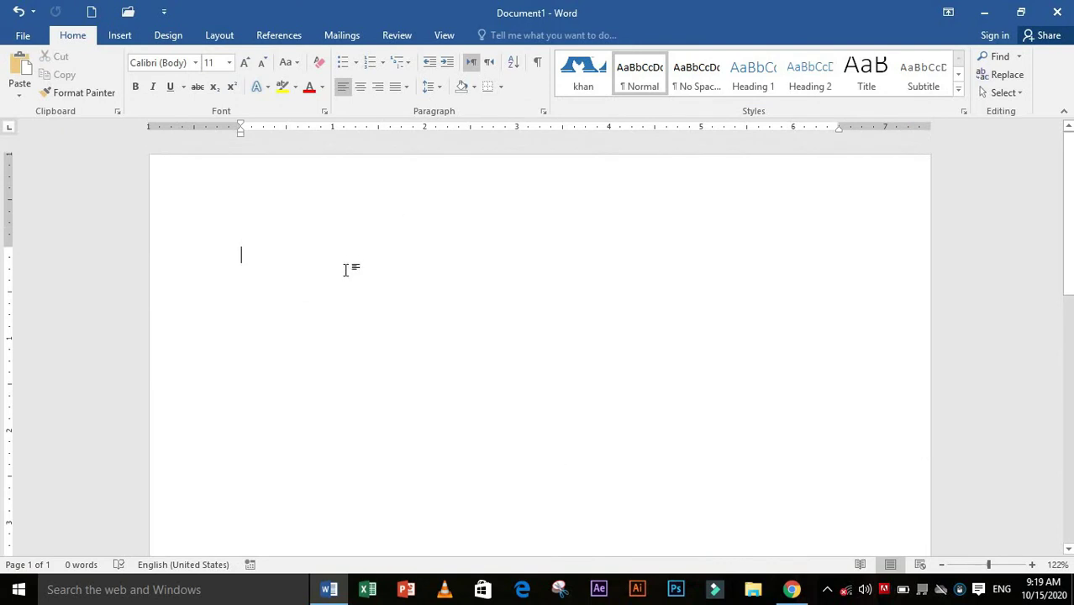
type("word class")
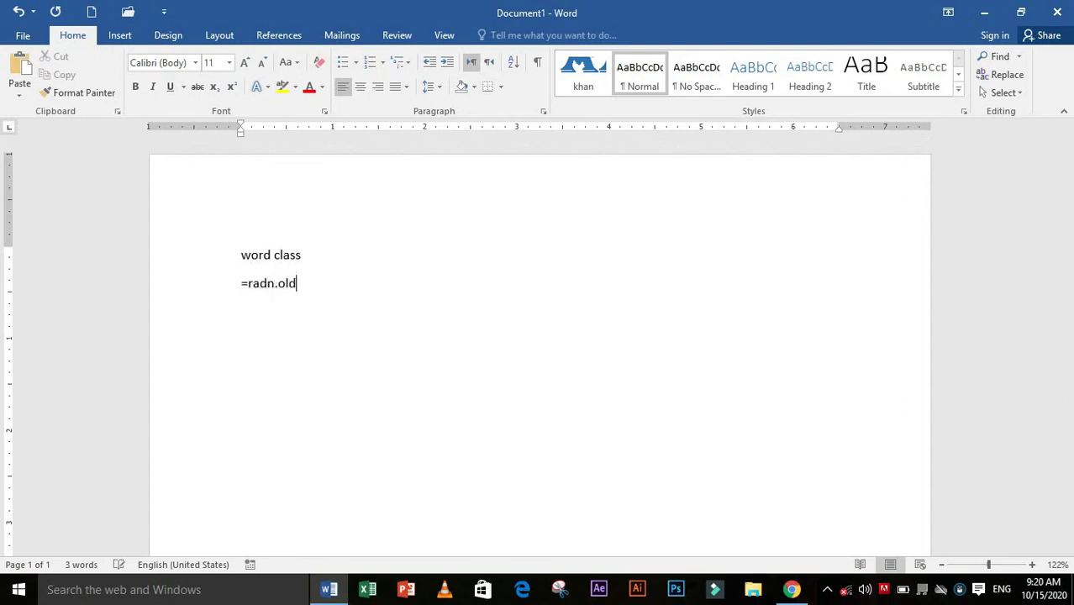
key("BackSpace")
key("BackSpace")
key("BackSpace")
key("Return")
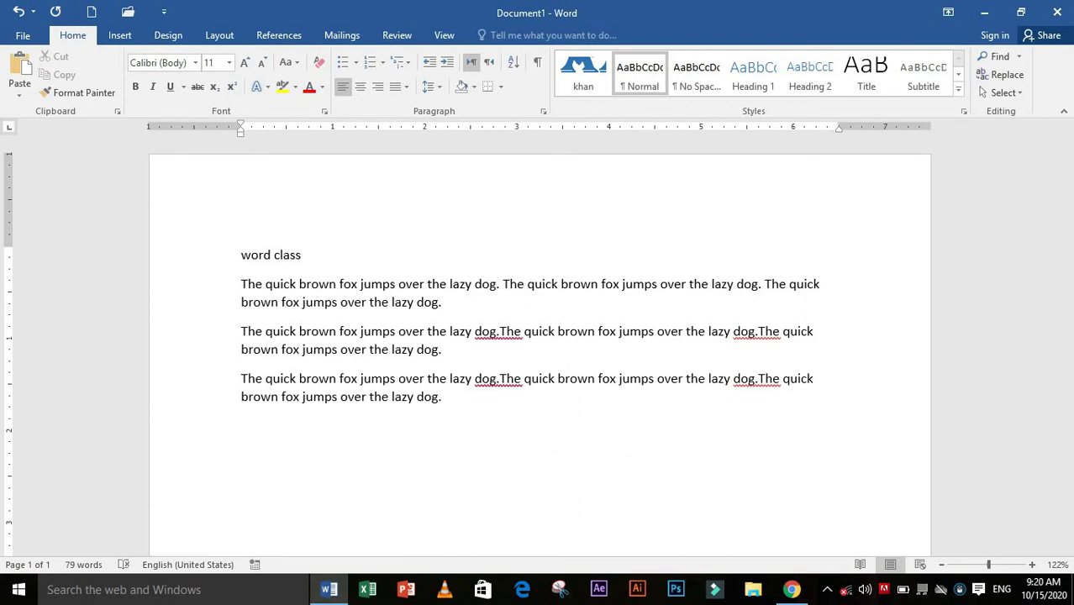
Copy those paragraphs and paste them under a new Excel class line
left_click_drag(465, 427, 232, 277)
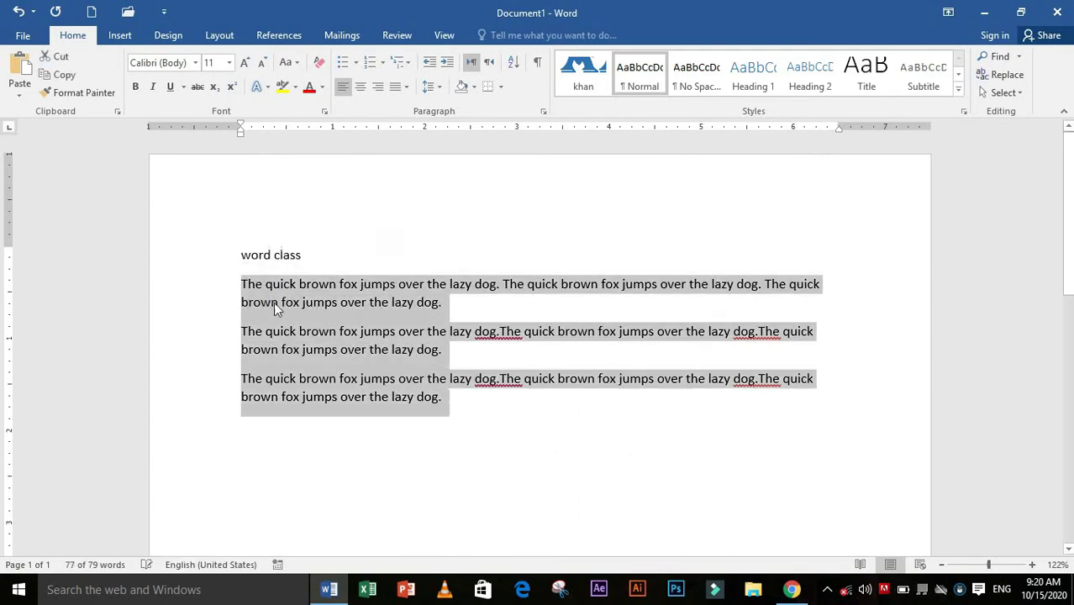
right_click(275, 307)
left_click(294, 331)
left_click(298, 451)
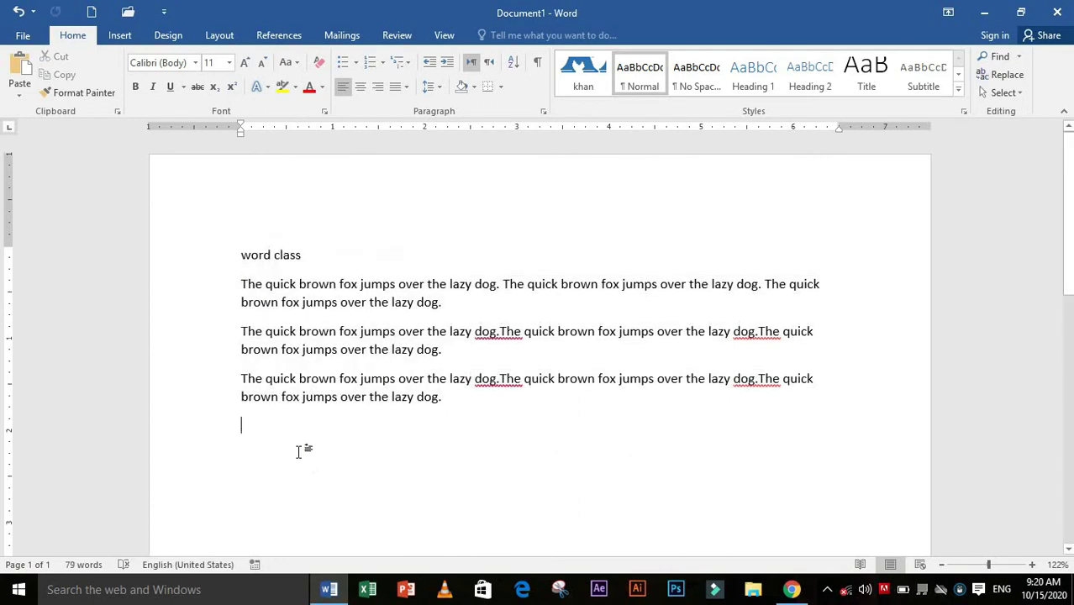
type("exce")
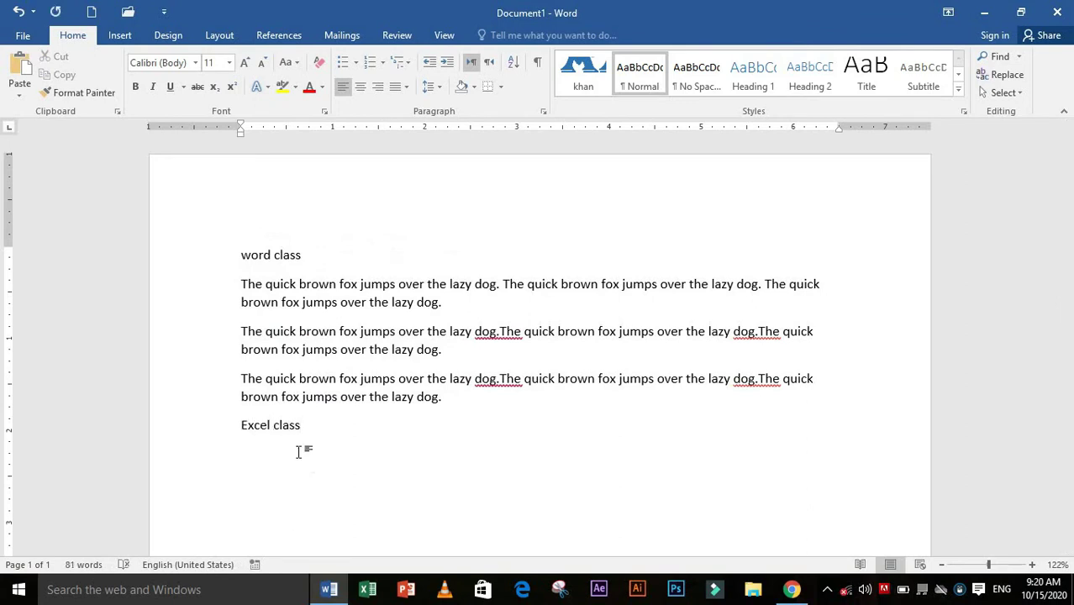
key("ctrl+v")
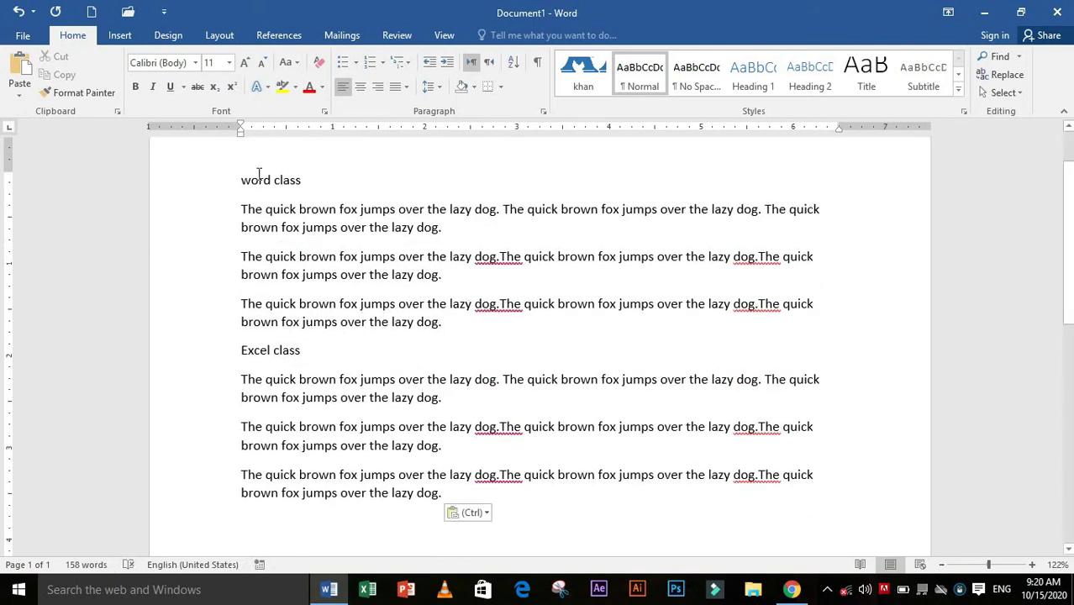
Apply the khan style to both the word class and Excel class headings
left_click_drag(343, 174, 240, 175)
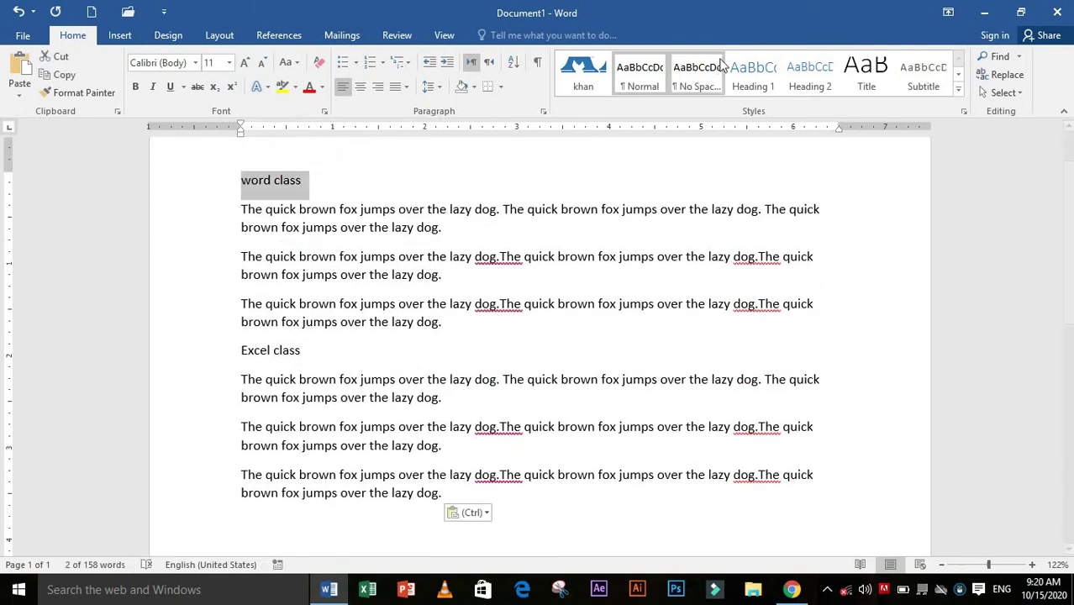
left_click(583, 74)
scroll(479, 357, "down", 5)
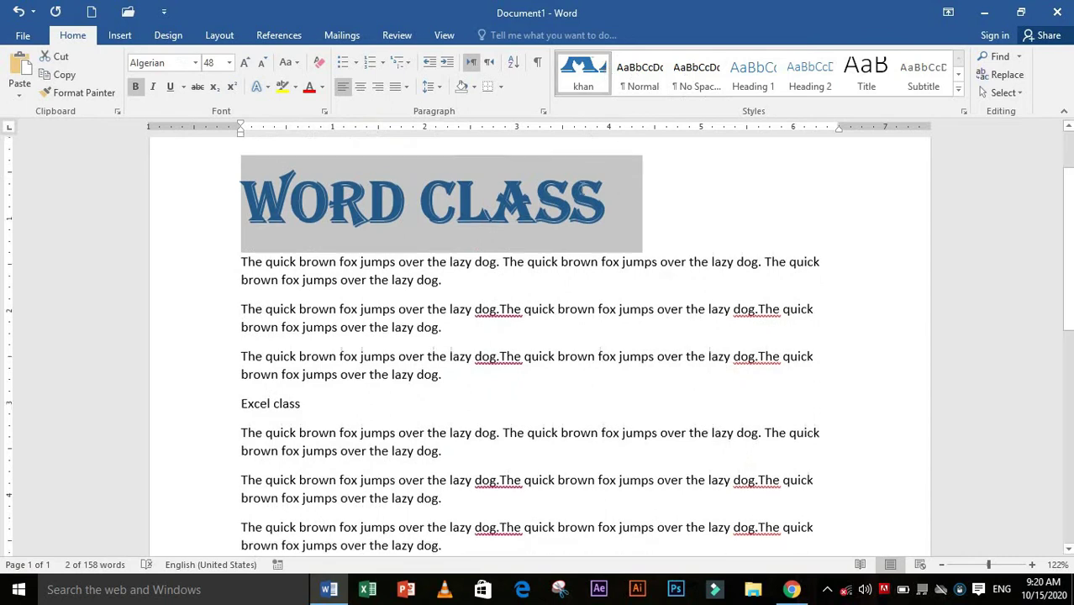
scroll(455, 348, "up", 1)
scroll(341, 291, "up", 3)
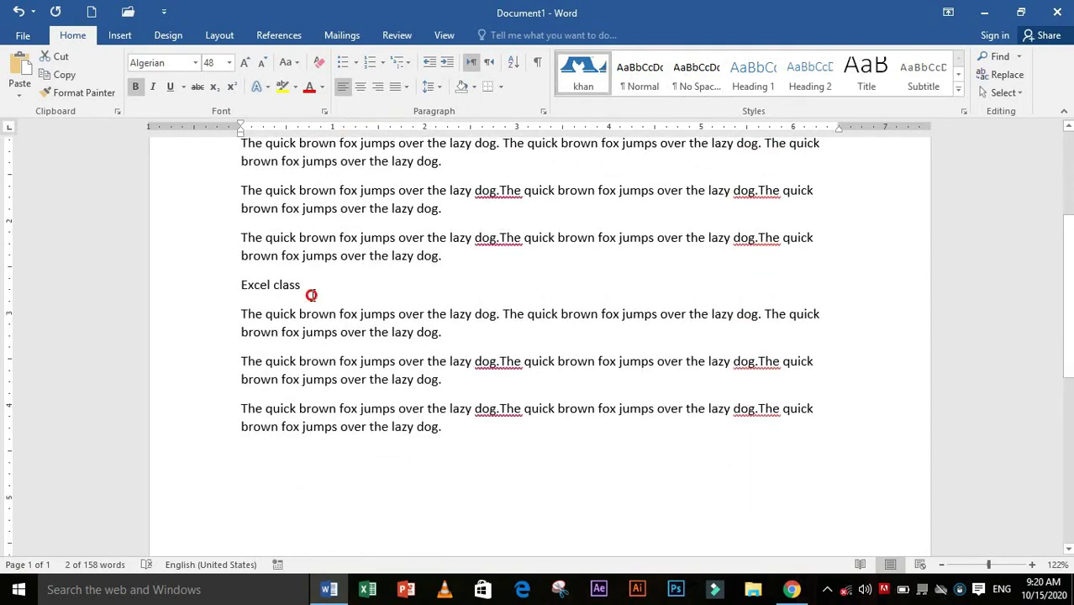
left_click_drag(311, 295, 233, 295)
left_click(583, 74)
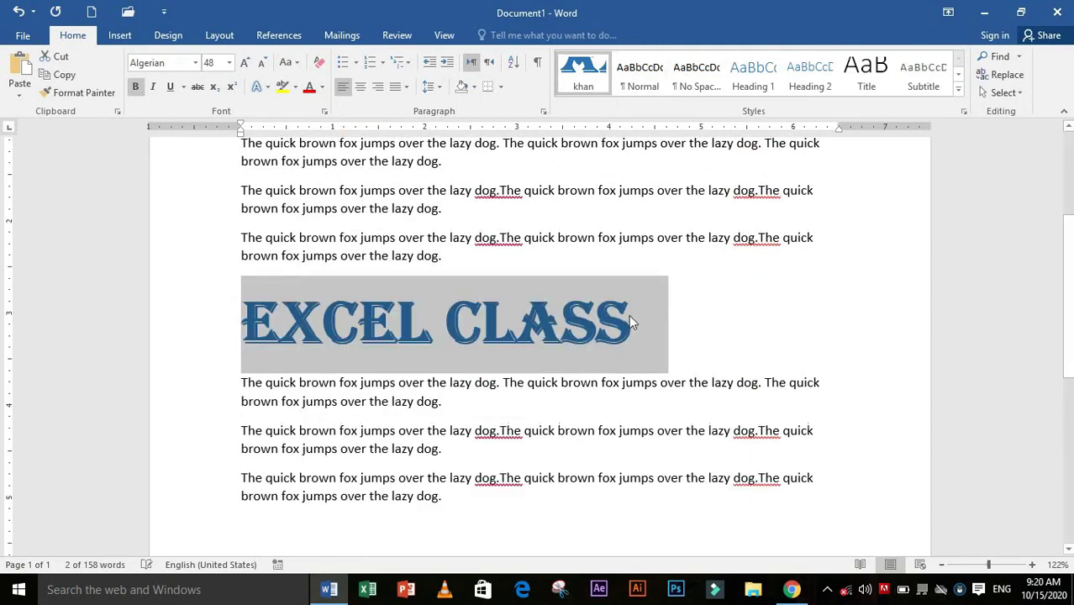
scroll(664, 319, "up", 3)
scroll(691, 317, "up", 1)
left_click(695, 285)
Browse the full Styles list, then select the WORD CLASS heading
scroll(484, 364, "down", 1)
scroll(508, 374, "down", 3)
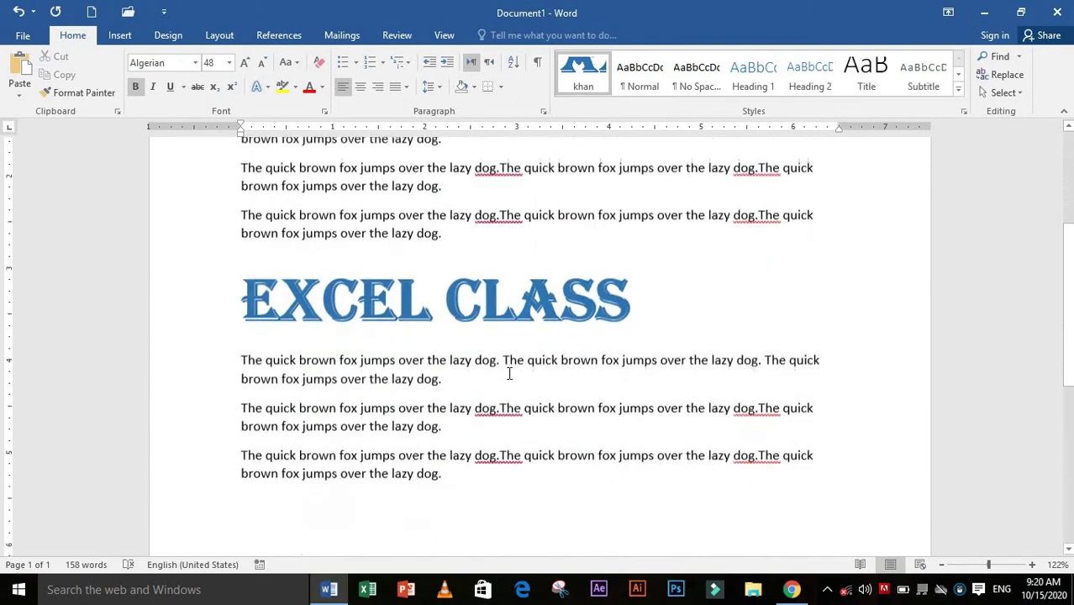
scroll(509, 374, "up", 4)
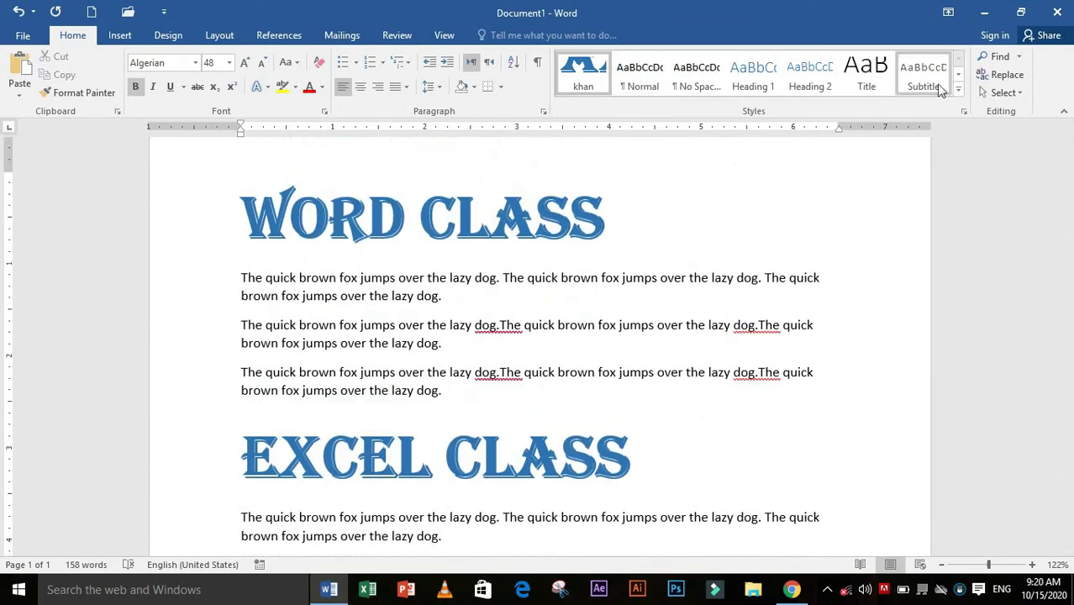
left_click(958, 89)
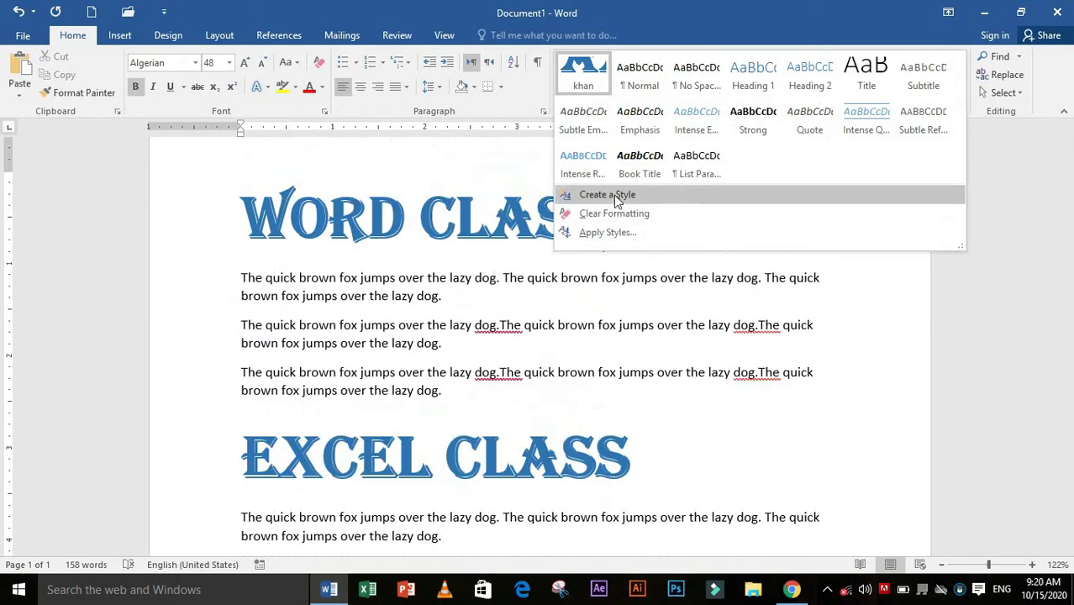
left_click(495, 205)
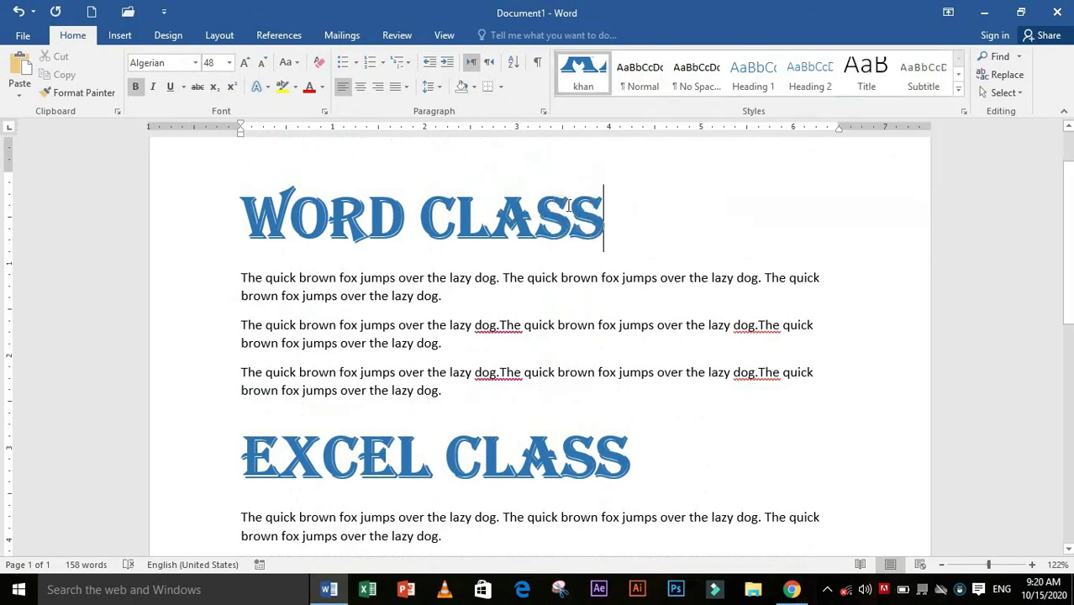
left_click_drag(630, 200, 244, 214)
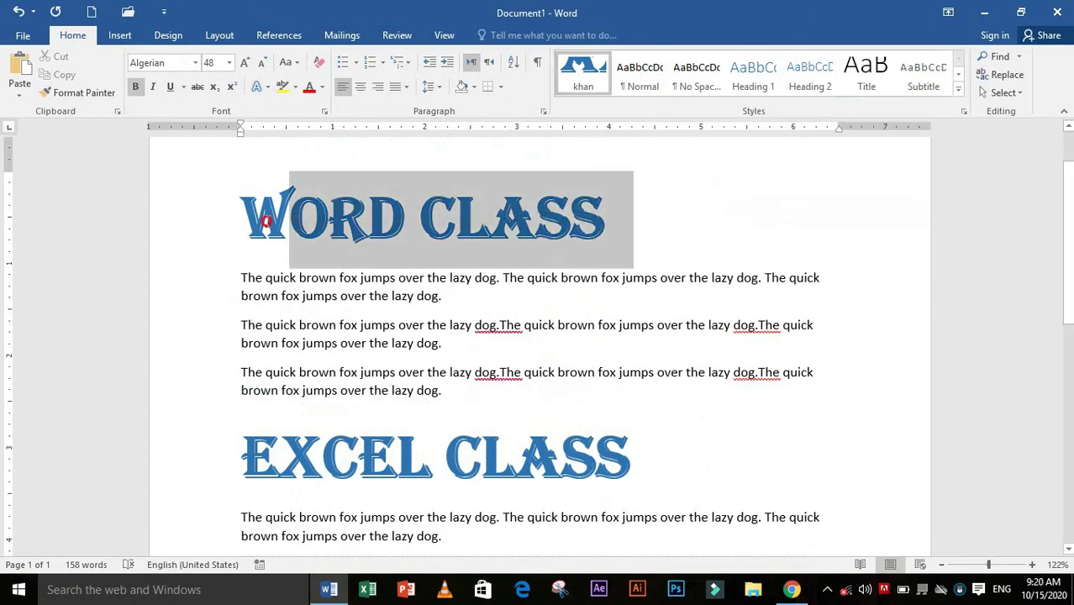
Change the khan style's font colour to orange
right_click(586, 84)
left_click(600, 106)
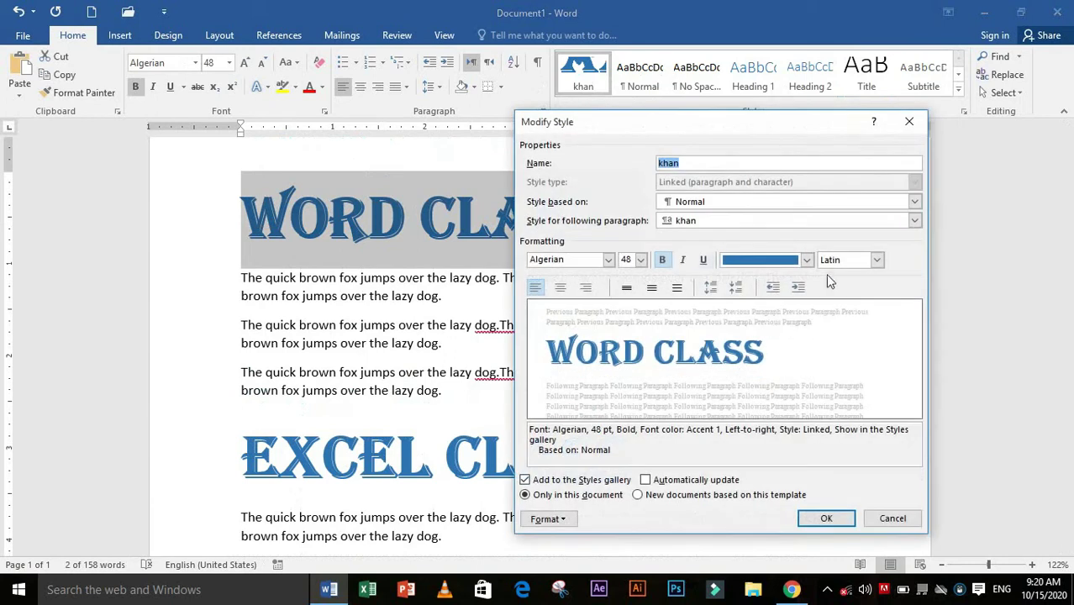
left_click(808, 260)
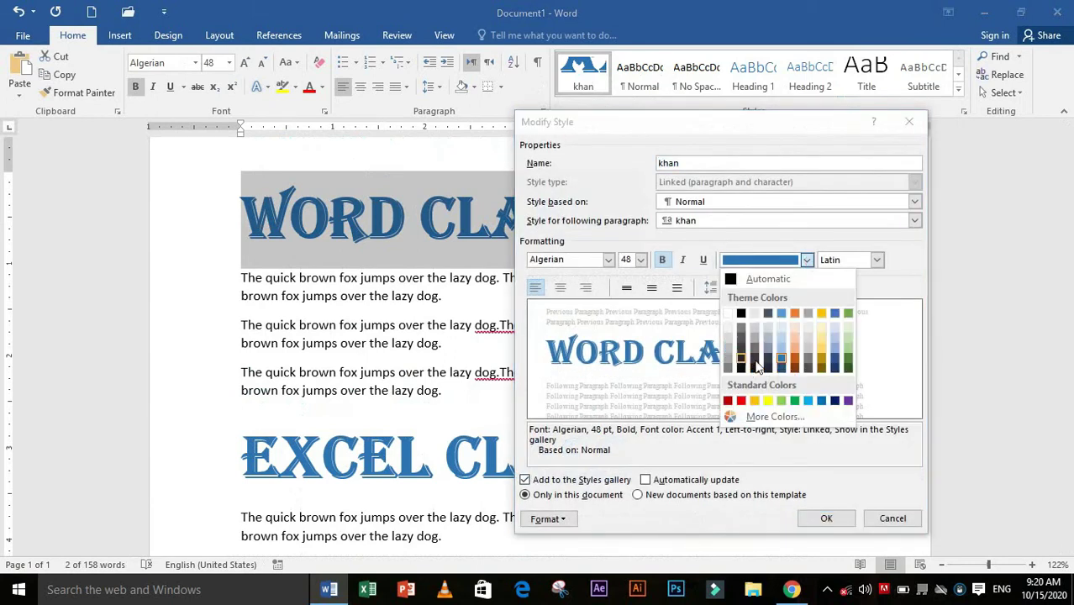
left_click(795, 314)
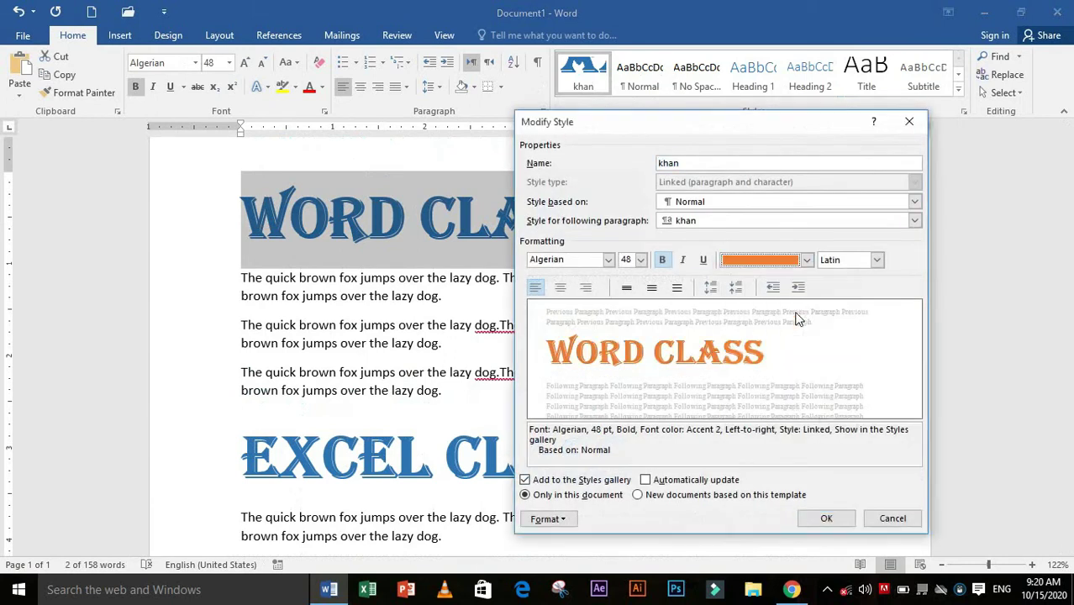
left_click(826, 517)
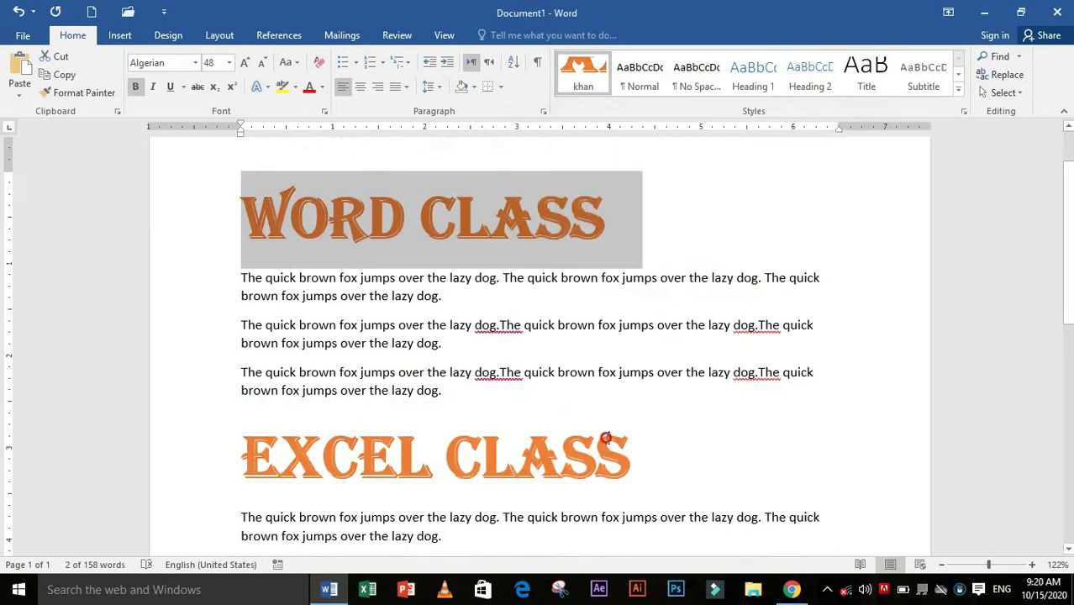
left_click(605, 446)
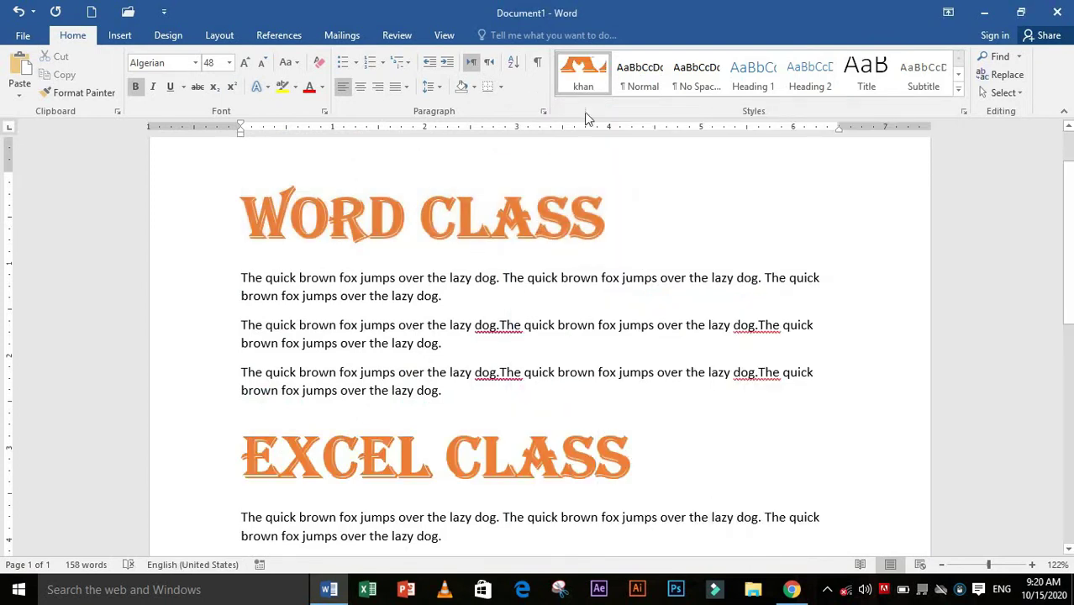
Add underline to the khan style with italic left off, then recheck its settings
right_click(575, 64)
left_click(591, 97)
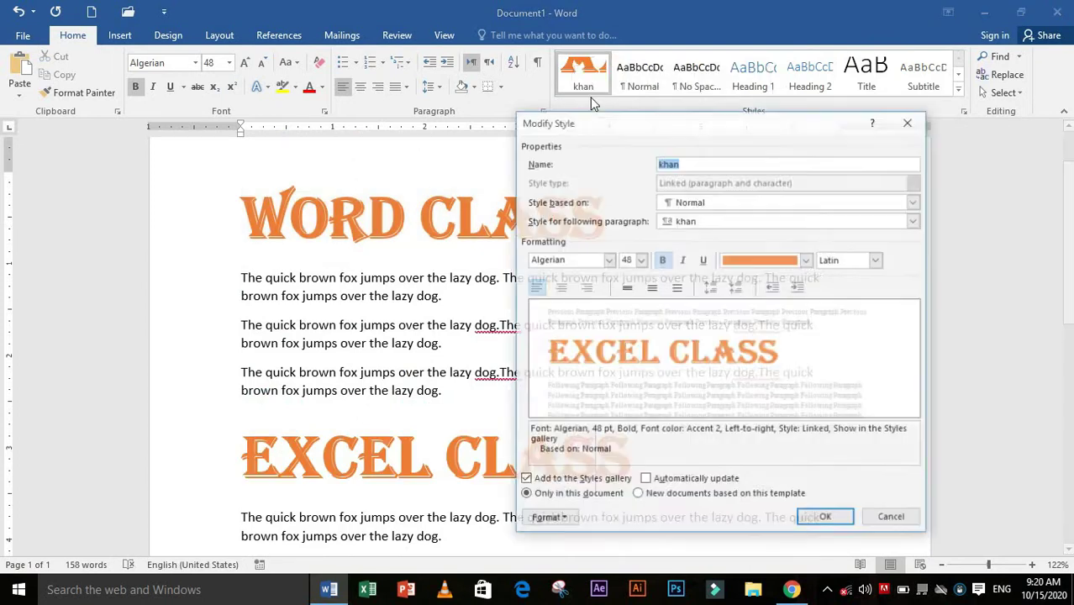
left_click(683, 260)
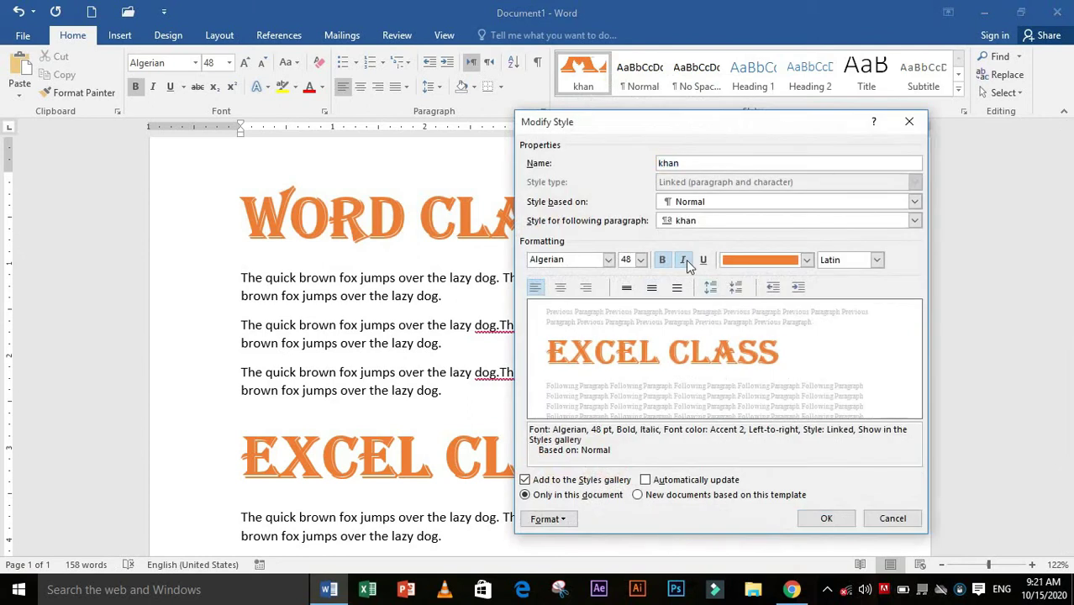
left_click(684, 262)
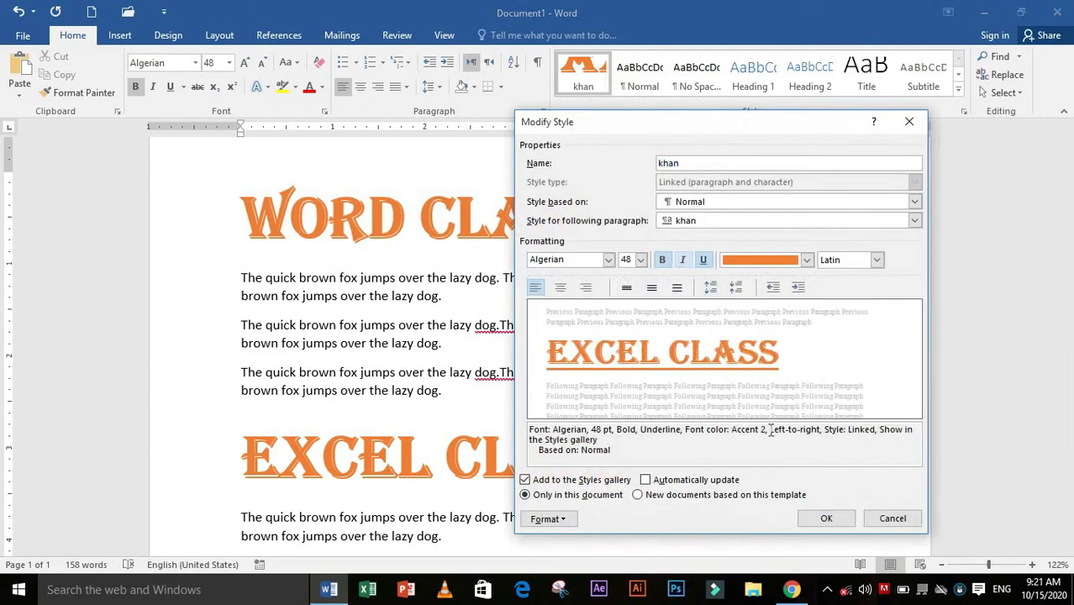
left_click(826, 519)
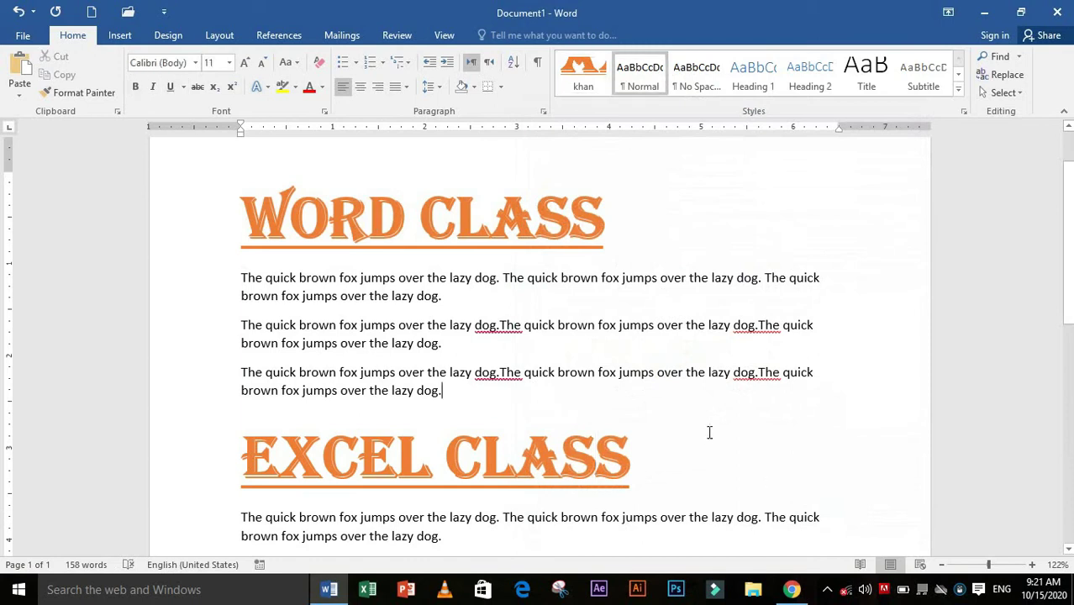
right_click(586, 80)
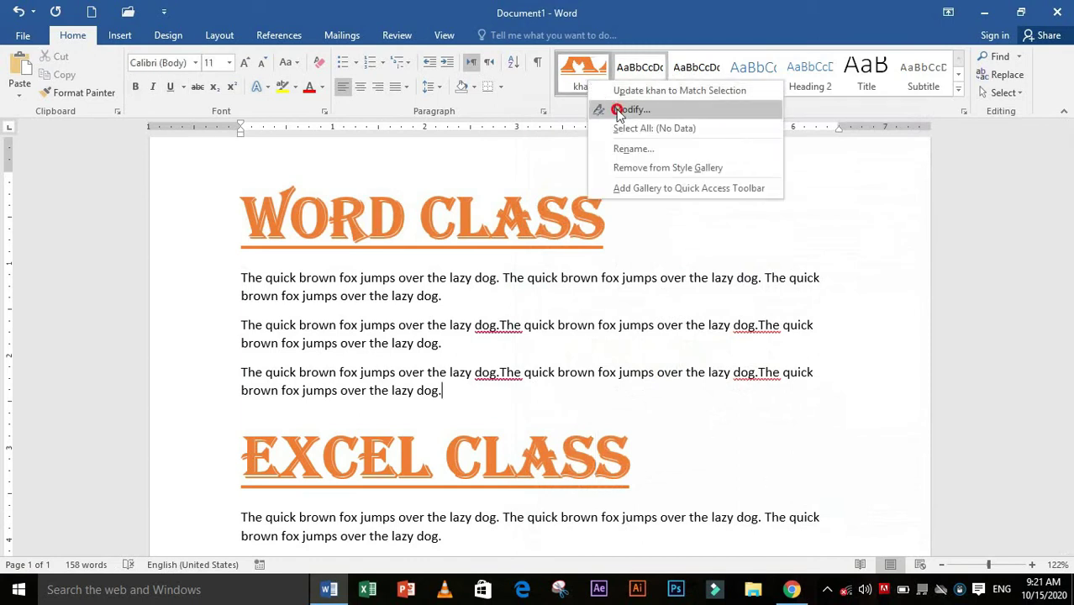
left_click(620, 109)
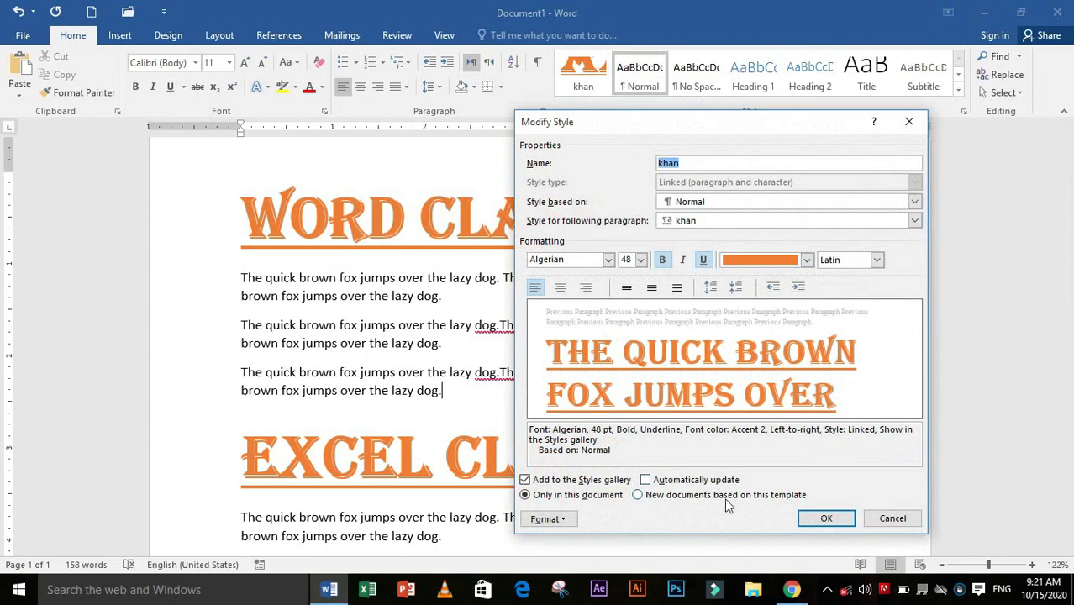
left_click(840, 522)
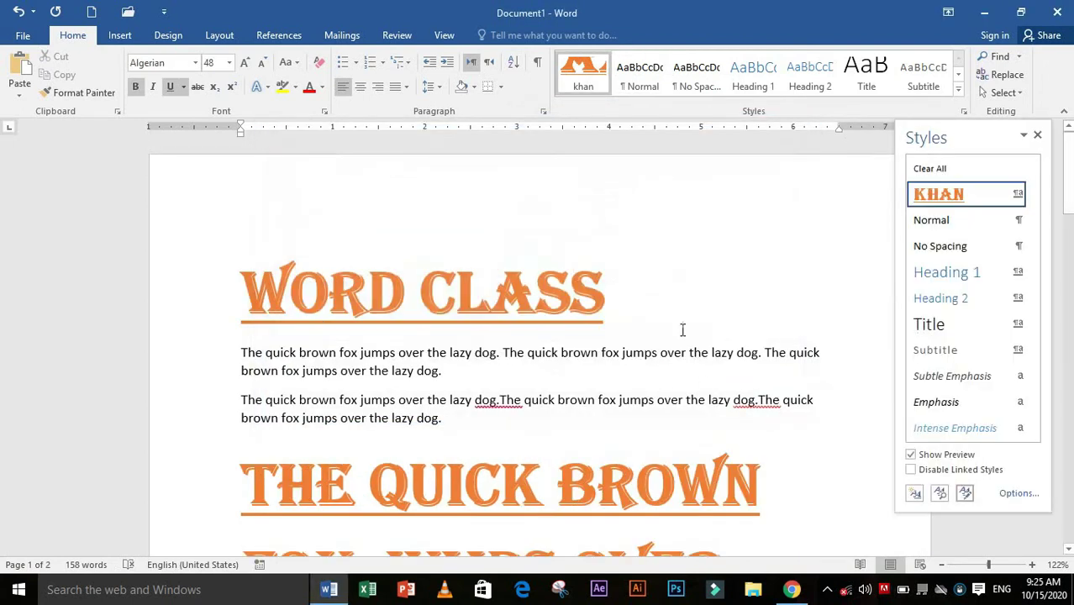
Review the style Organizer via Manage Styles, selecting Table Normal, then close it
left_click(965, 496)
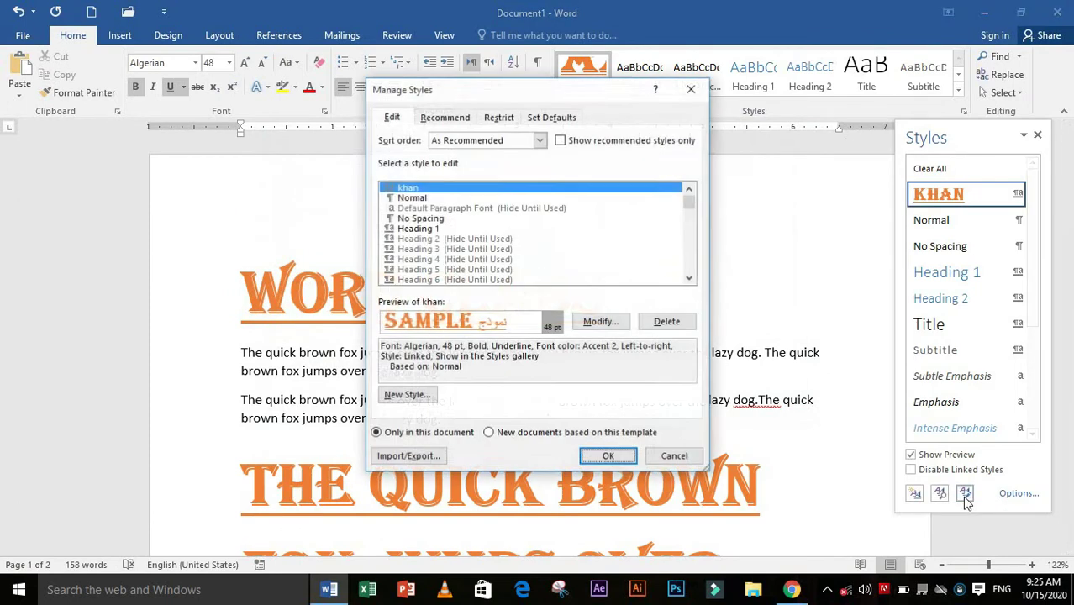
left_click(420, 463)
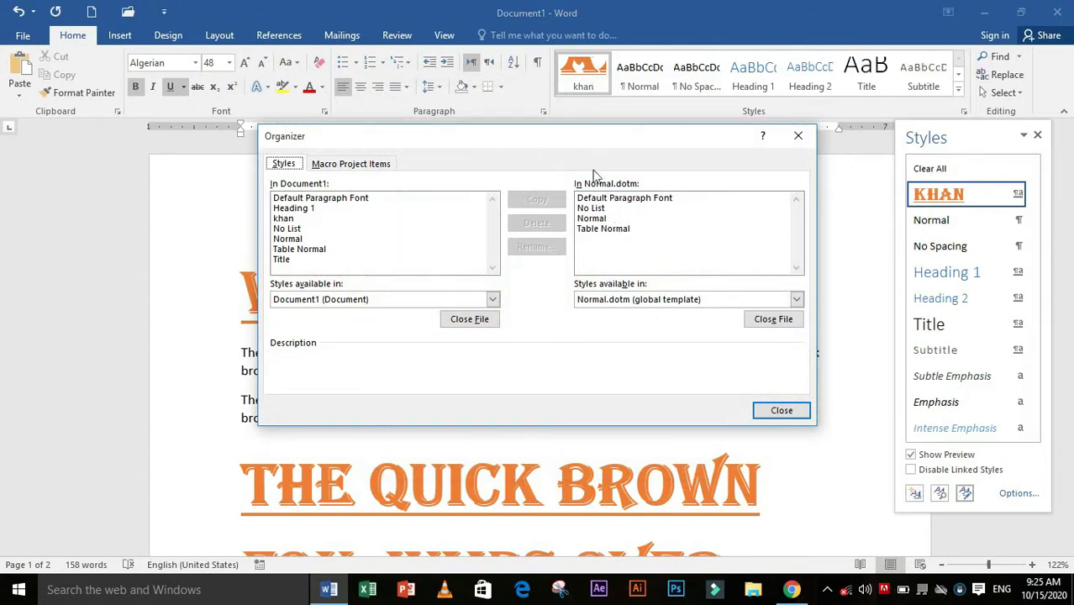
left_click(601, 229)
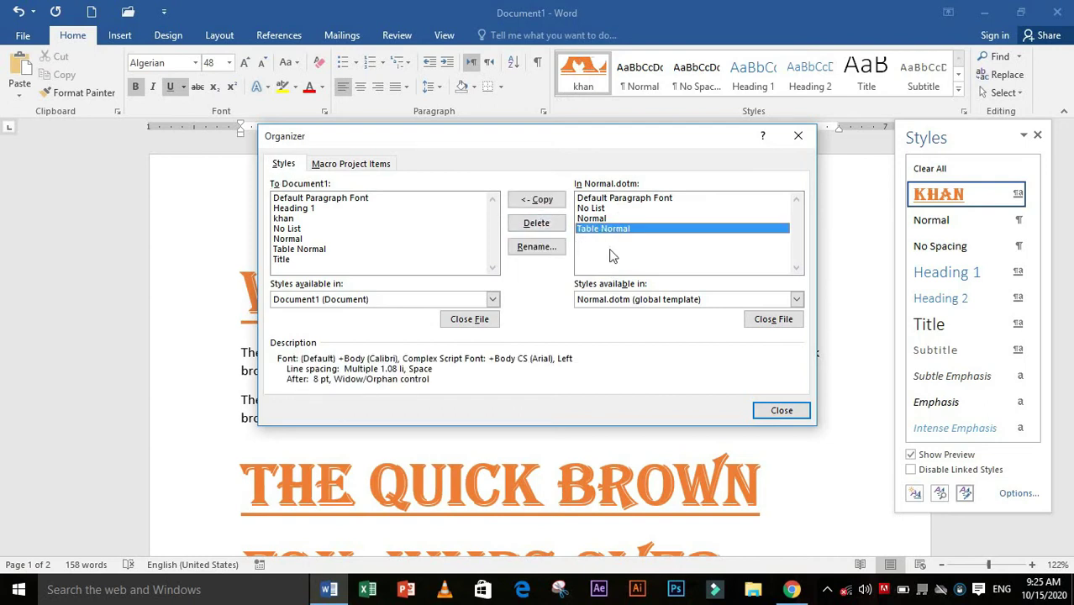
left_click(782, 412)
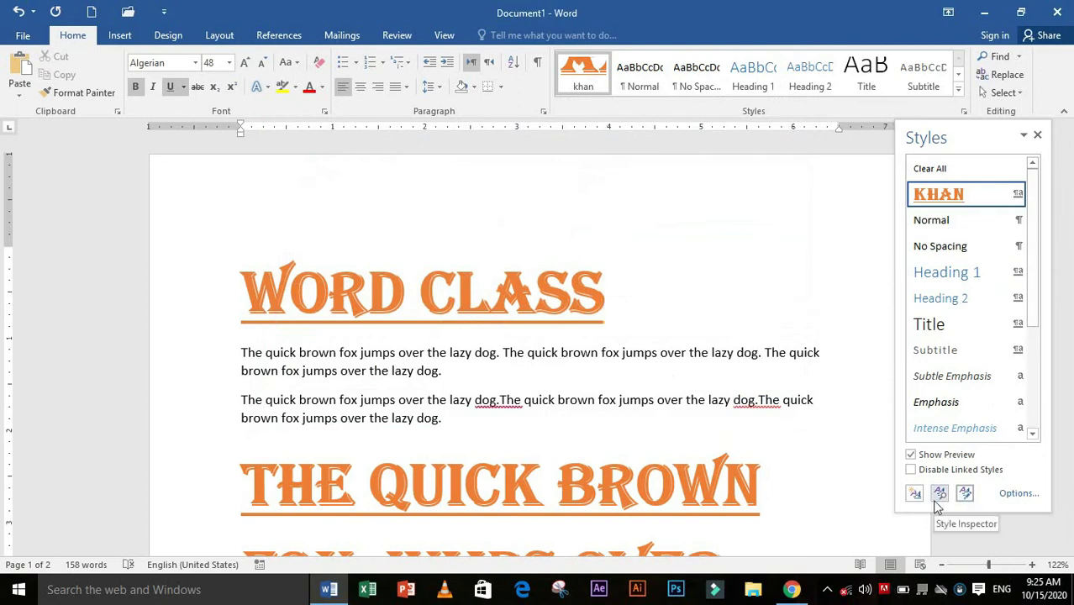
Inspect the heading's style in the Style Inspector, then cancel creating a new style
left_click(940, 494)
left_click(553, 303)
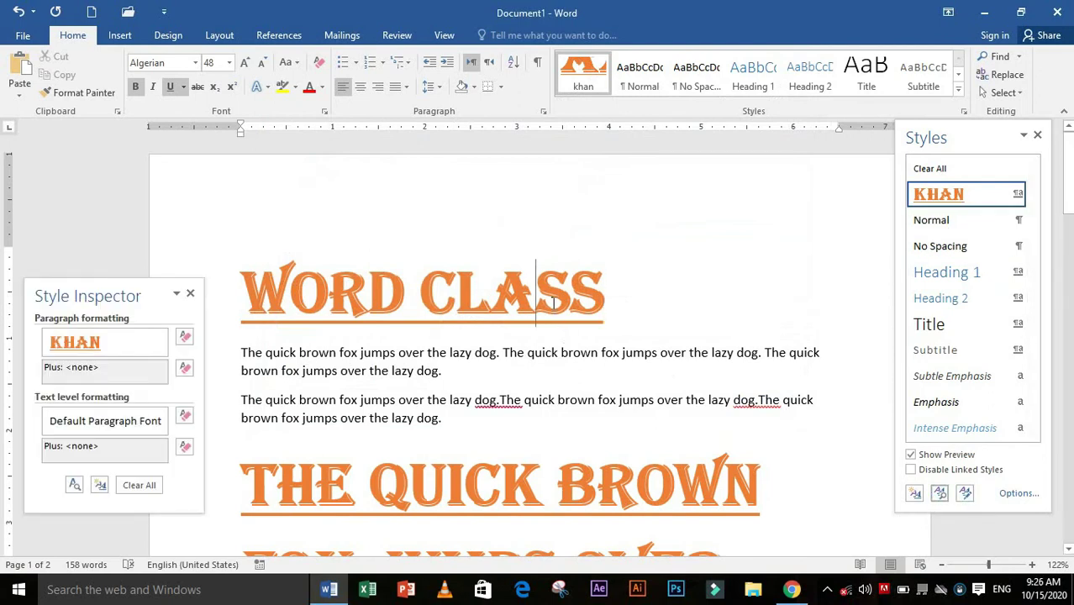
left_click(914, 494)
left_click(893, 519)
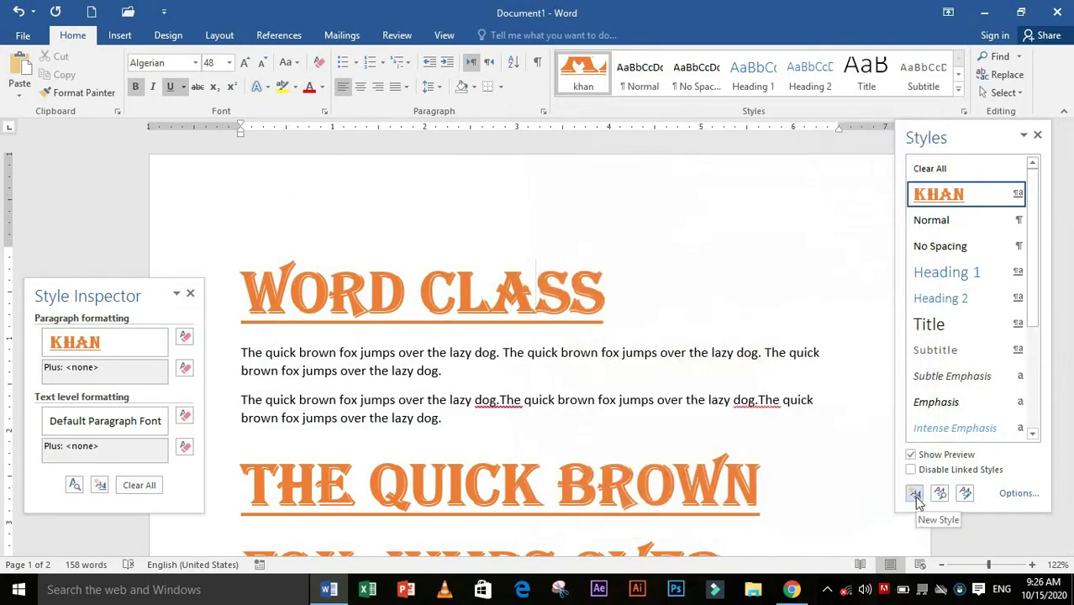
Close the Styles pane and Style Inspector and start a new blank document
left_click(1037, 136)
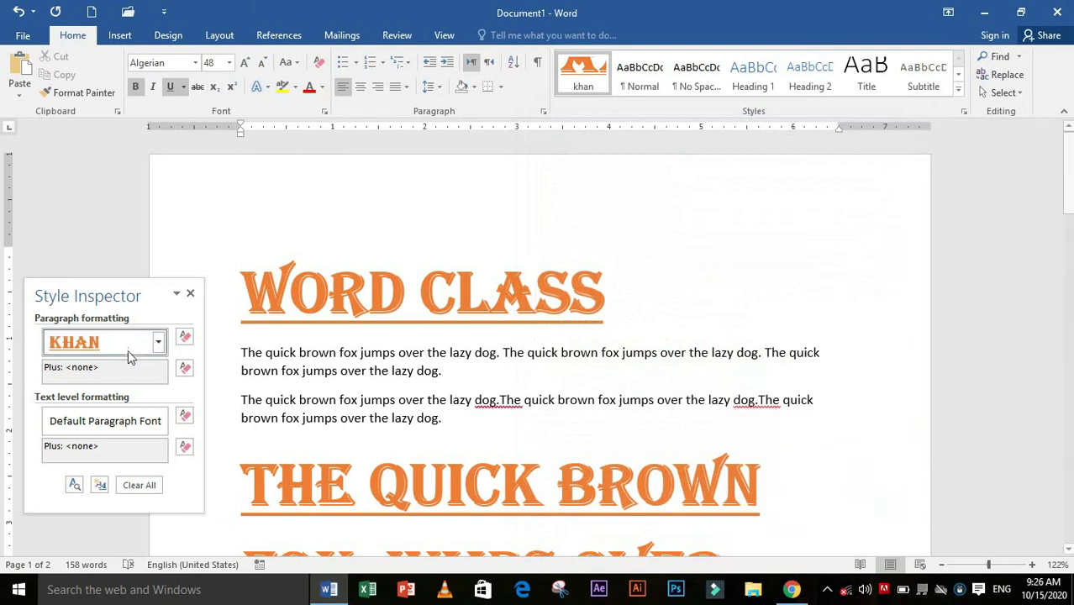
left_click(190, 293)
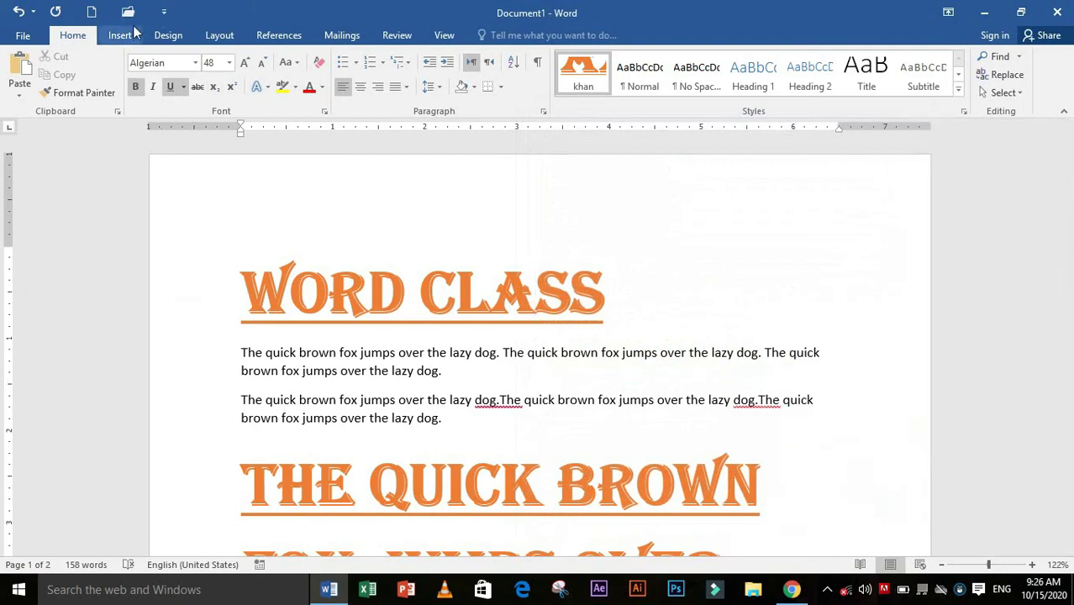
left_click(92, 12)
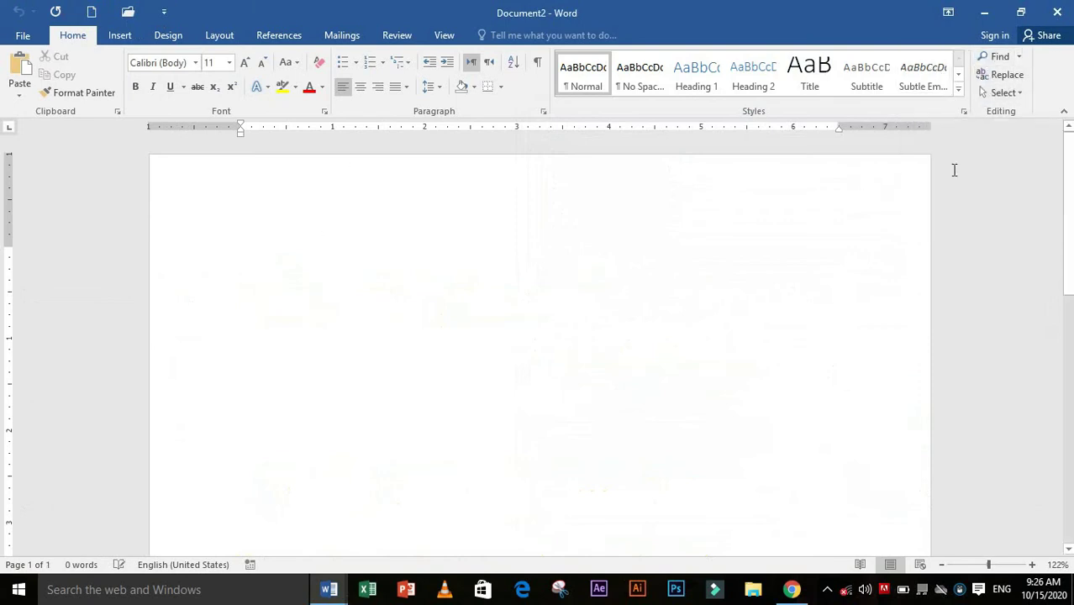
Generate sample paragraphs with the rand formula and paste a second copy below them
left_click(1012, 93)
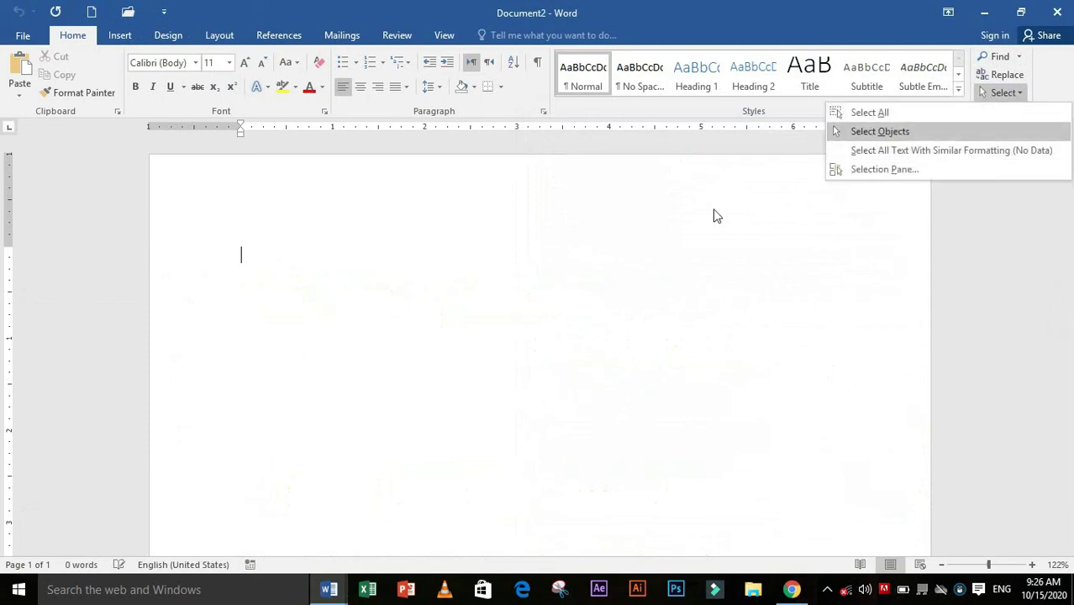
left_click(335, 268)
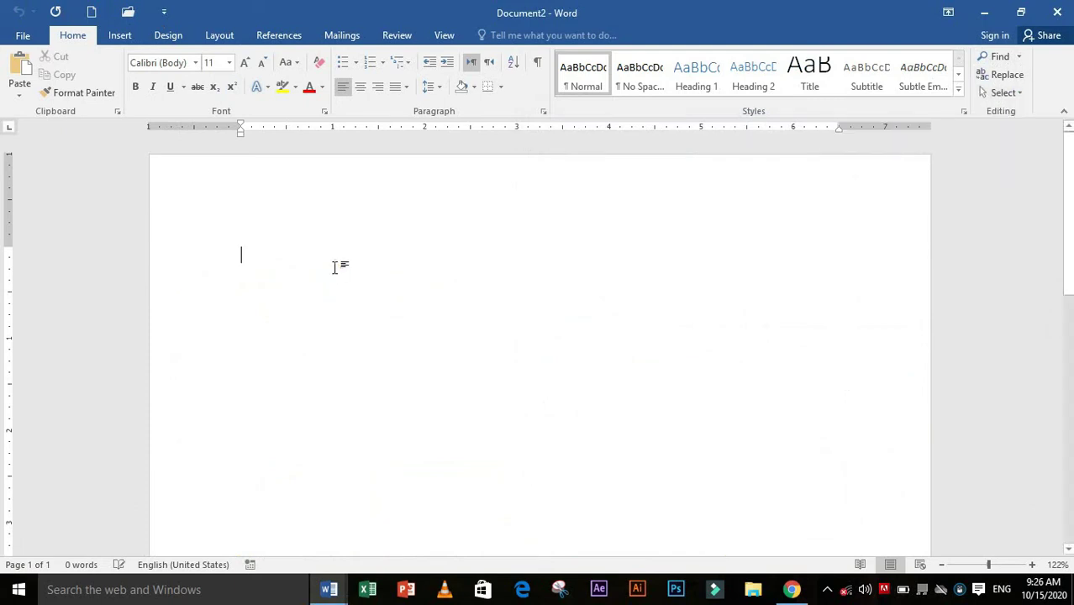
type("=rand.old")
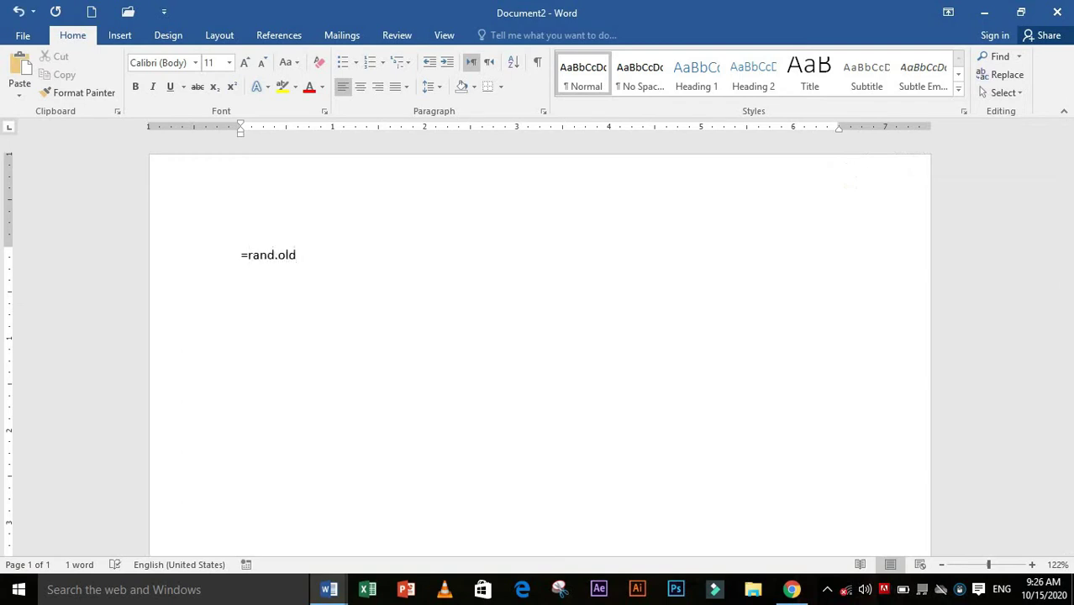
type("()")
key("Return")
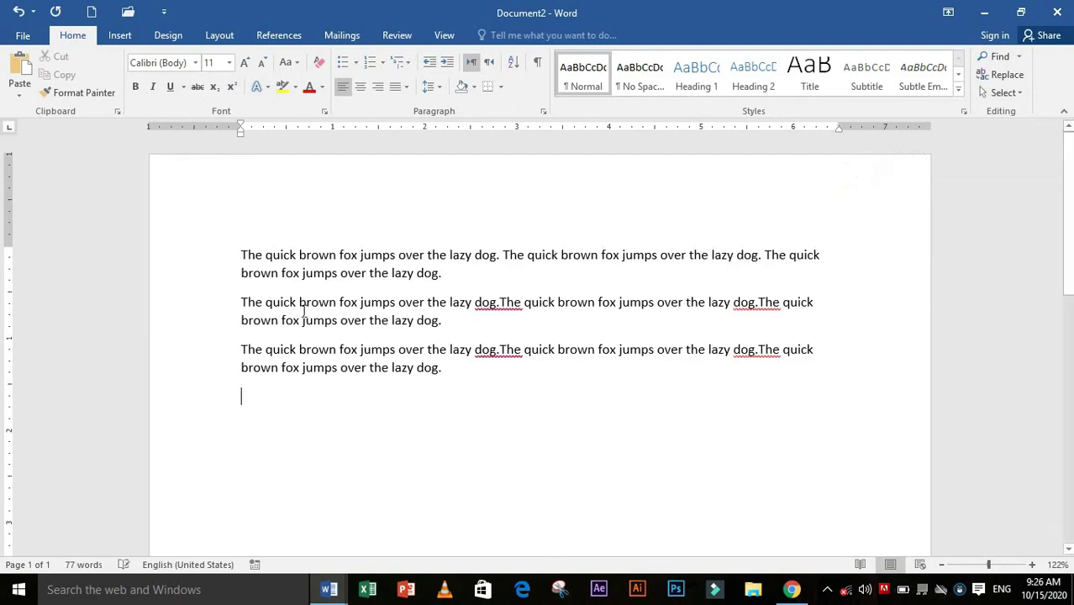
left_click_drag(244, 395, 263, 247)
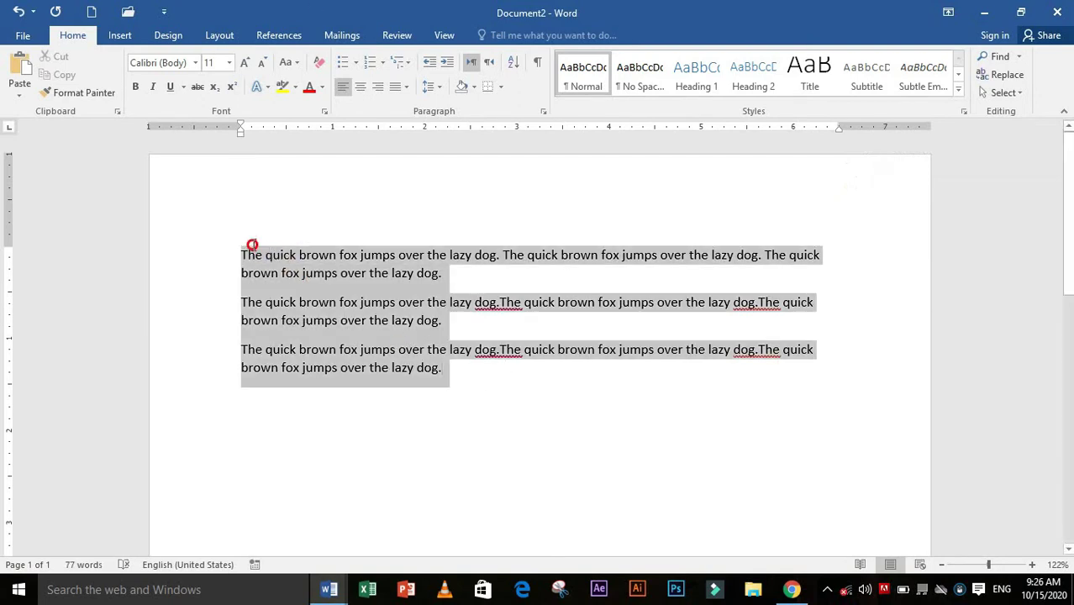
key("ctrl+c")
left_click(424, 410)
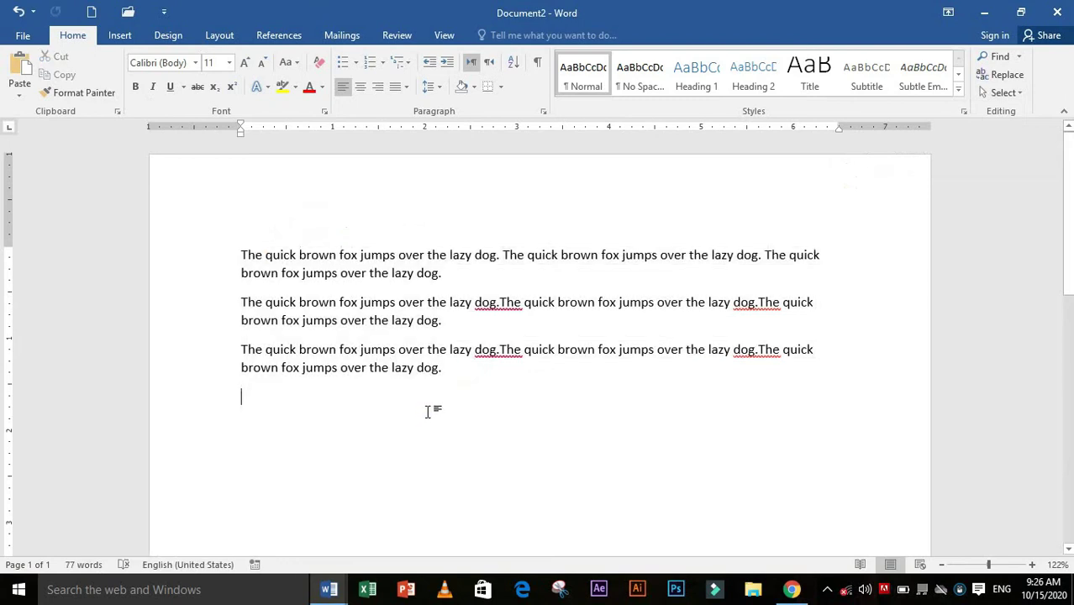
key("ctrl+v")
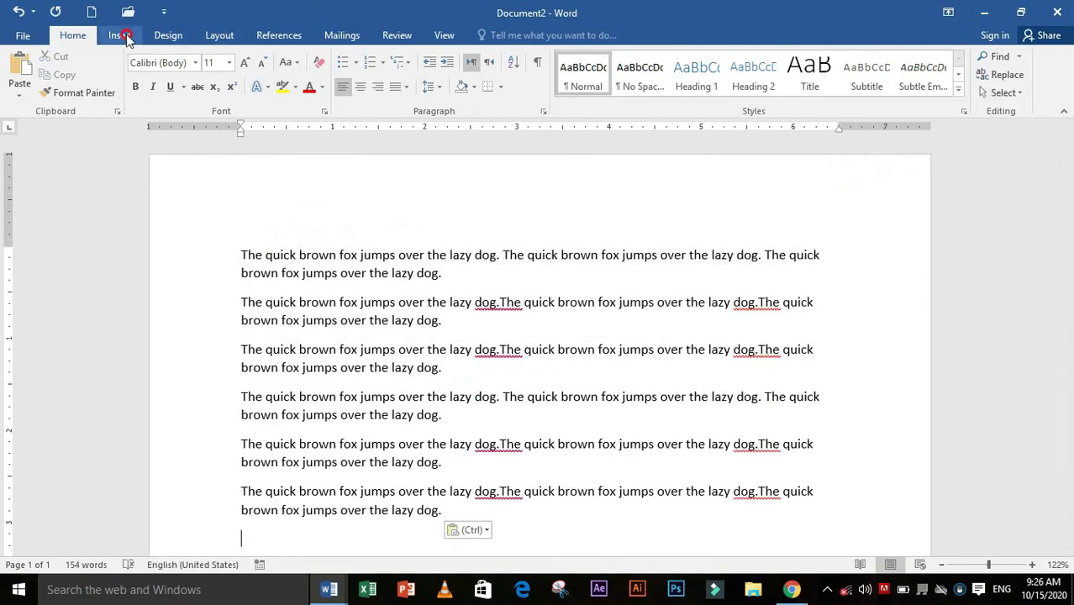
Draw a teardrop over the first paragraphs and a right arrow beside the second
left_click(122, 35)
left_click(216, 83)
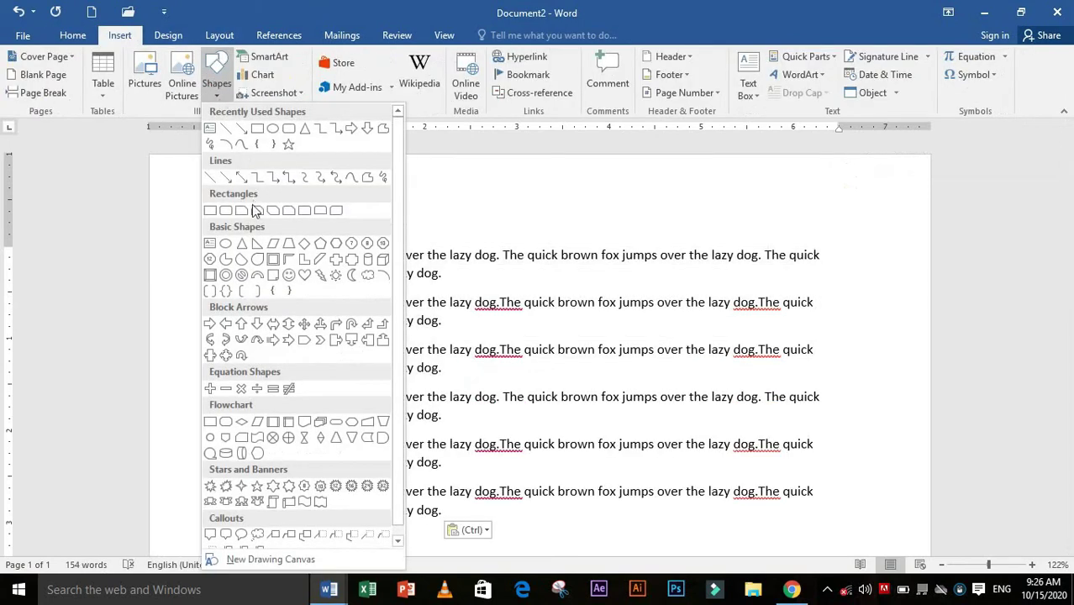
left_click(264, 261)
left_click_drag(451, 260, 529, 350)
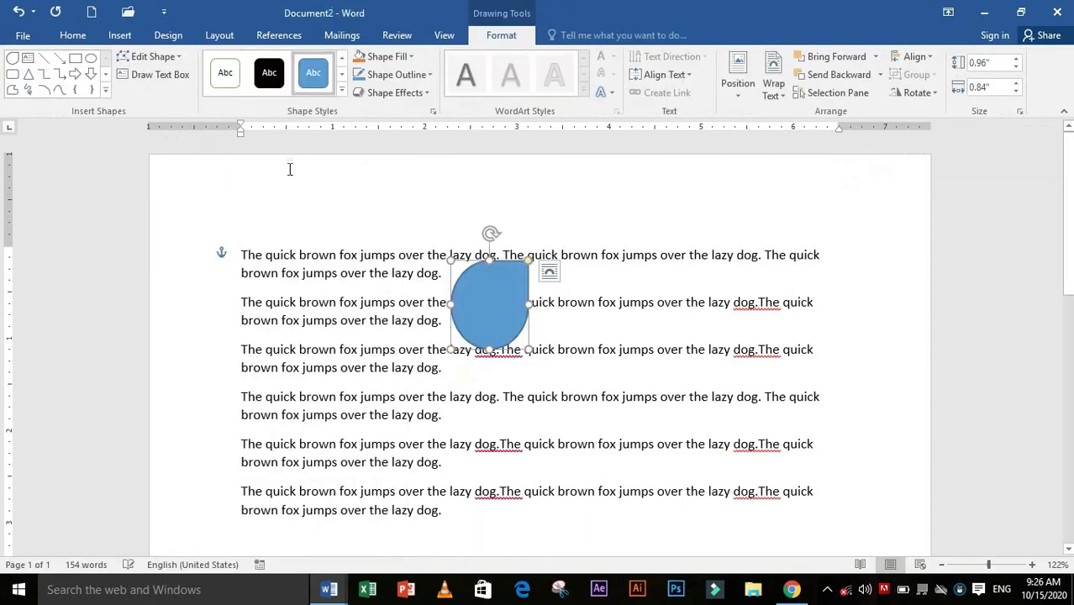
left_click(75, 74)
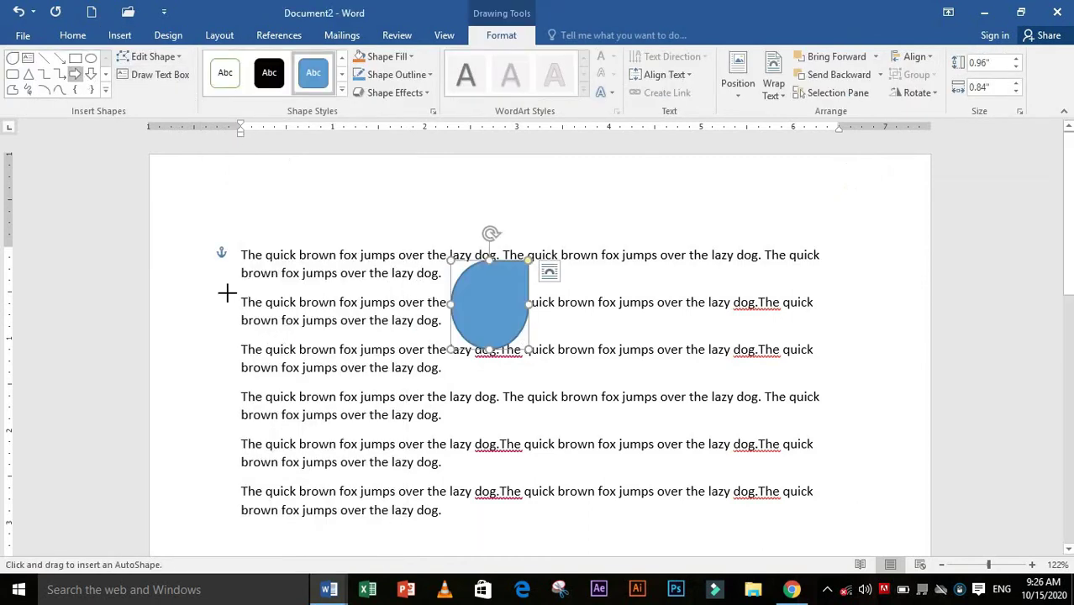
left_click_drag(223, 287, 297, 352)
Draw a small rounded square among the lower paragraphs and give it the black shape style
left_click(12, 74)
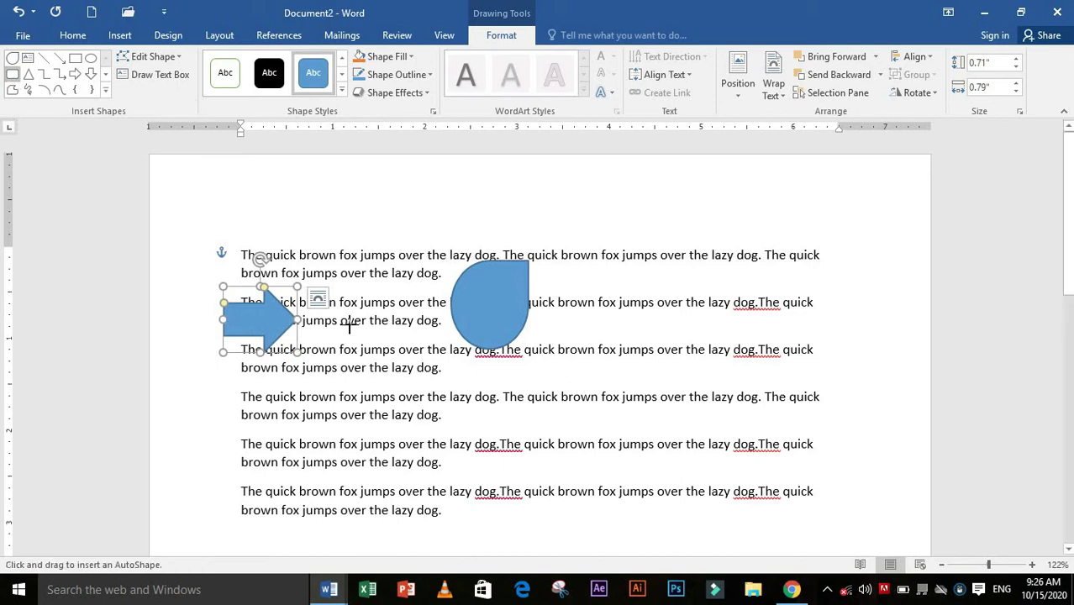
left_click_drag(371, 412, 425, 461)
left_click(332, 92)
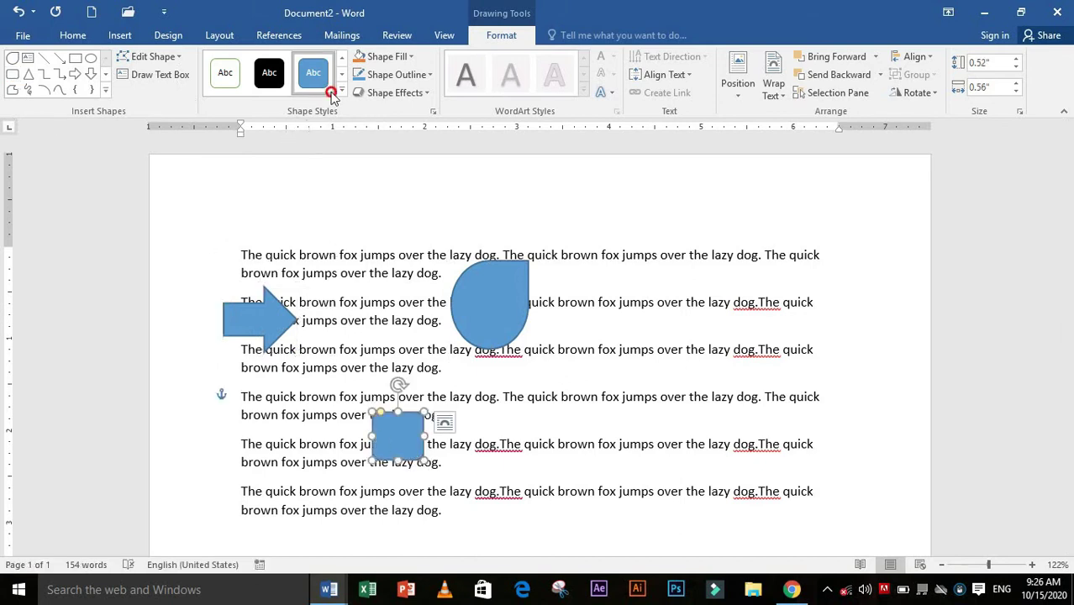
left_click(269, 77)
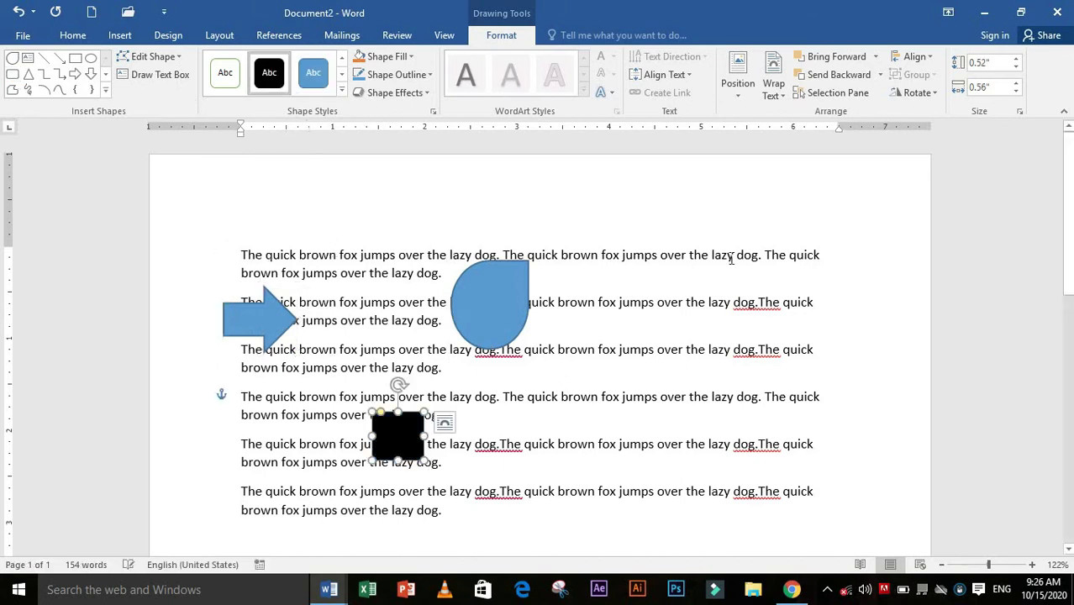
left_click(64, 37)
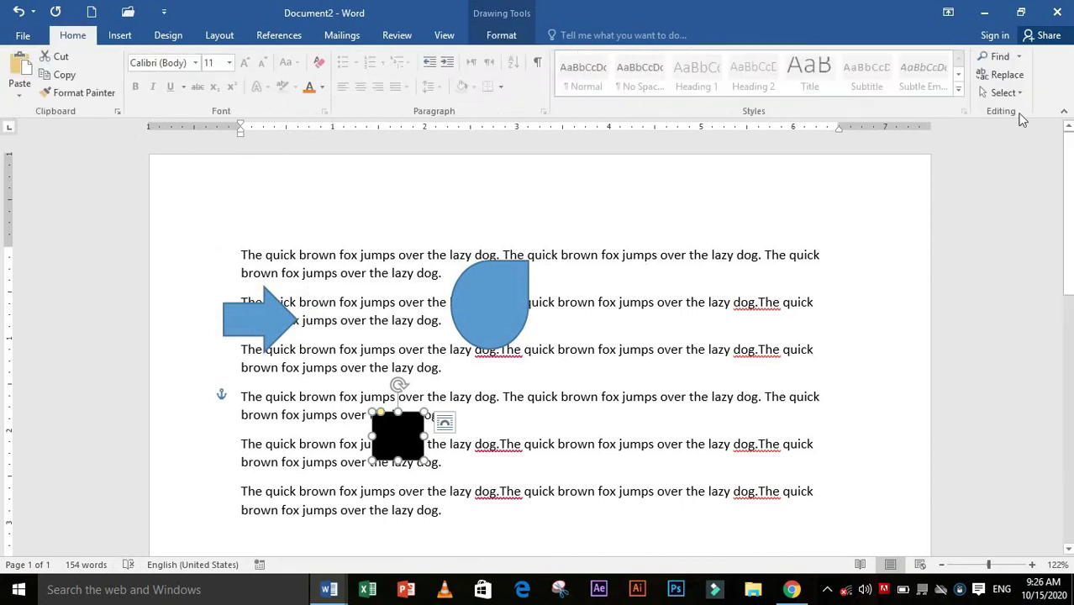
Select all text and shapes with Select All, delete them, then undo the deletion
left_click(1019, 94)
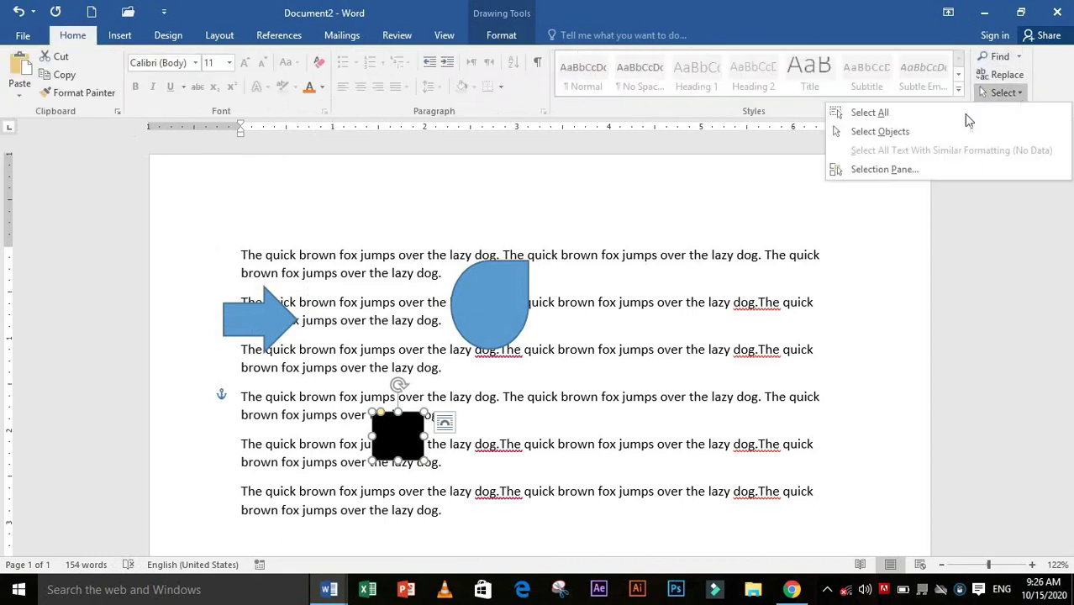
left_click(683, 280)
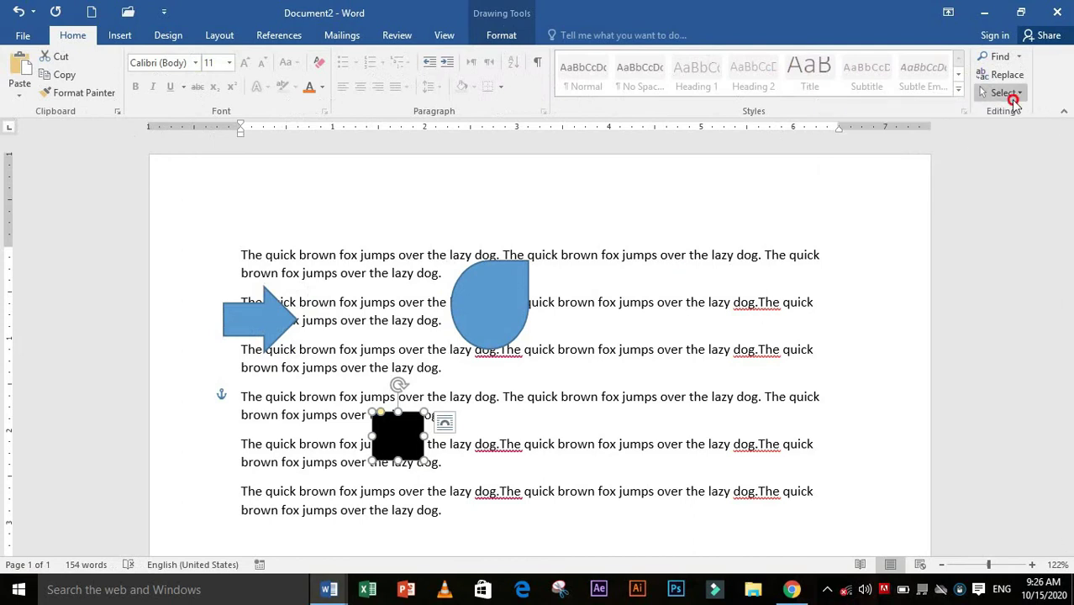
left_click(1012, 95)
left_click(866, 111)
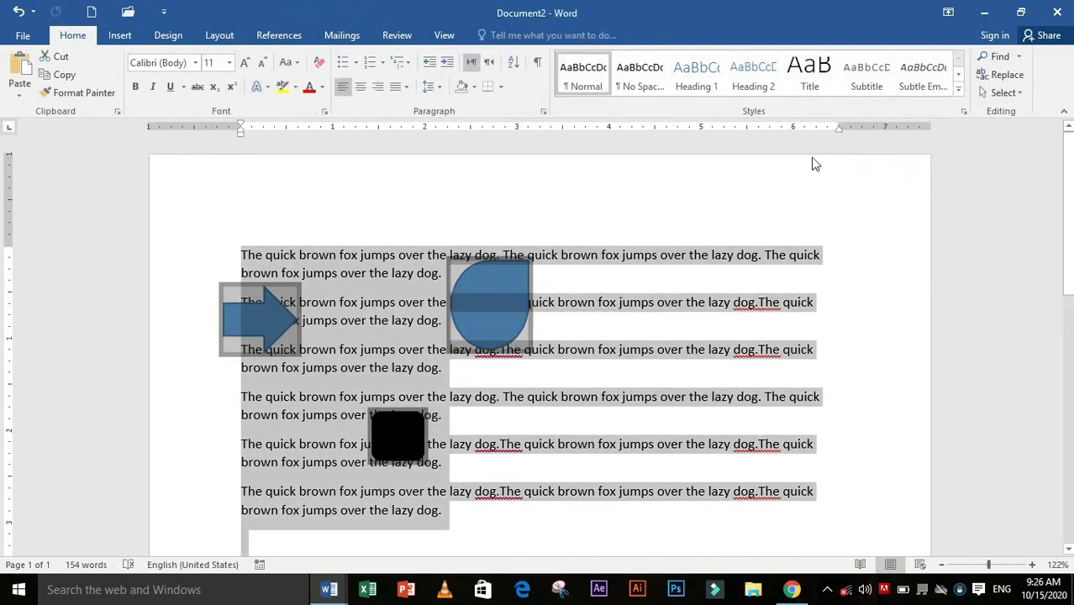
key("Delete")
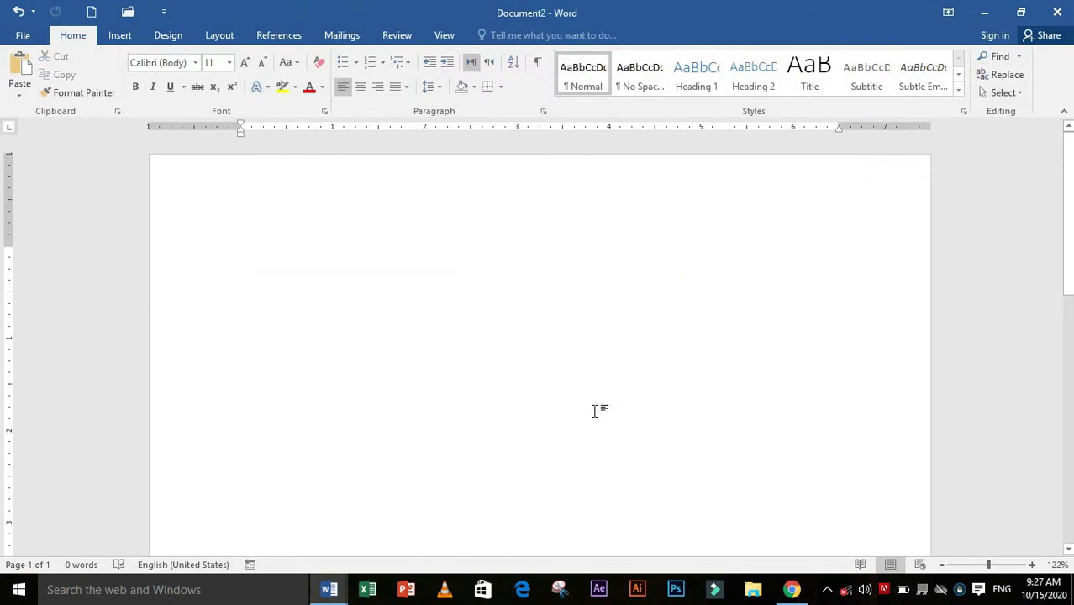
key("ctrl+z")
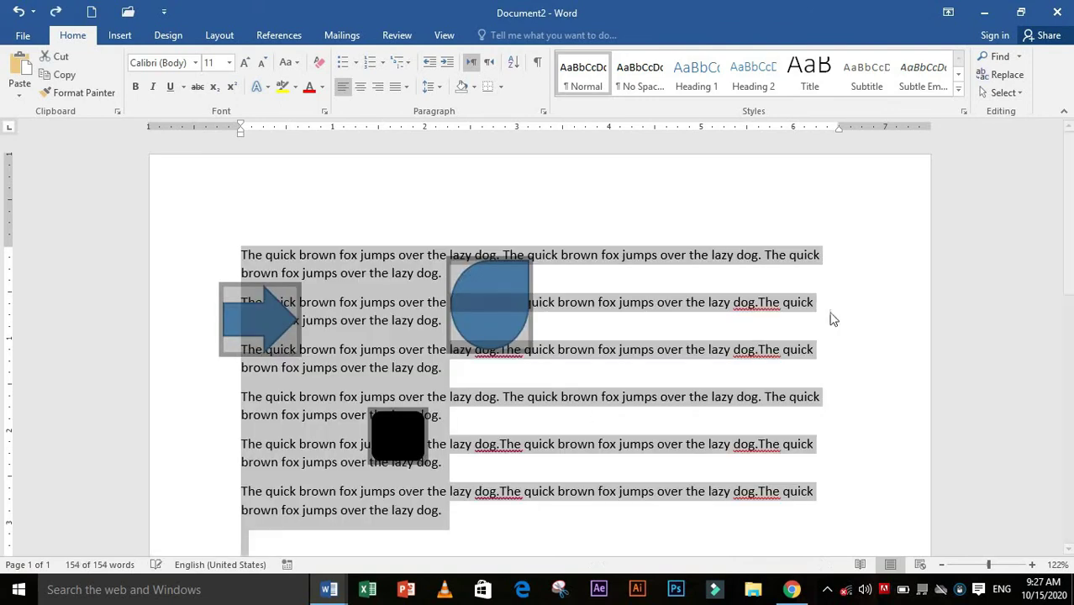
left_click(741, 255)
Pick the teardrop, arrow and square with Select Objects, delete them, then undo
left_click(989, 94)
left_click(968, 132)
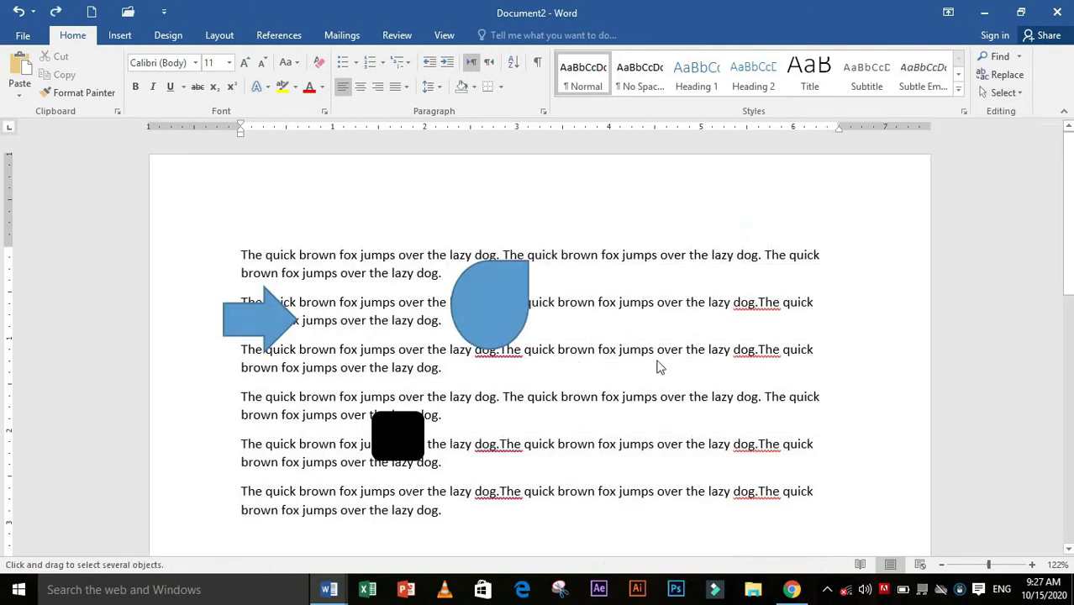
left_click(494, 301)
left_click(270, 326, "shift")
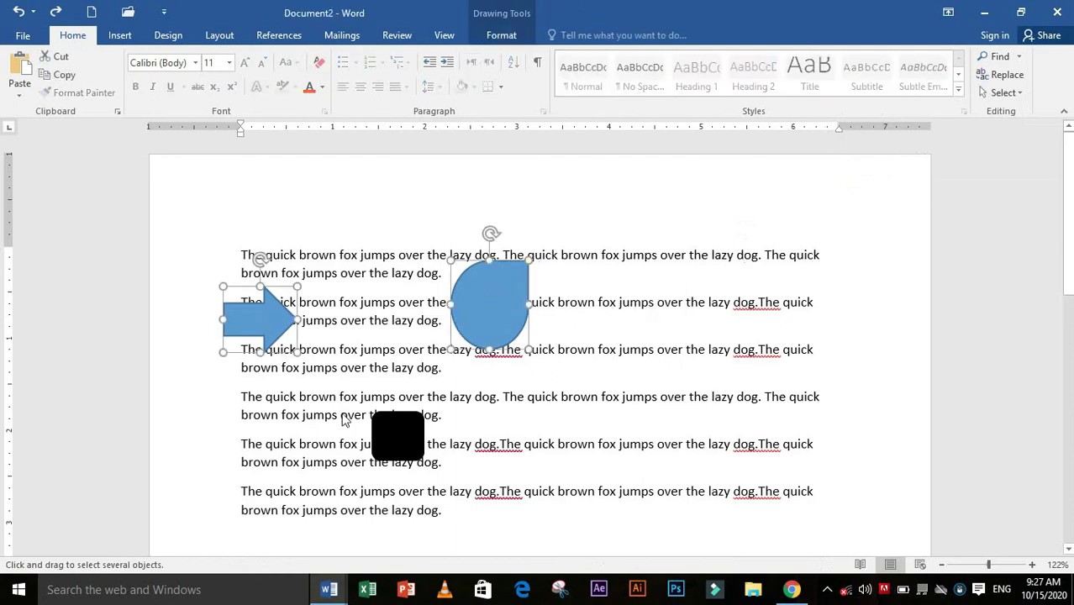
left_click(397, 441, "shift")
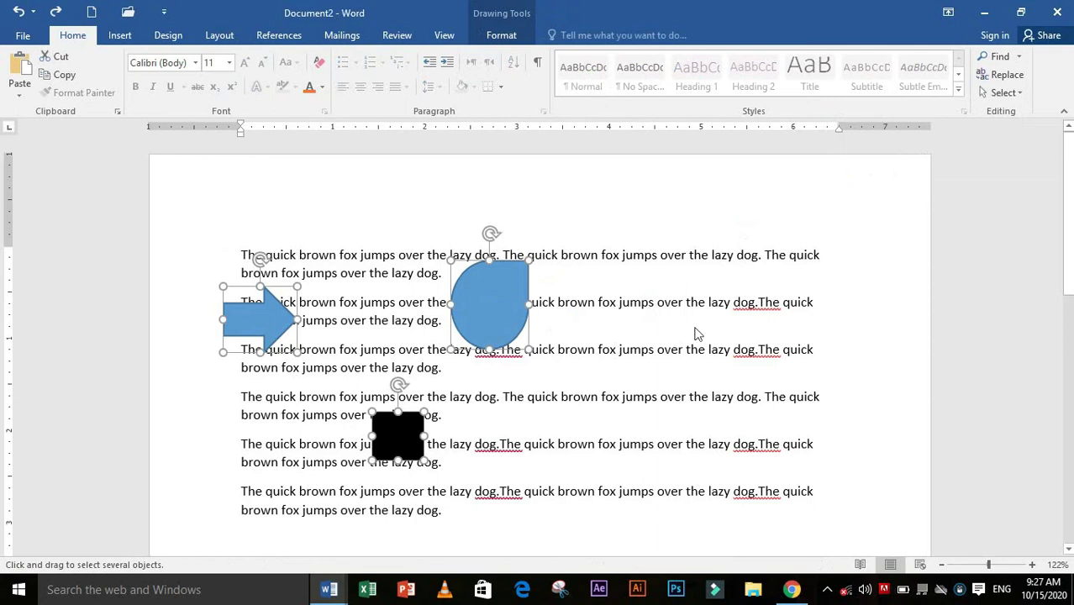
key("Delete")
key("ctrl+z")
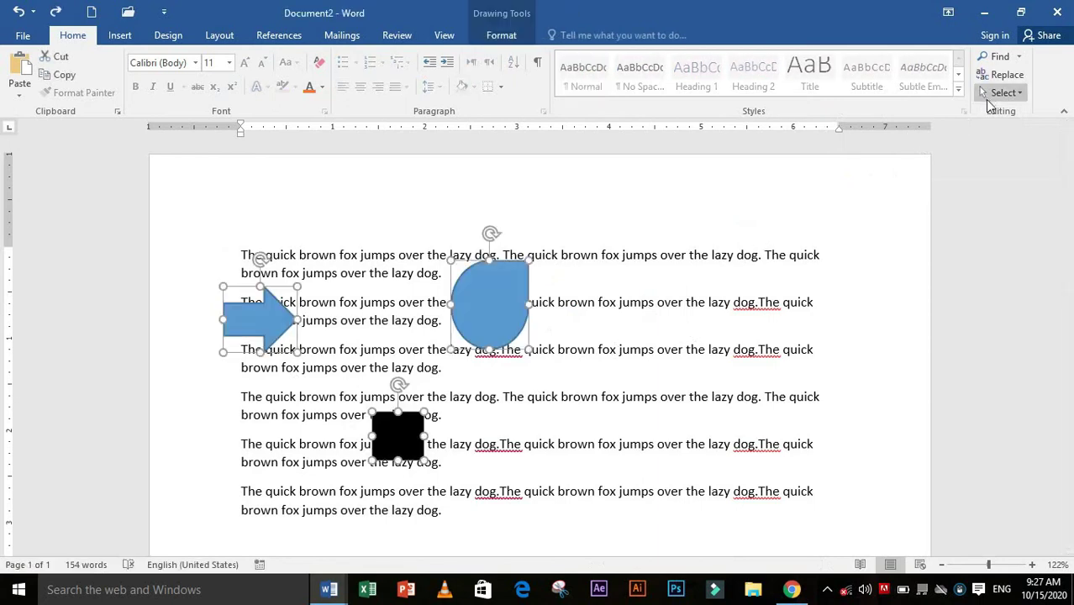
left_click(986, 96)
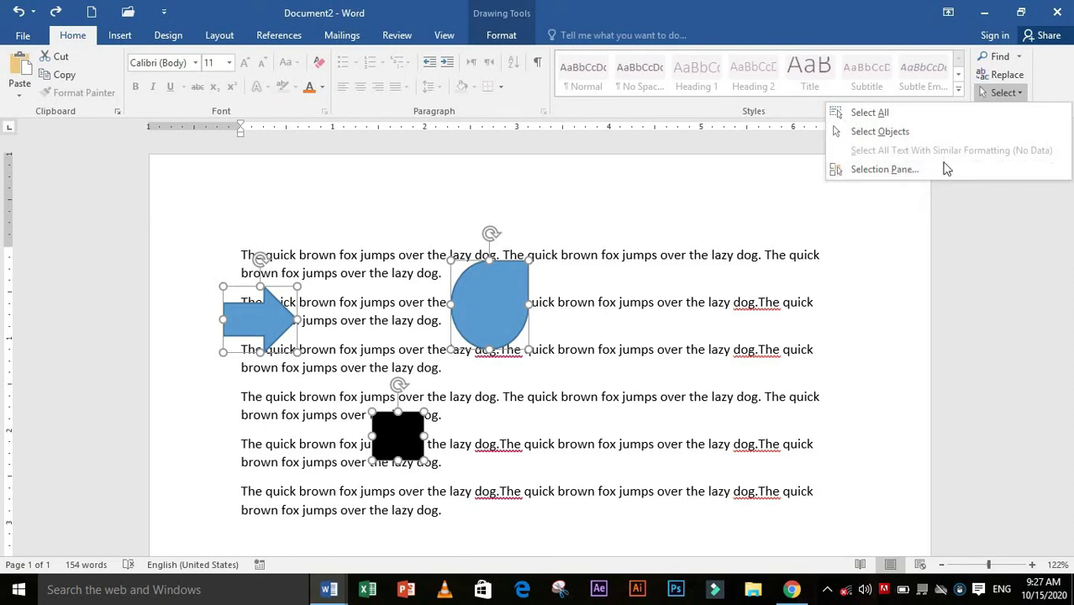
Delete the three selected shapes from the page
left_click(463, 297)
key("Delete")
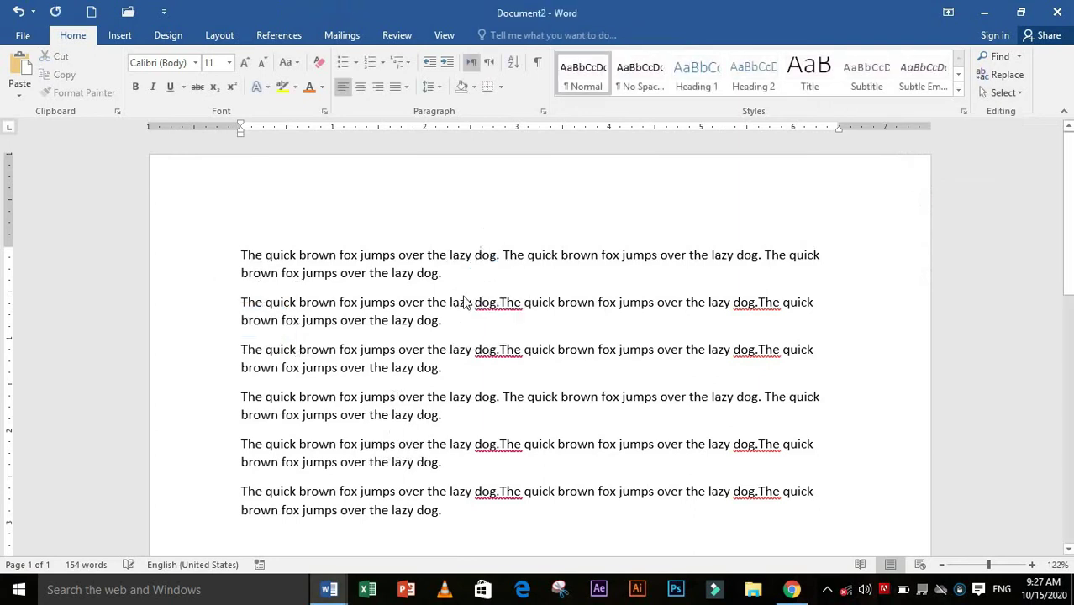
left_click(1015, 94)
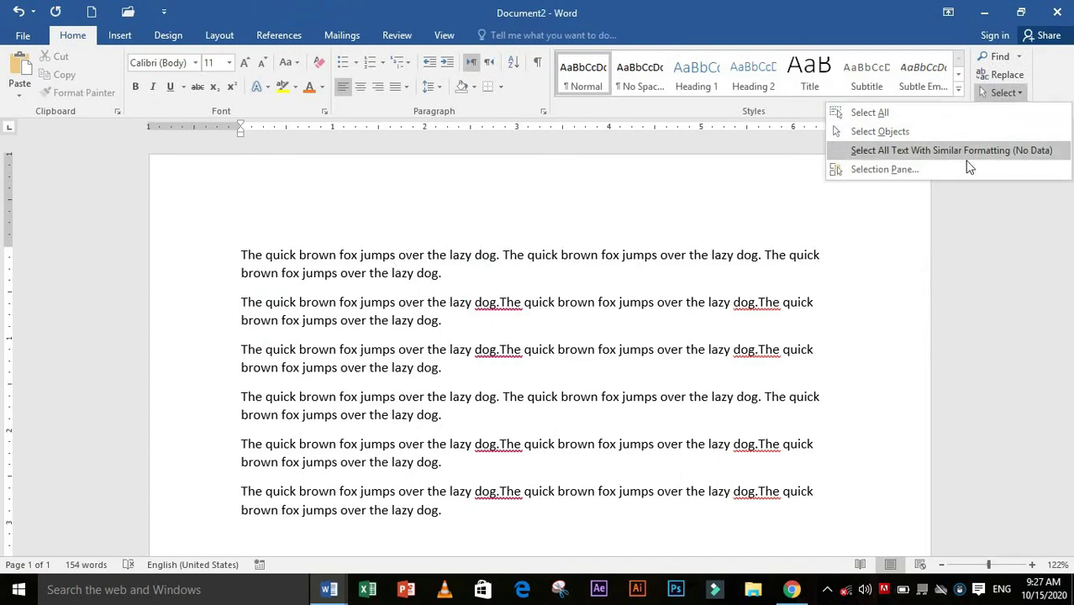
left_click(399, 238)
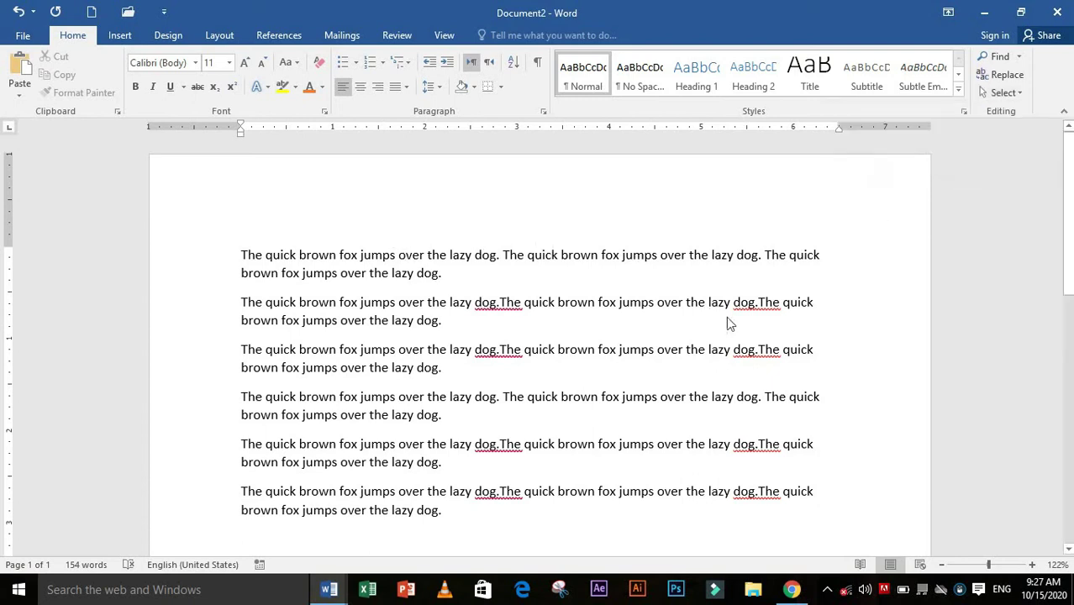
Apply the Heading 1 style to the first three paragraphs and scroll to check
left_click(696, 75)
scroll(471, 354, "down", 5)
scroll(471, 354, "up", 5)
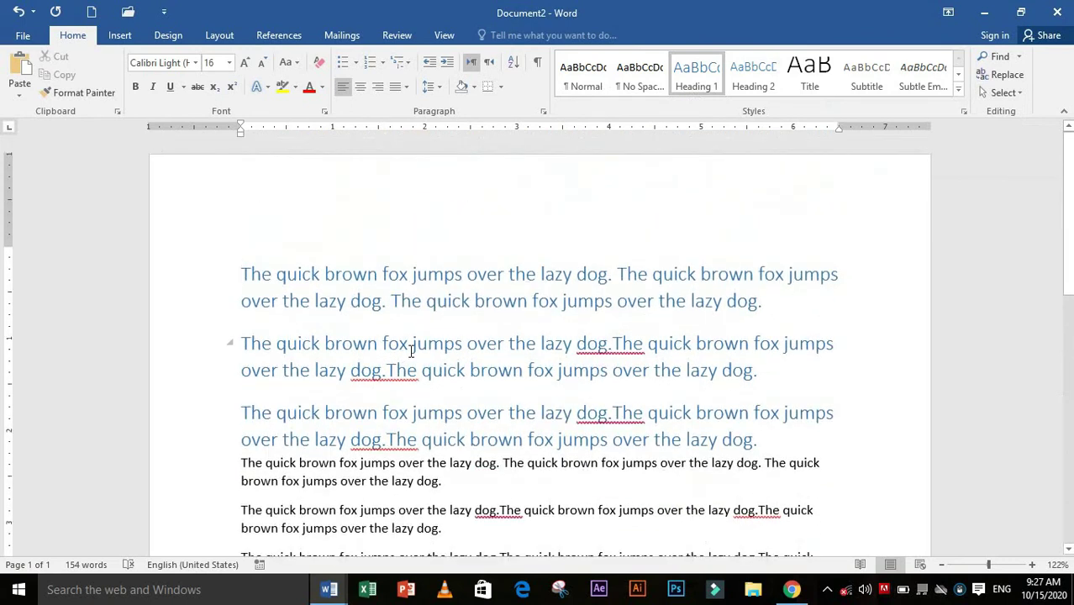
scroll(437, 346, "down", 3)
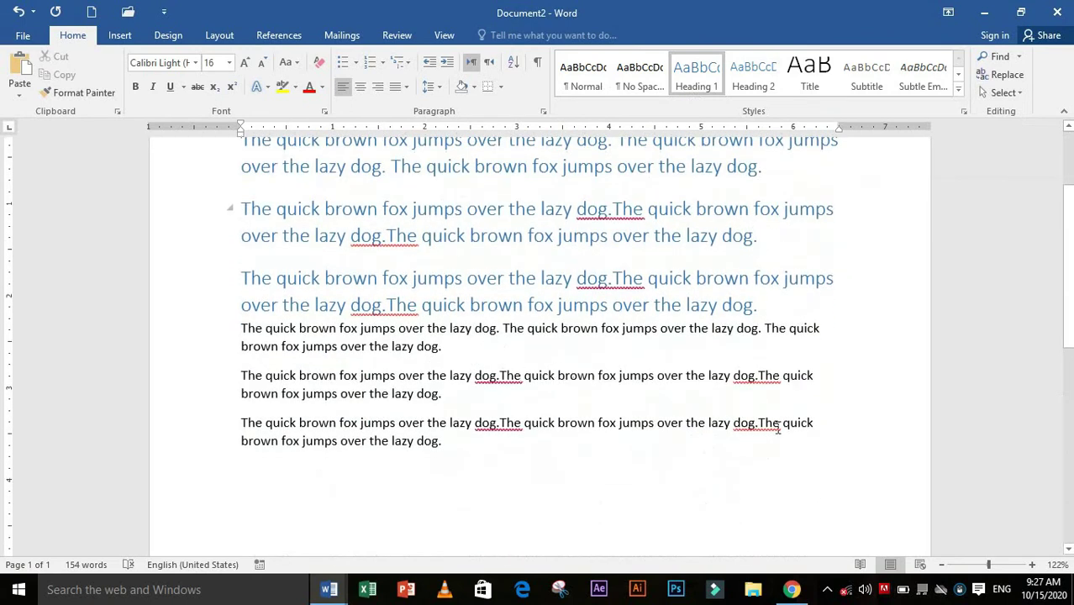
scroll(414, 291, "up", 1)
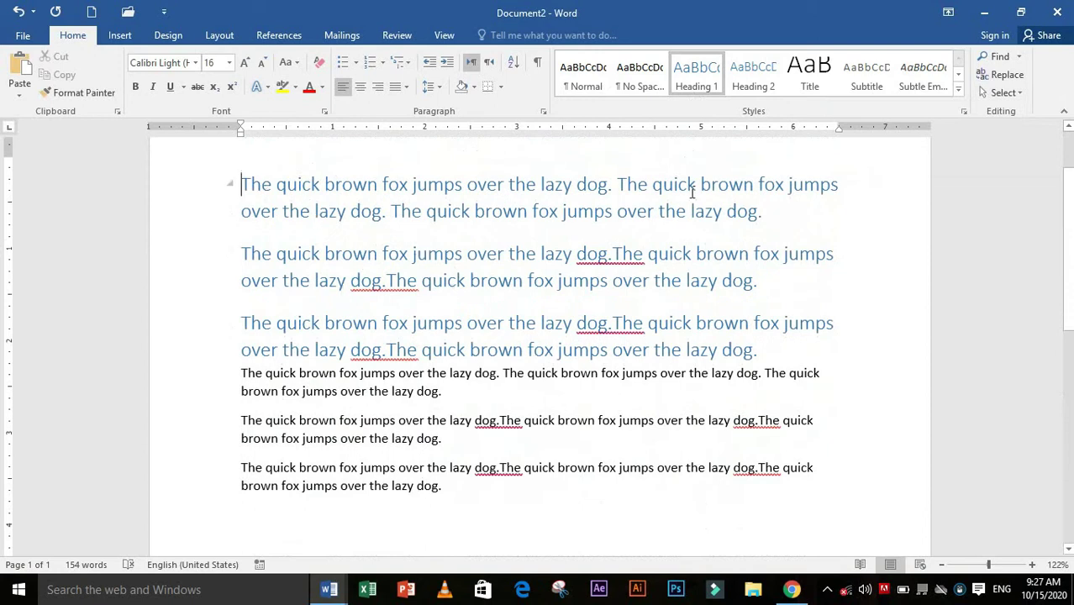
Select all text formatted like the Heading 1 paragraphs, then clear that selection
left_click(1005, 92)
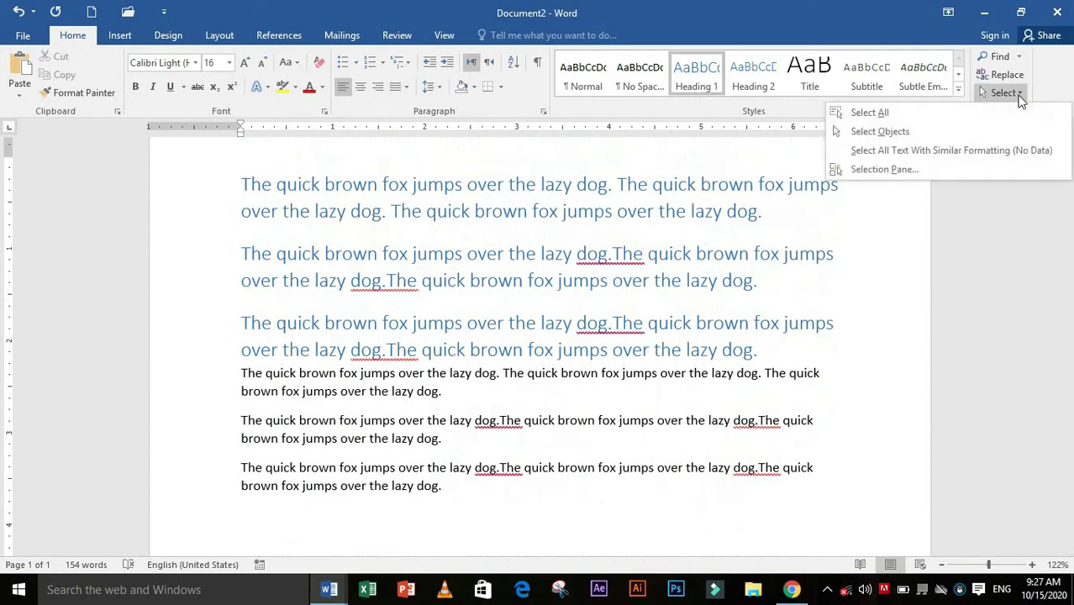
left_click(921, 150)
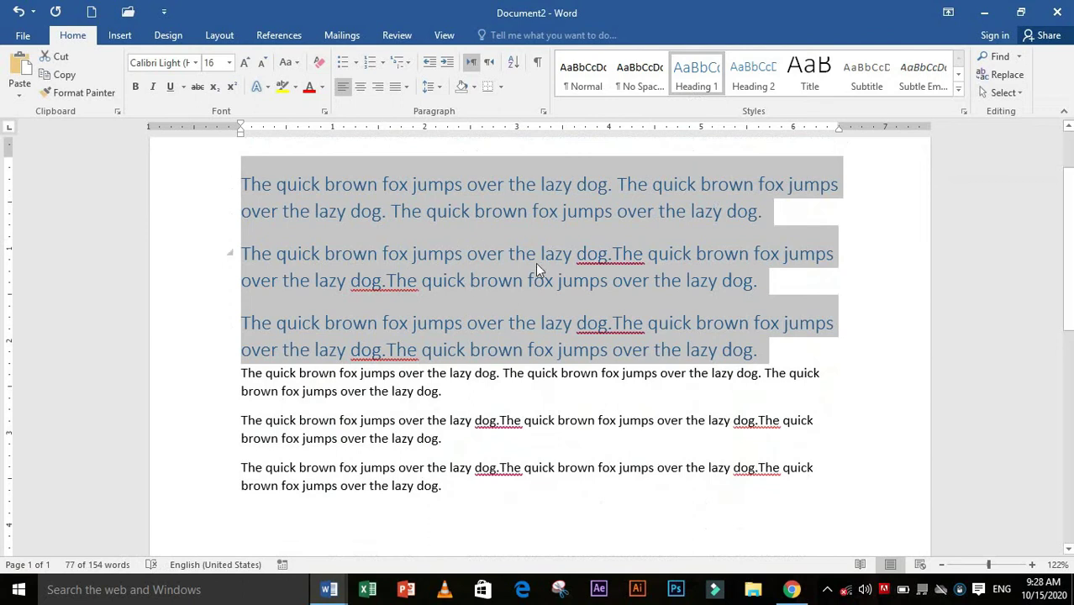
left_click(470, 281)
Select all body-text paragraphs sharing the Normal formatting via Select Text with Similar Formatting
left_click(357, 418)
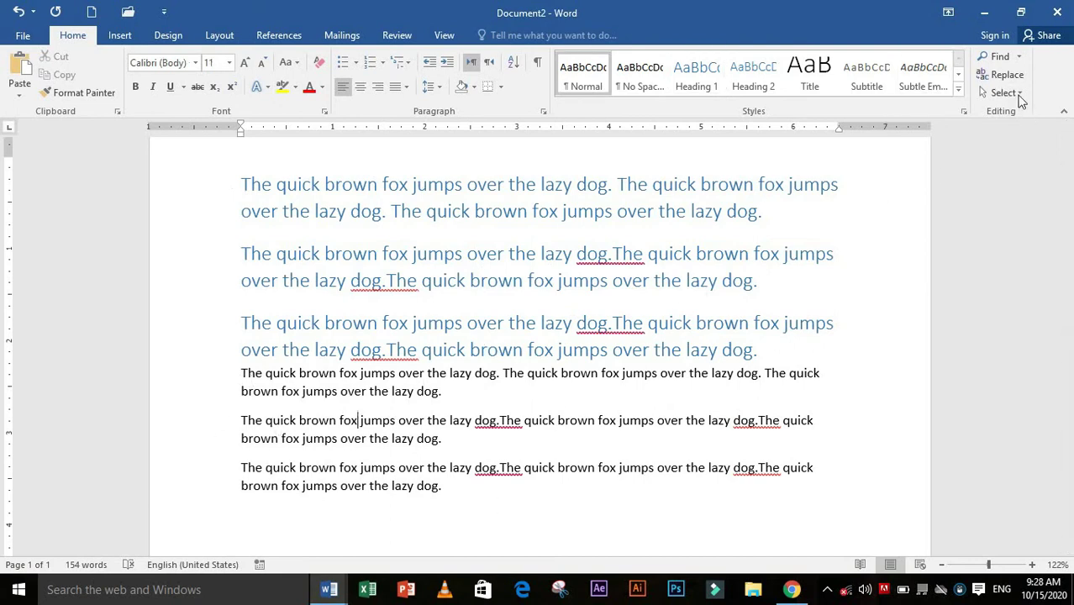
left_click(1005, 92)
left_click(956, 149)
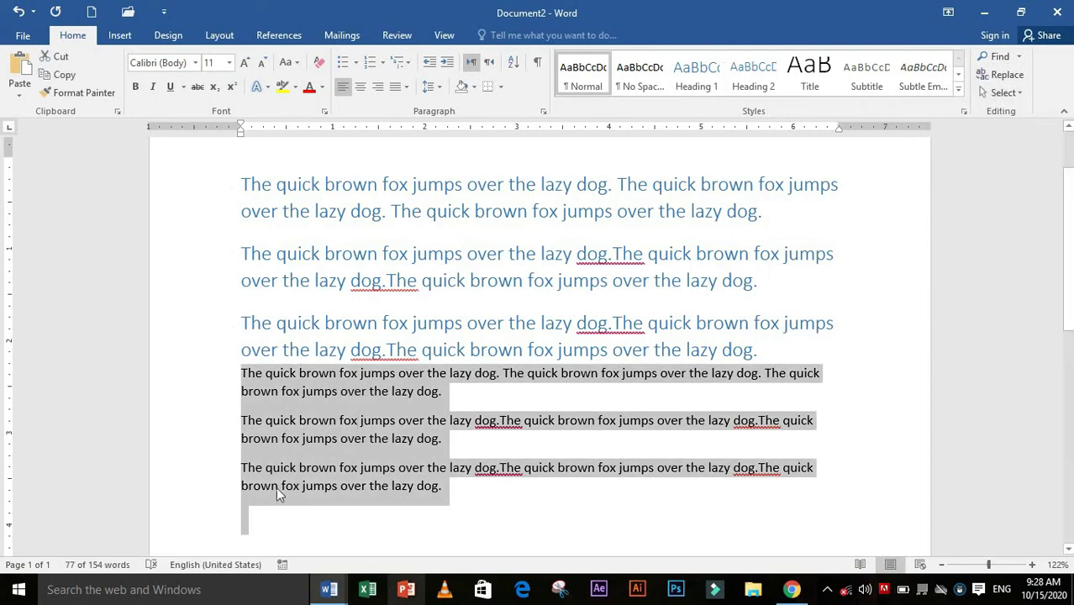
left_click(1002, 93)
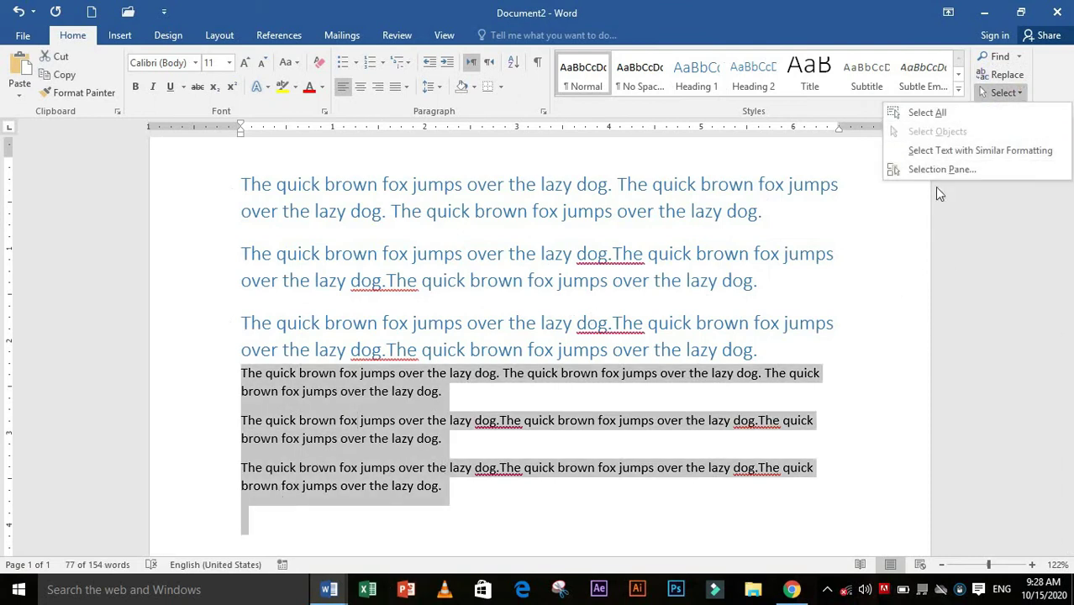
left_click(617, 521)
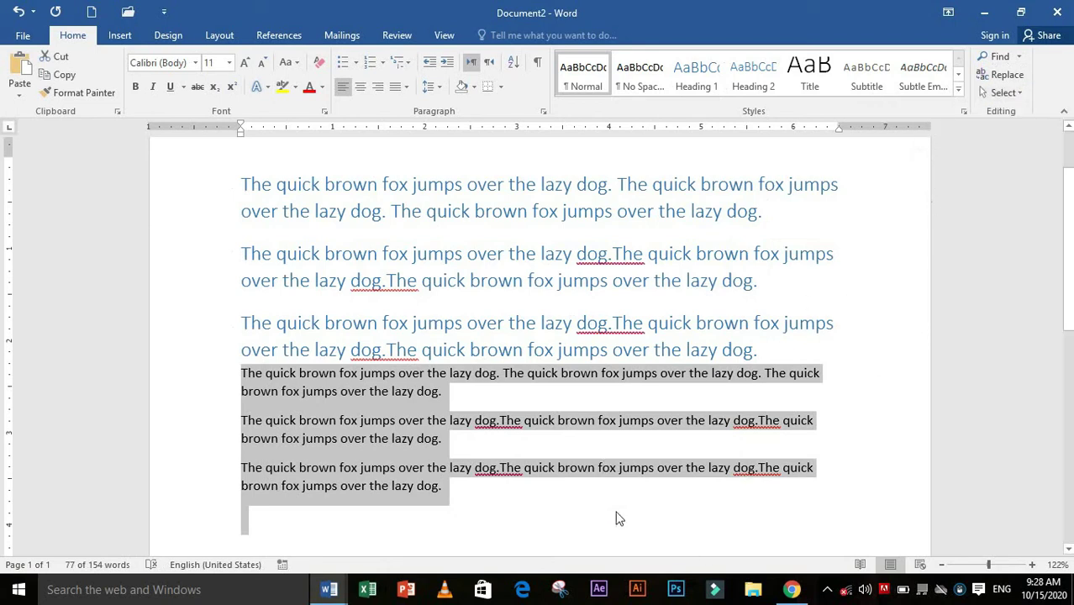
left_click(1022, 96)
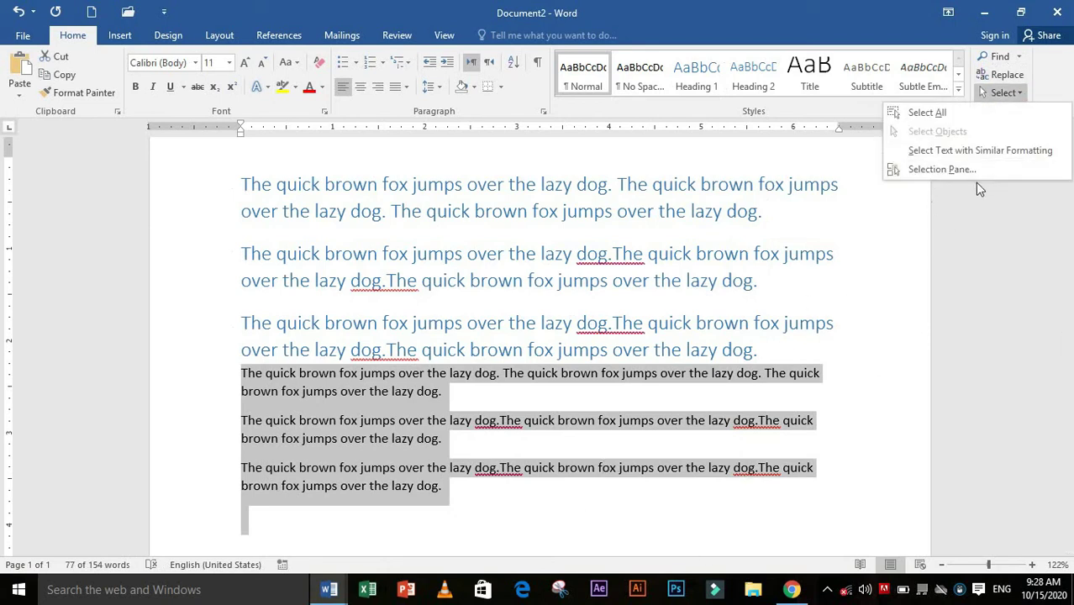
key("Escape")
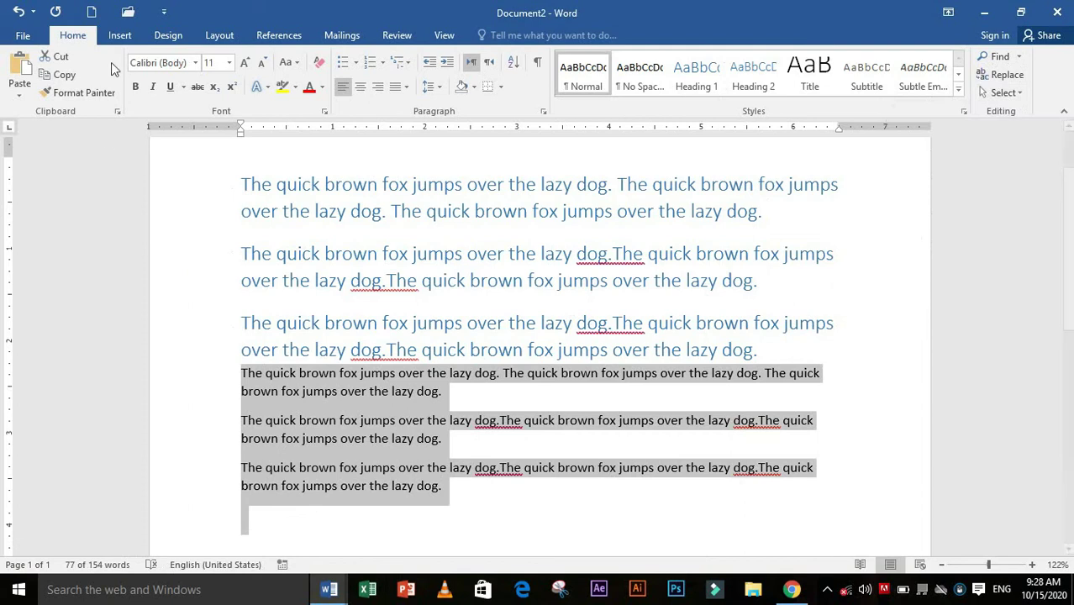
left_click(119, 36)
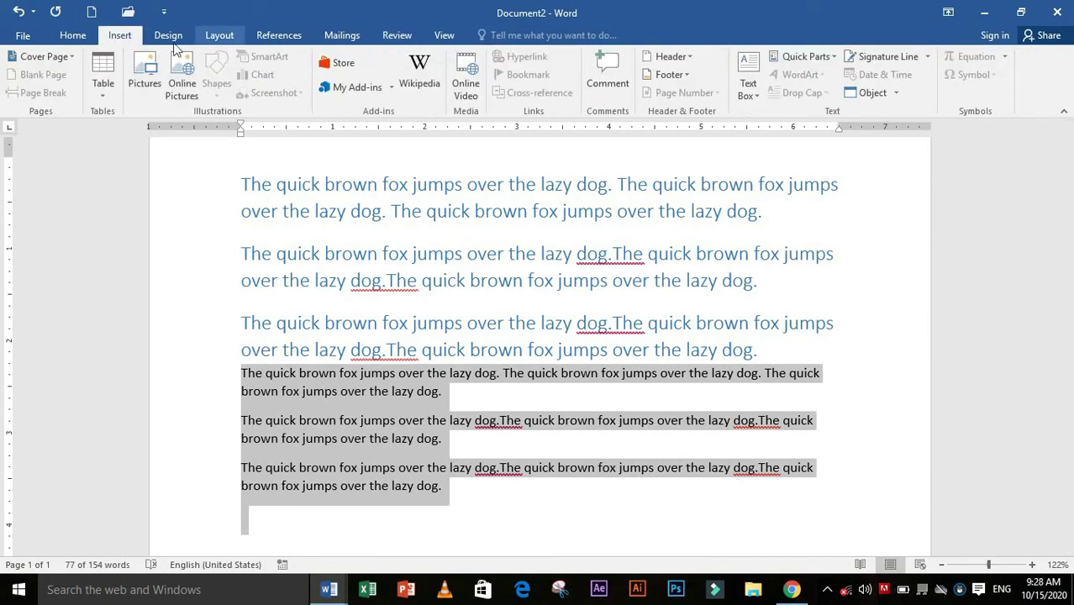
Draw a tall teardrop, a circle, a rounded rectangle and a small second teardrop over the text
left_click(271, 353)
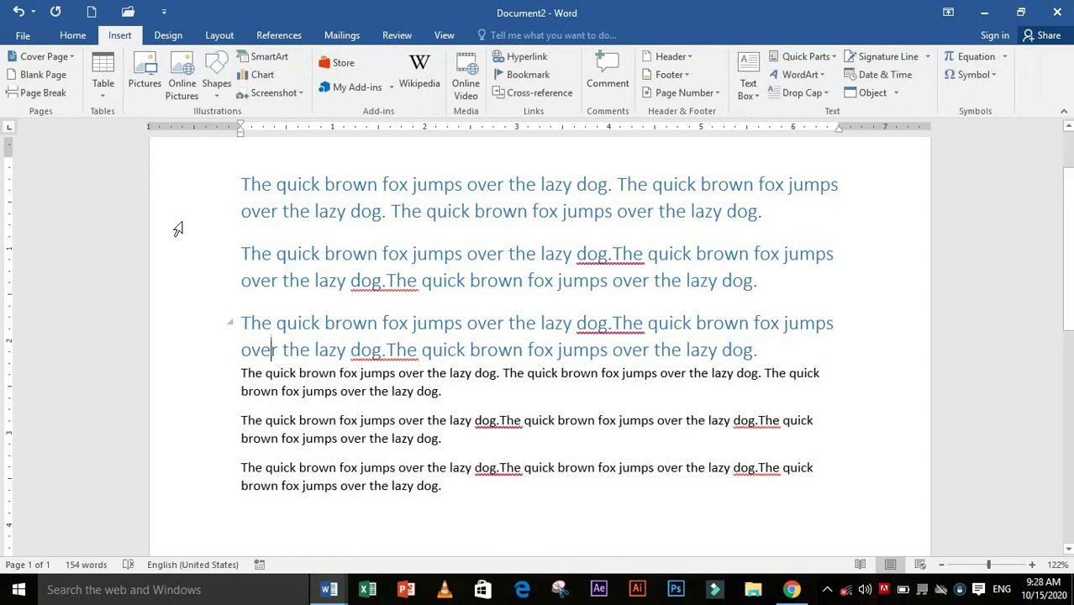
left_click(216, 82)
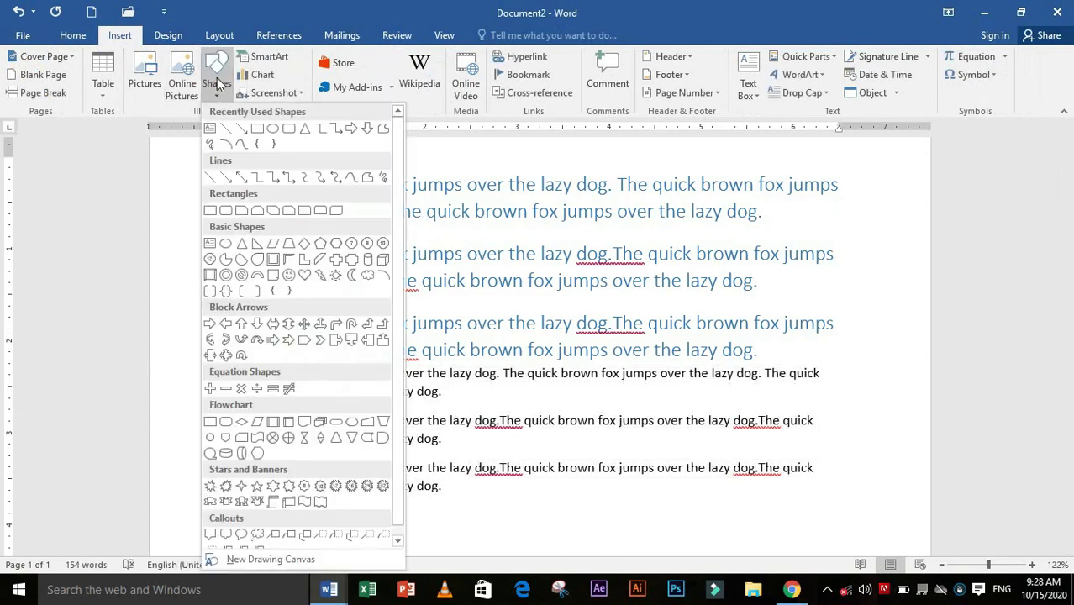
left_click(257, 259)
left_click_drag(491, 250, 523, 327)
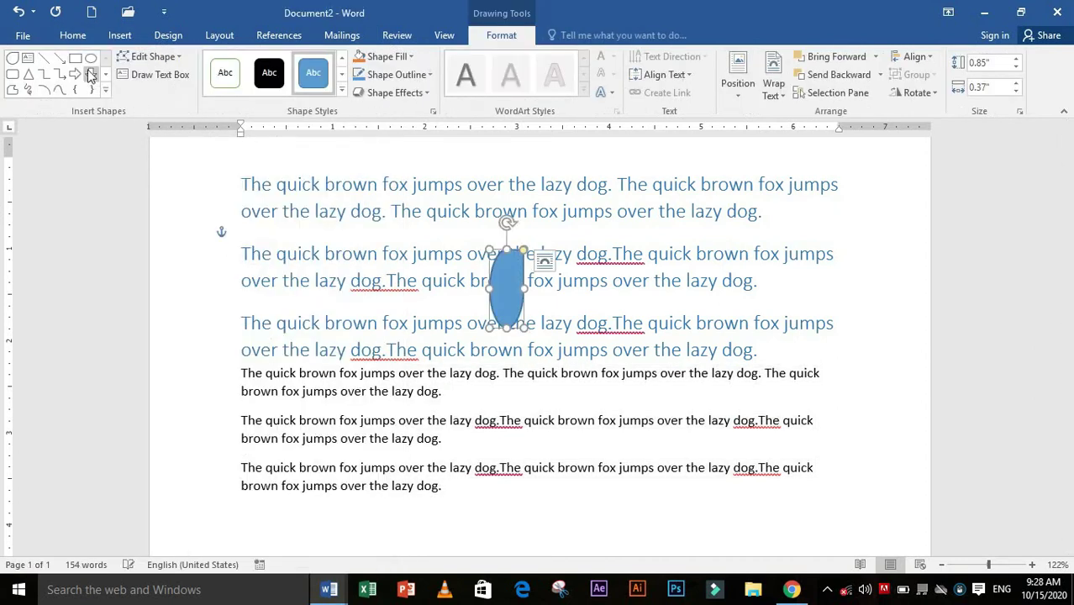
left_click(91, 57)
left_click_drag(447, 311, 448, 312)
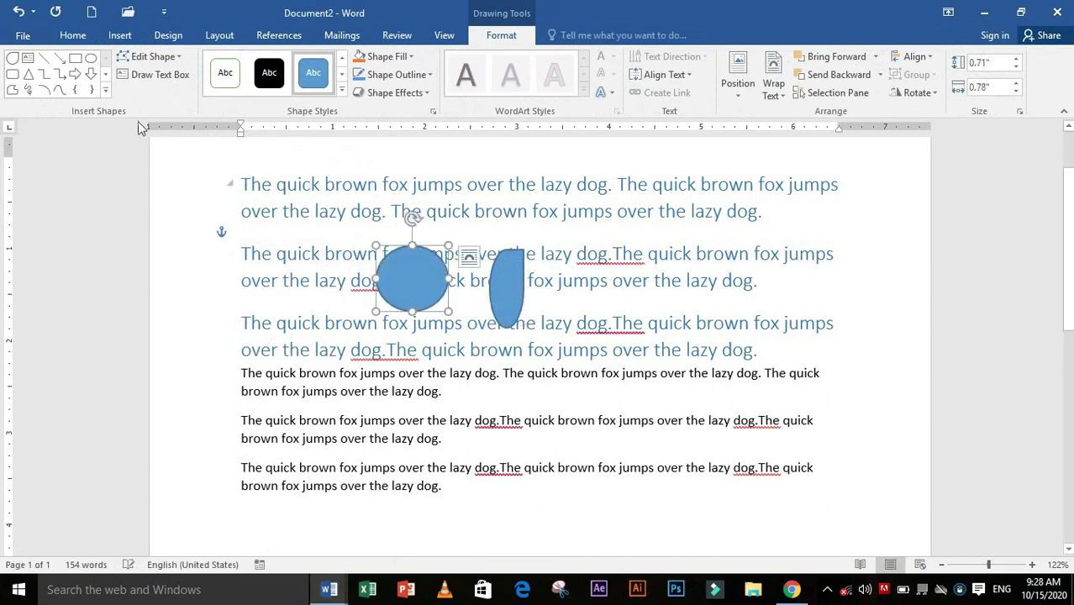
left_click(13, 74)
left_click_drag(451, 362, 539, 415)
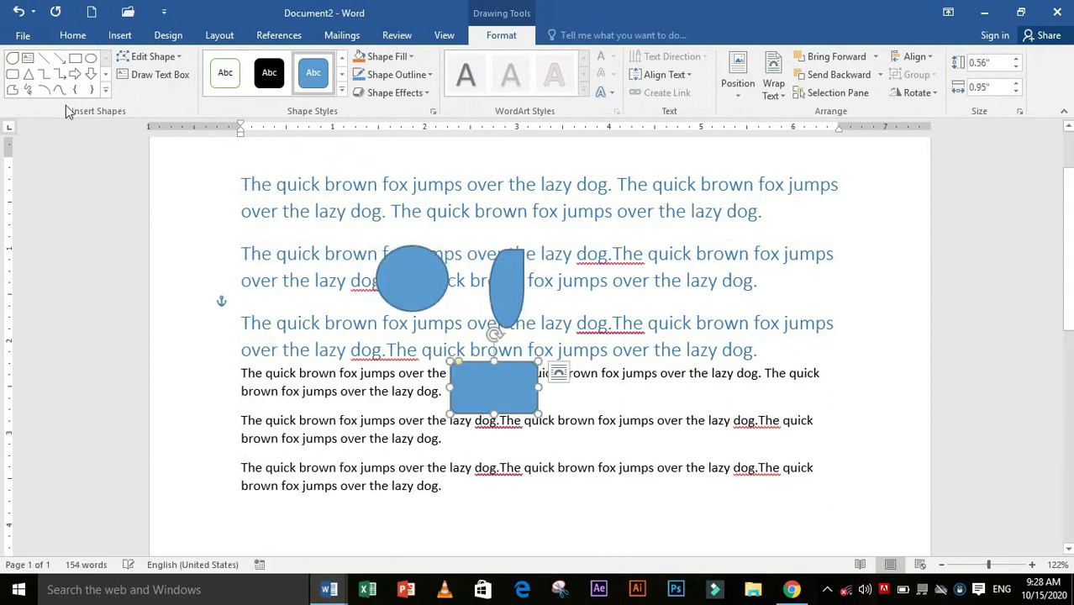
left_click(102, 94)
left_click_drag(460, 198, 499, 250)
Style the small teardrop black, the circle yellow and the rectangle orange
left_click(269, 73)
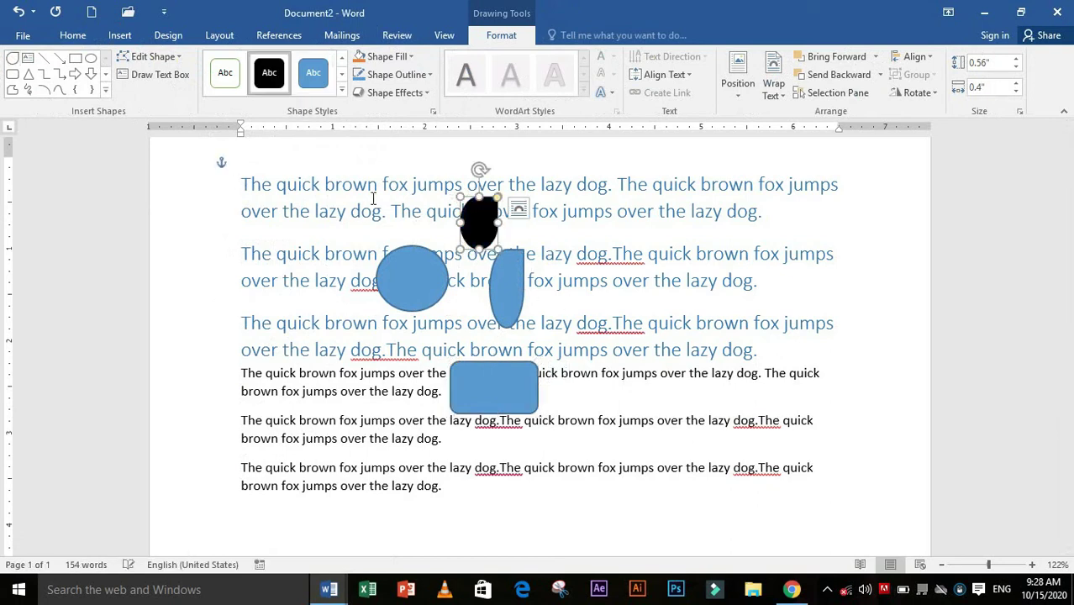
left_click(409, 284)
left_click(341, 74)
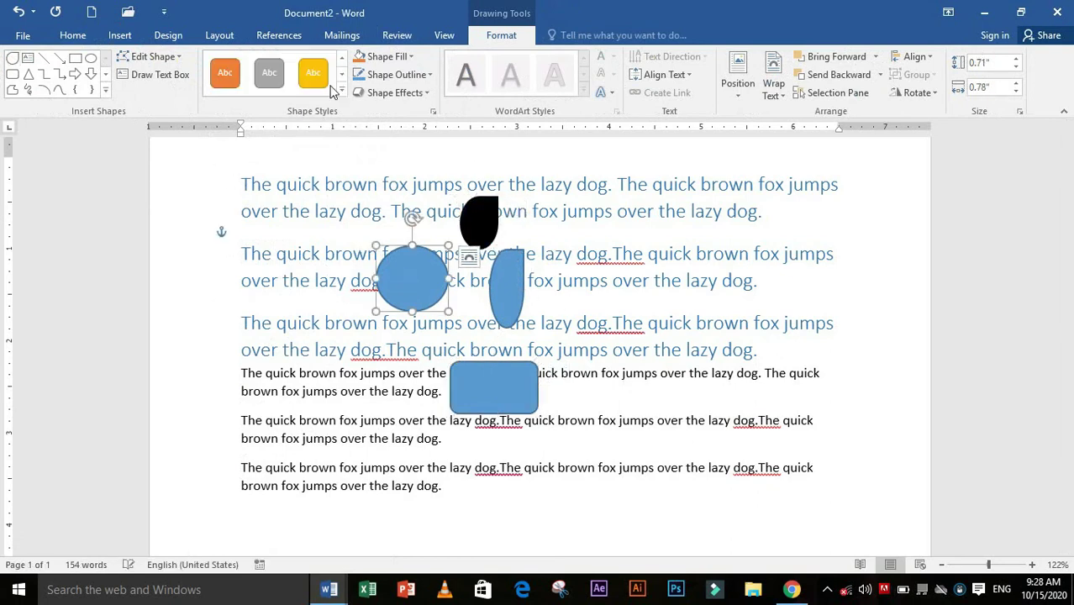
left_click(313, 72)
left_click(487, 395)
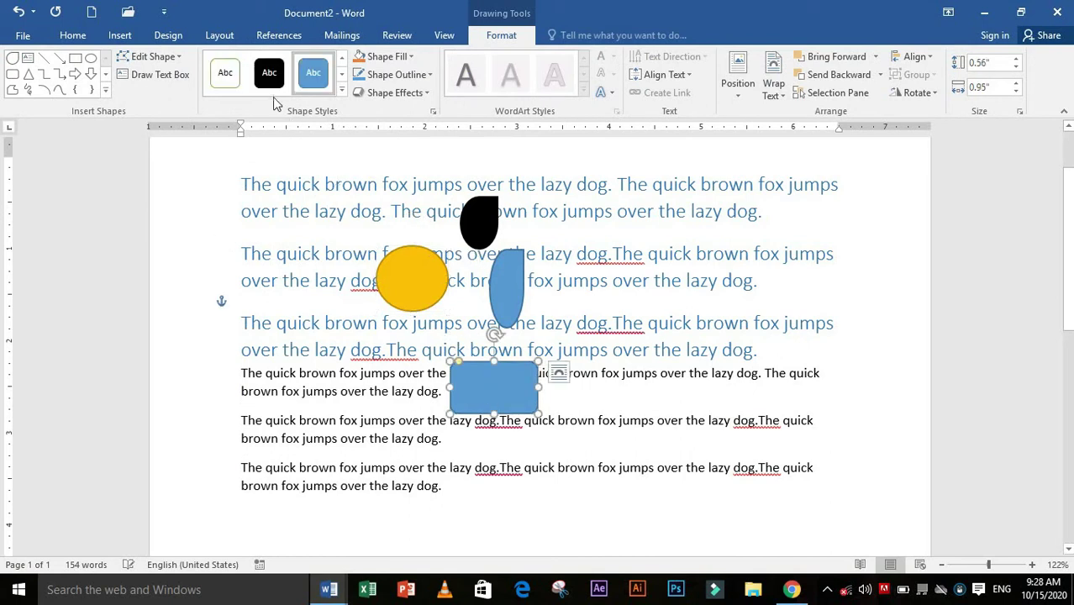
left_click(341, 91)
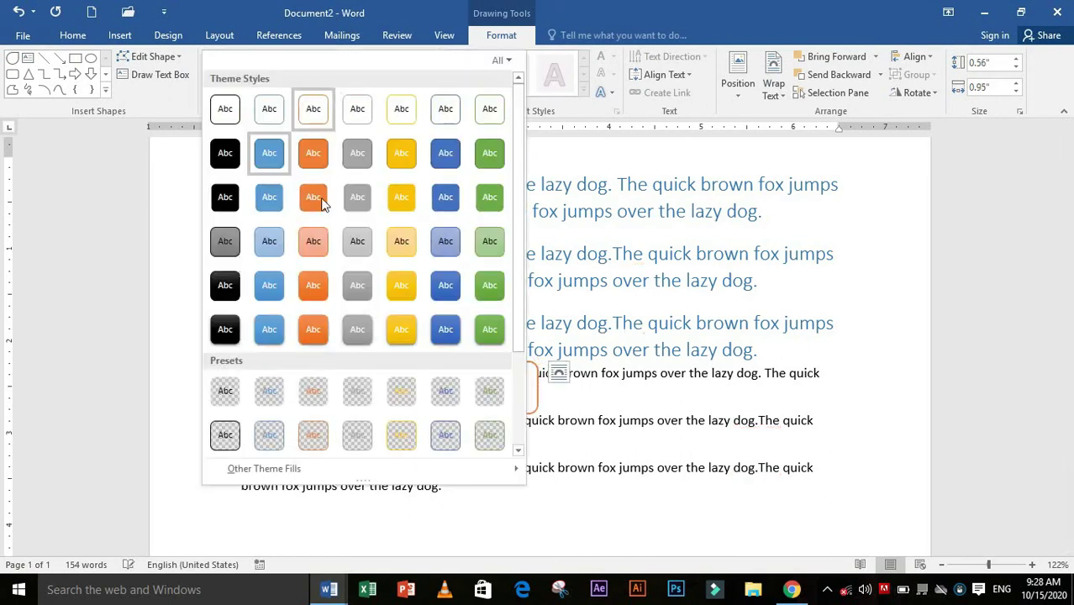
left_click(270, 329)
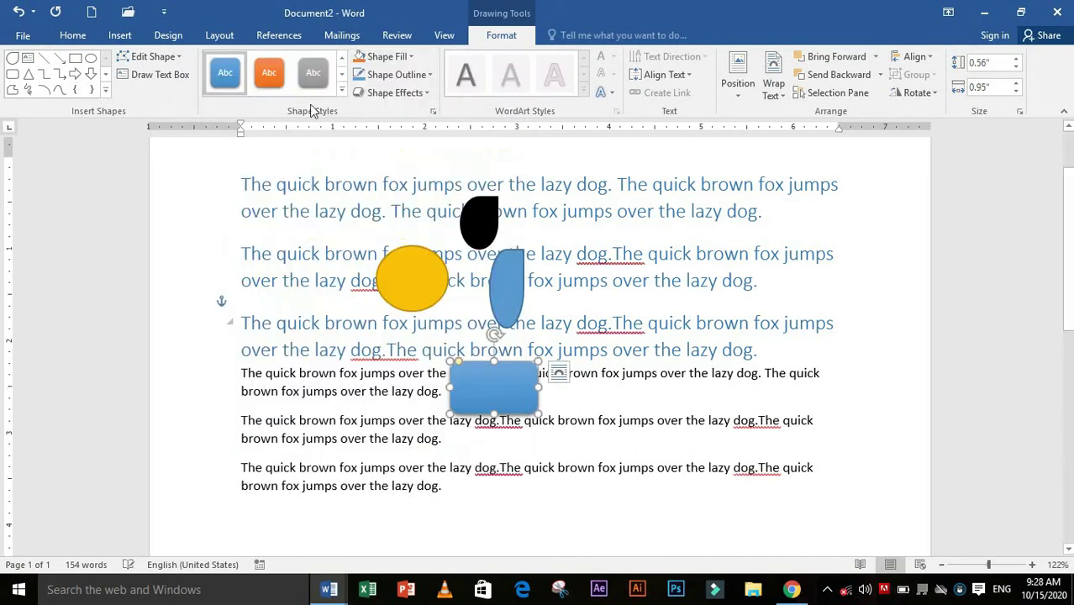
left_click(269, 74)
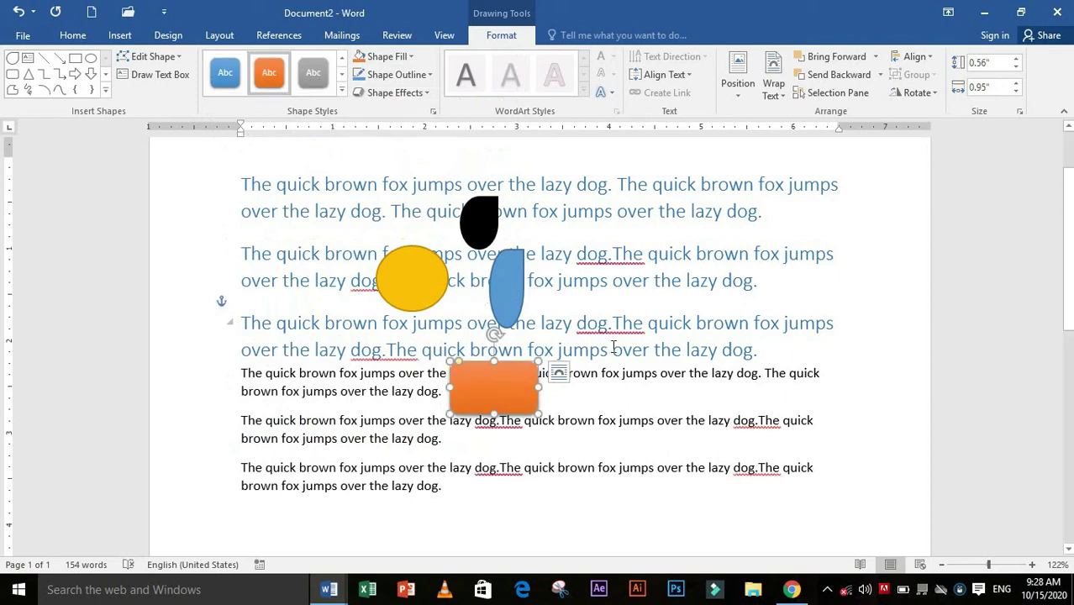
left_click(72, 35)
Open the Selection Pane and toggle Hide All and Show All on the four shapes
left_click(1002, 92)
left_click(942, 169)
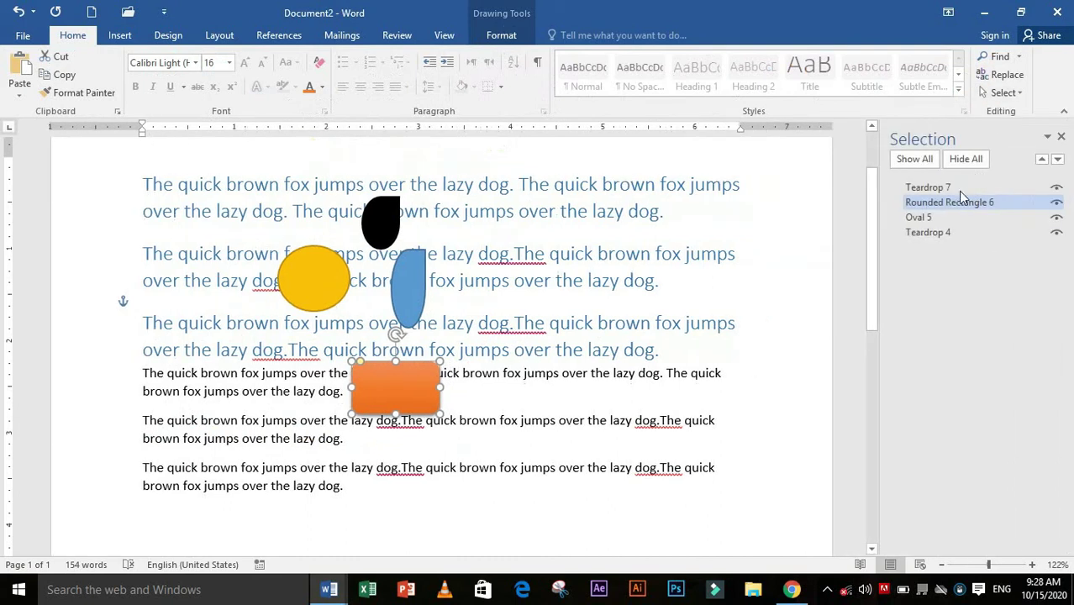
left_click(966, 159)
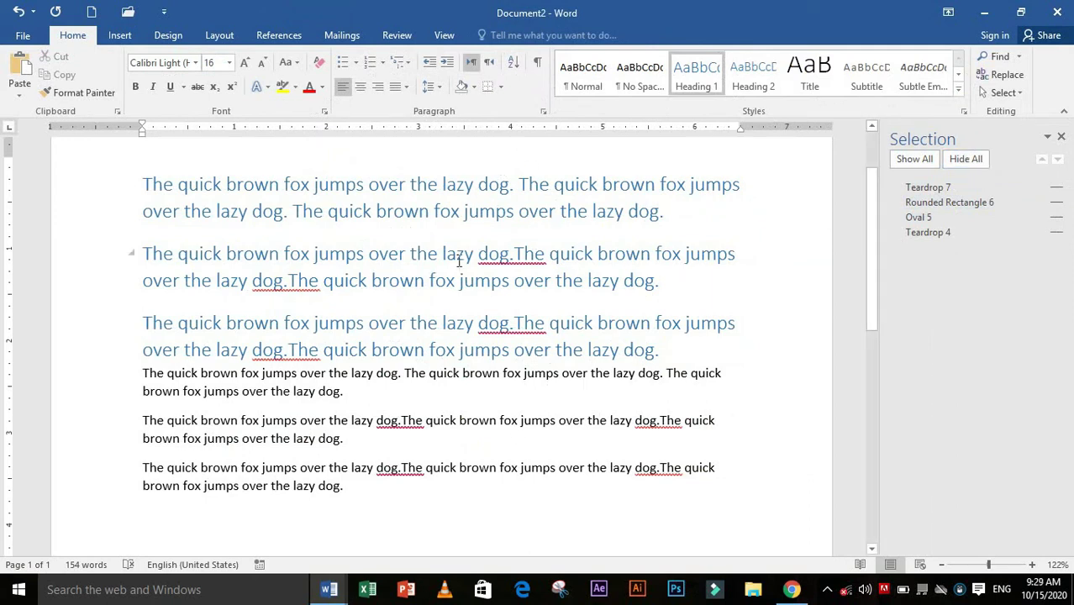
left_click(908, 162)
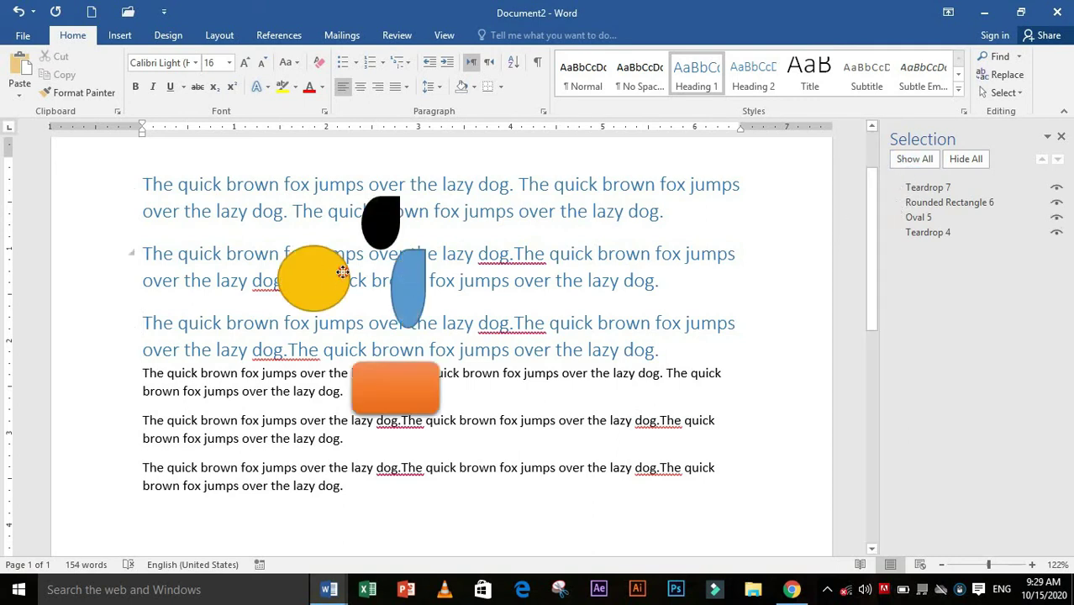
Stack the shapes with the rectangle before the black teardrop, move the circle right, and hide all
left_click_drag(329, 267, 421, 292)
left_click_drag(410, 377, 418, 326)
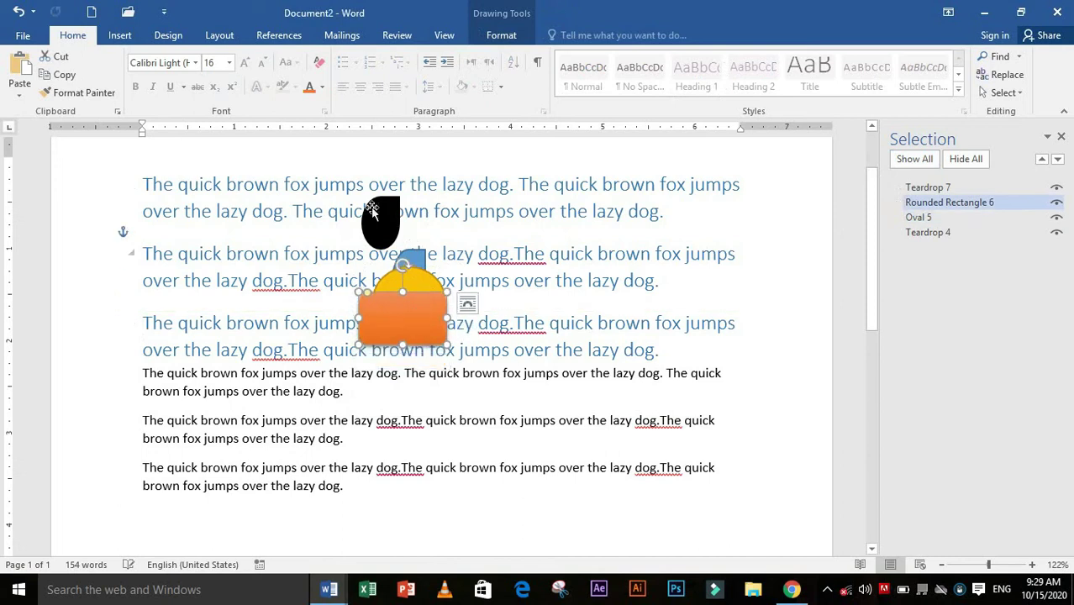
mouse_move(374, 216)
left_mouse_down()
mouse_move(409, 250)
mouse_move(402, 329)
left_mouse_up()
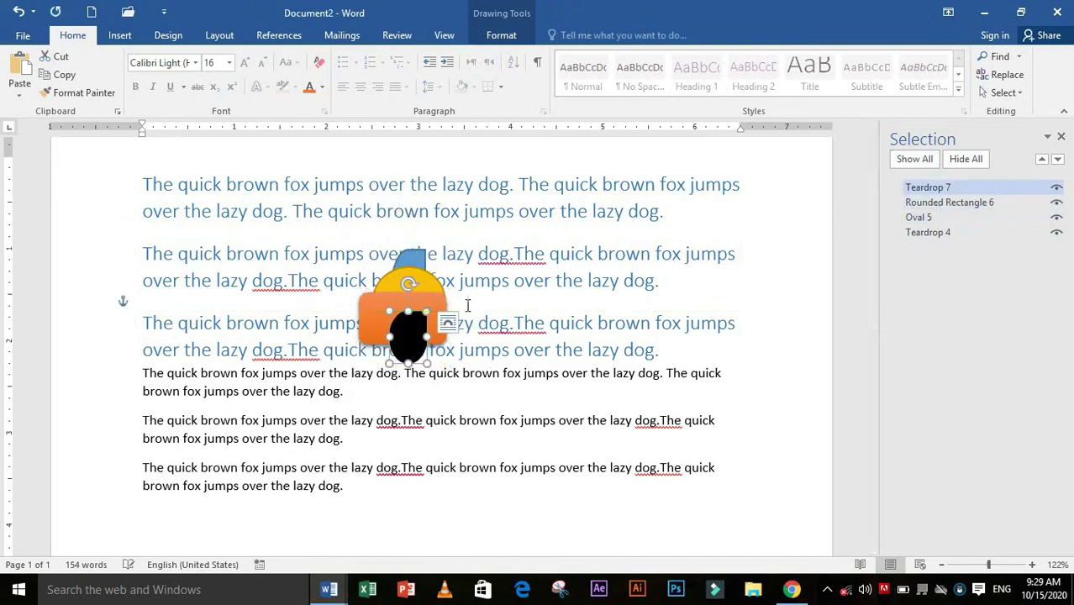
left_click_drag(946, 202, 943, 186)
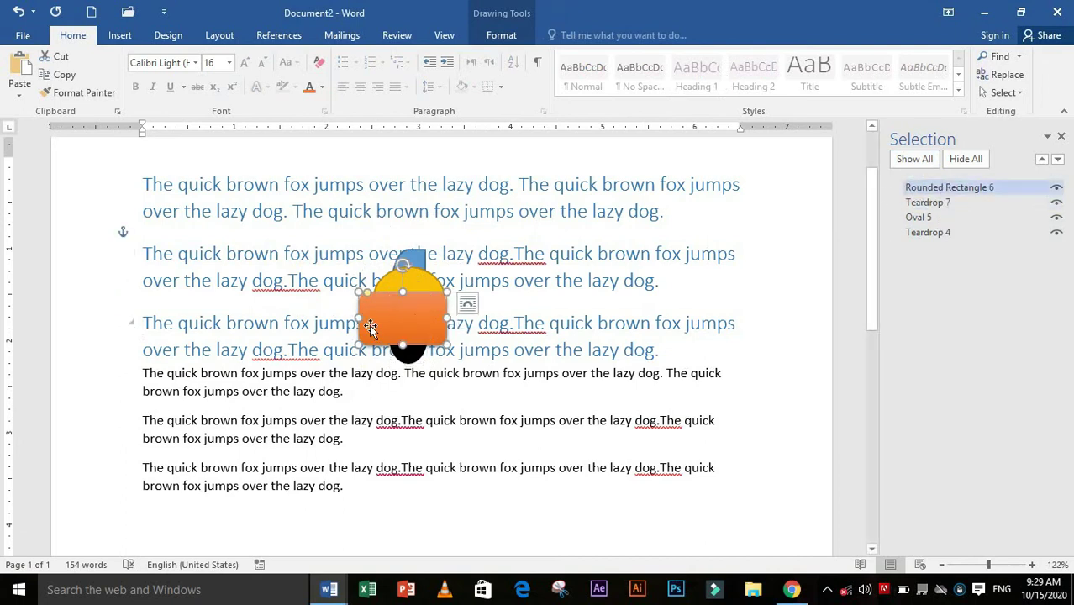
left_click_drag(382, 332, 405, 344)
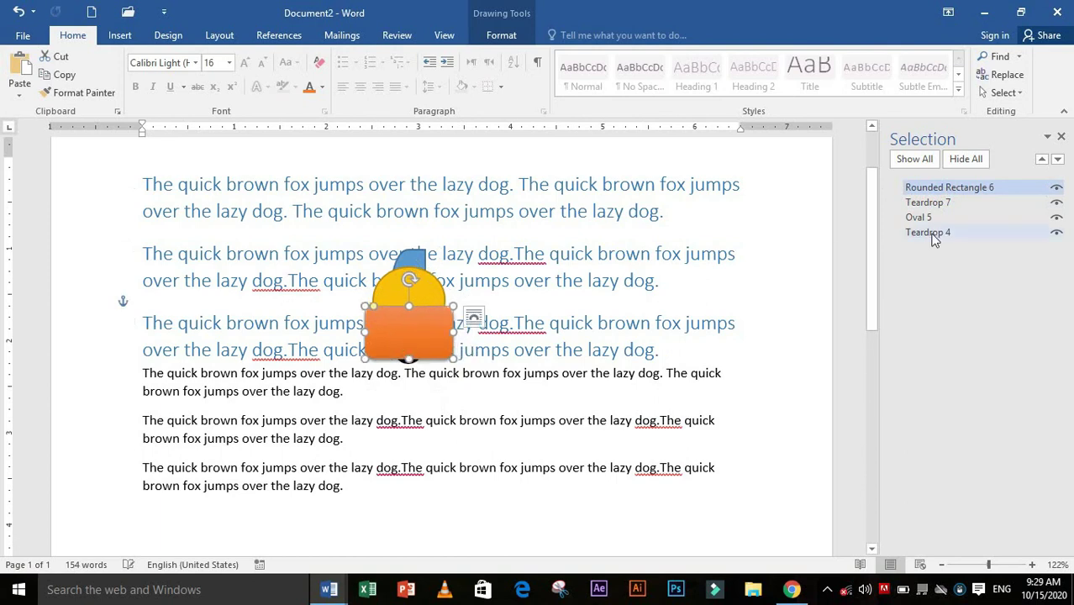
left_click_drag(923, 218, 921, 180)
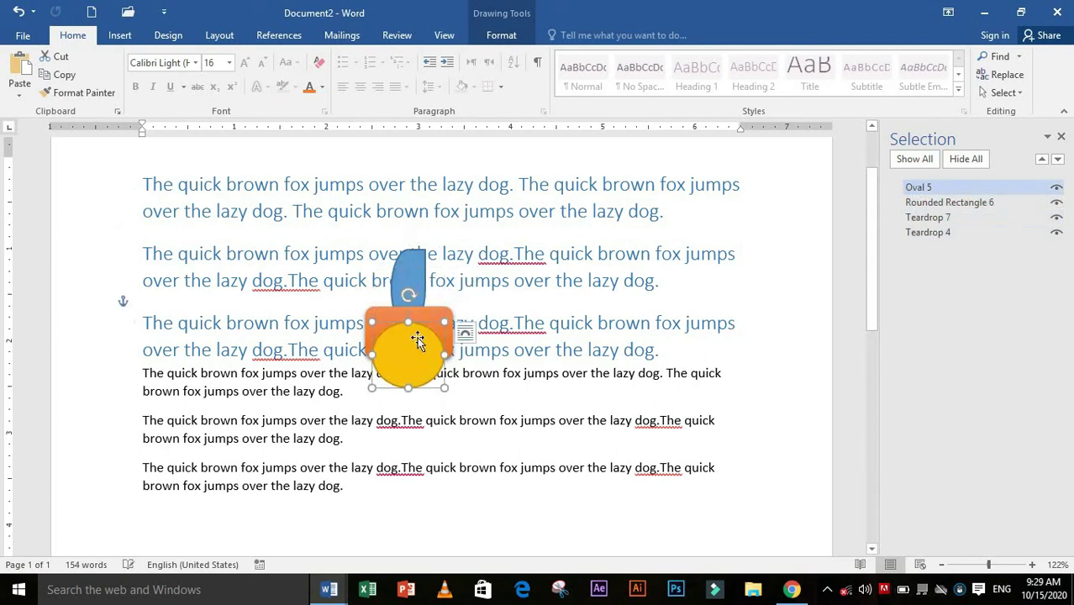
left_click_drag(423, 348, 691, 351)
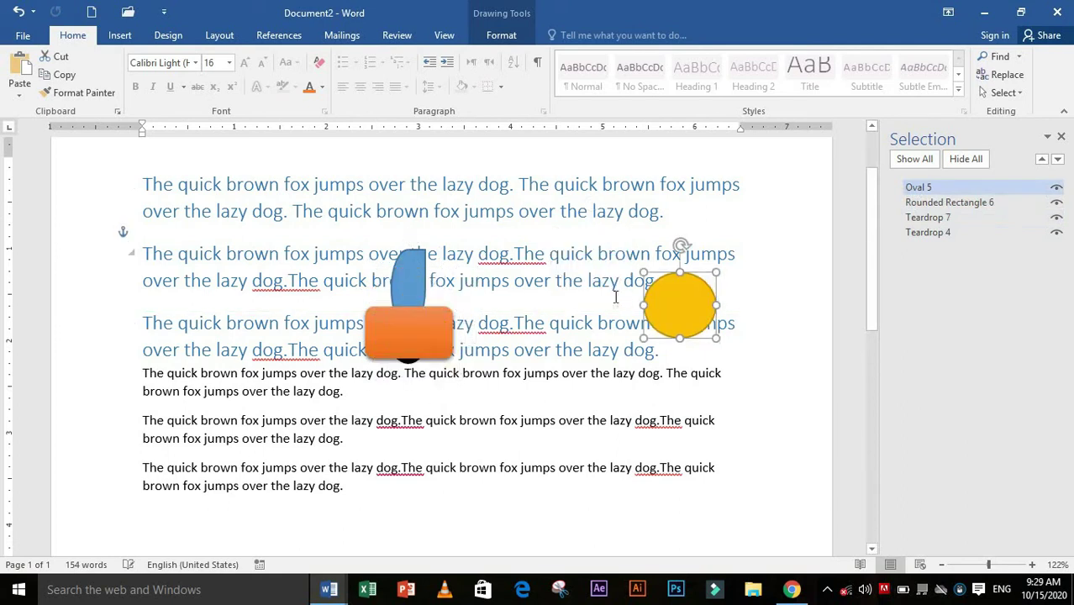
left_click(962, 159)
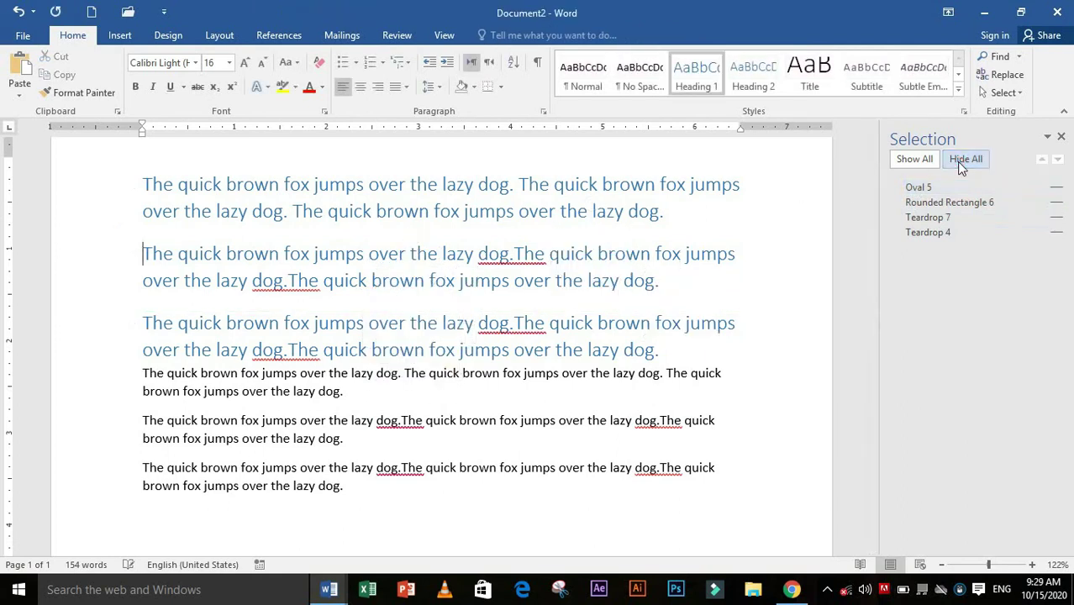
Show all shapes and preview the printed page with them visible
left_click(915, 161)
key("ctrl+p")
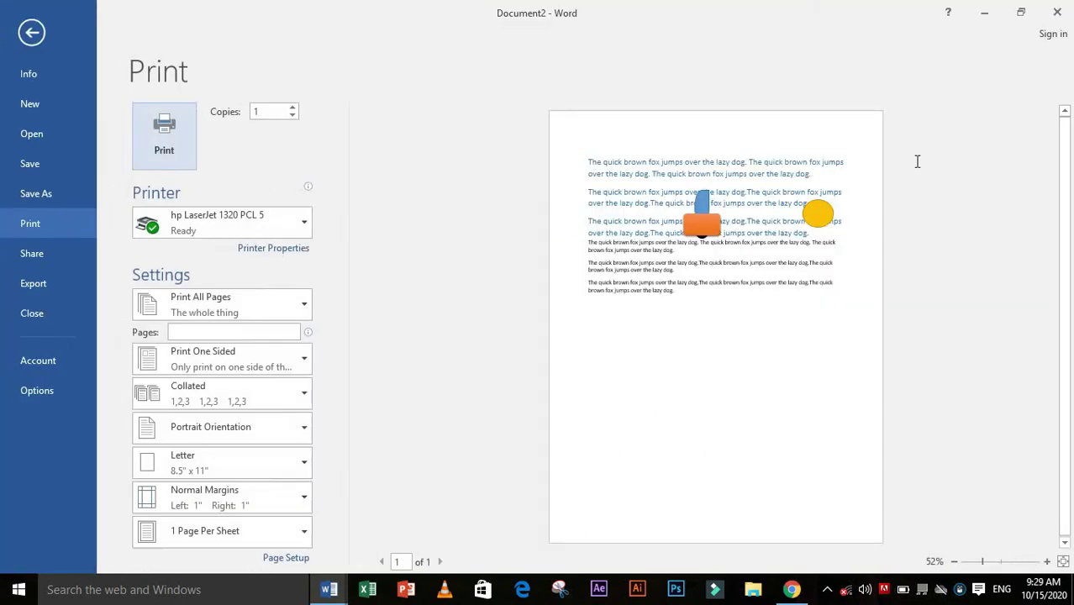
left_click(31, 31)
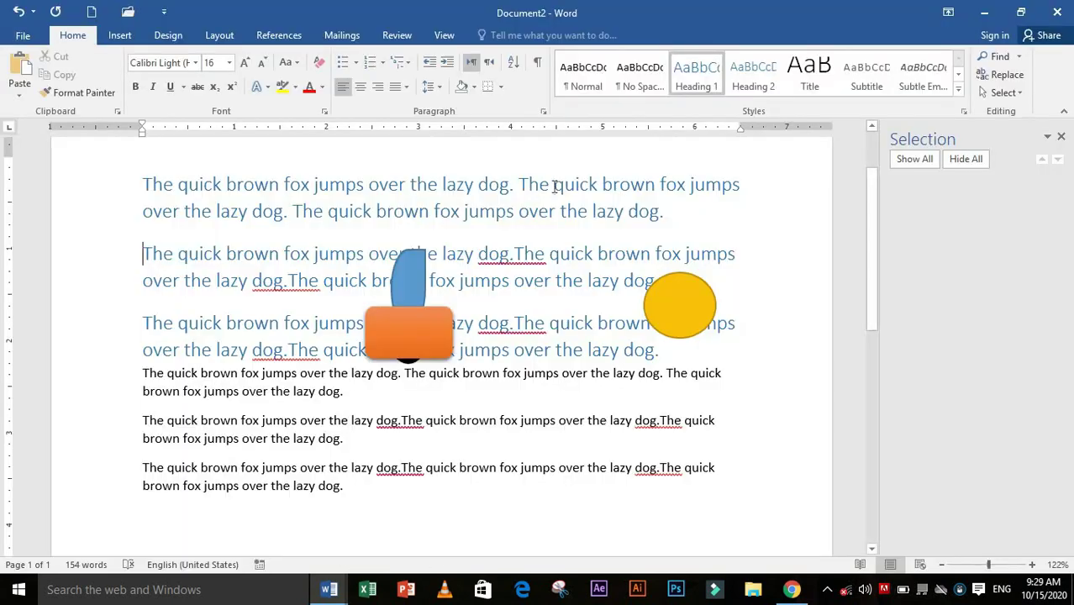
Hide all shapes, preview the printout without them, and start a new blank document
left_click(959, 162)
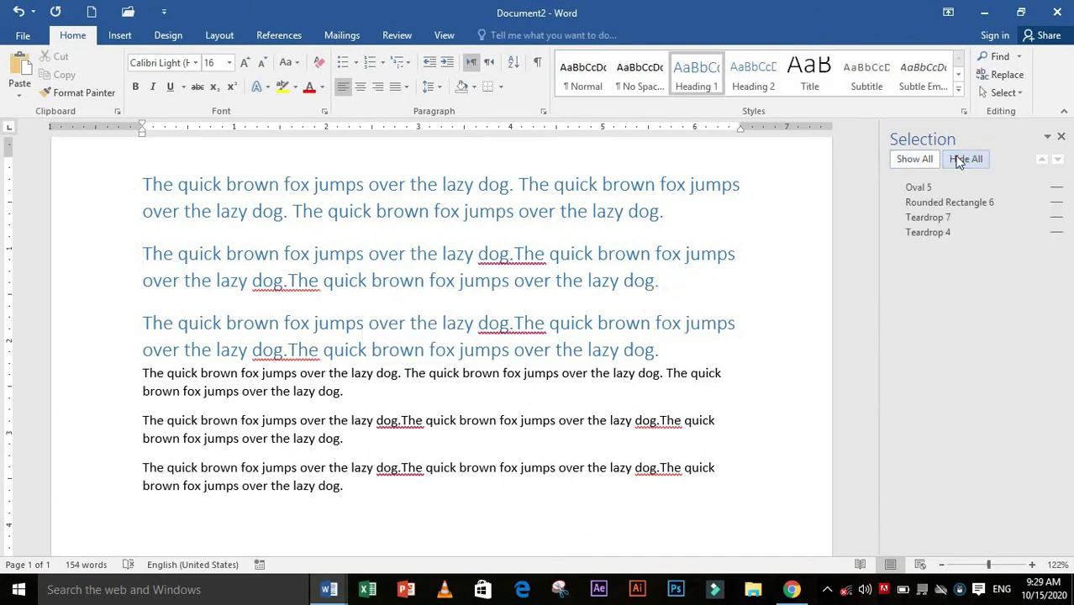
key("ctrl+p")
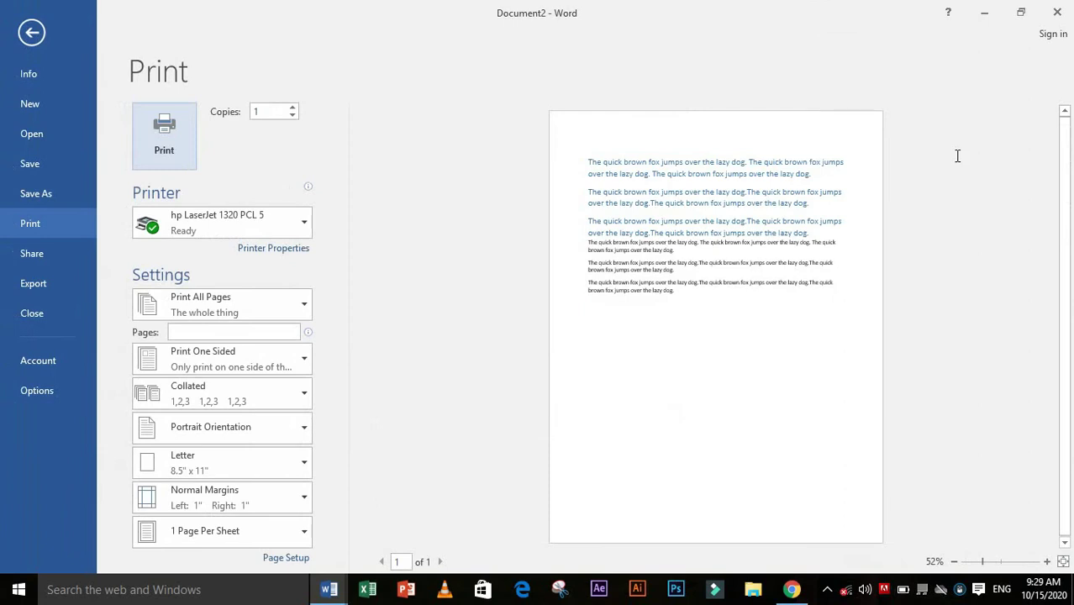
left_click(31, 31)
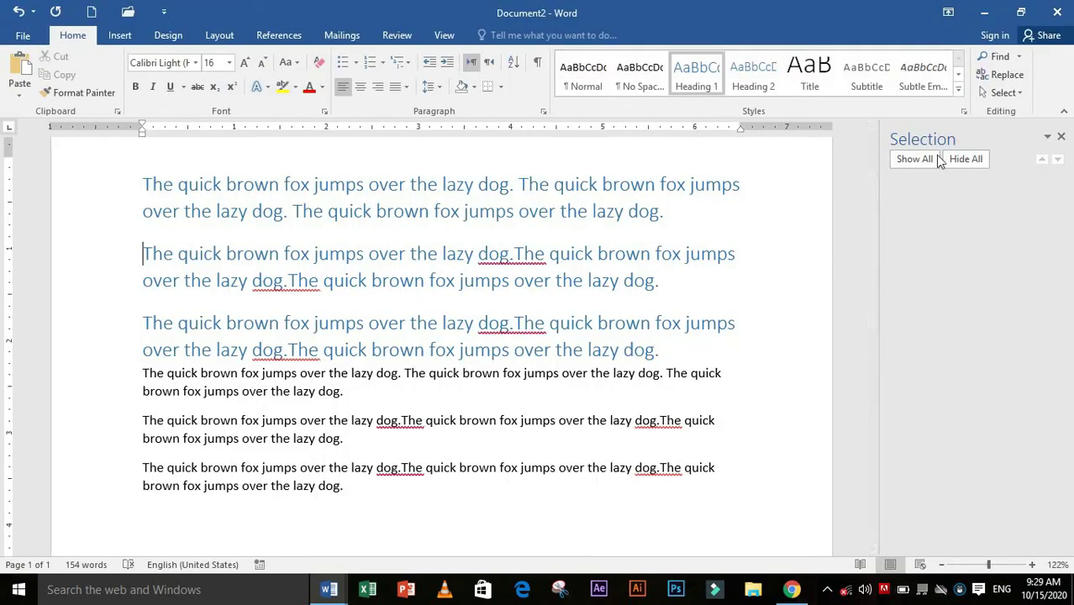
left_click(931, 162)
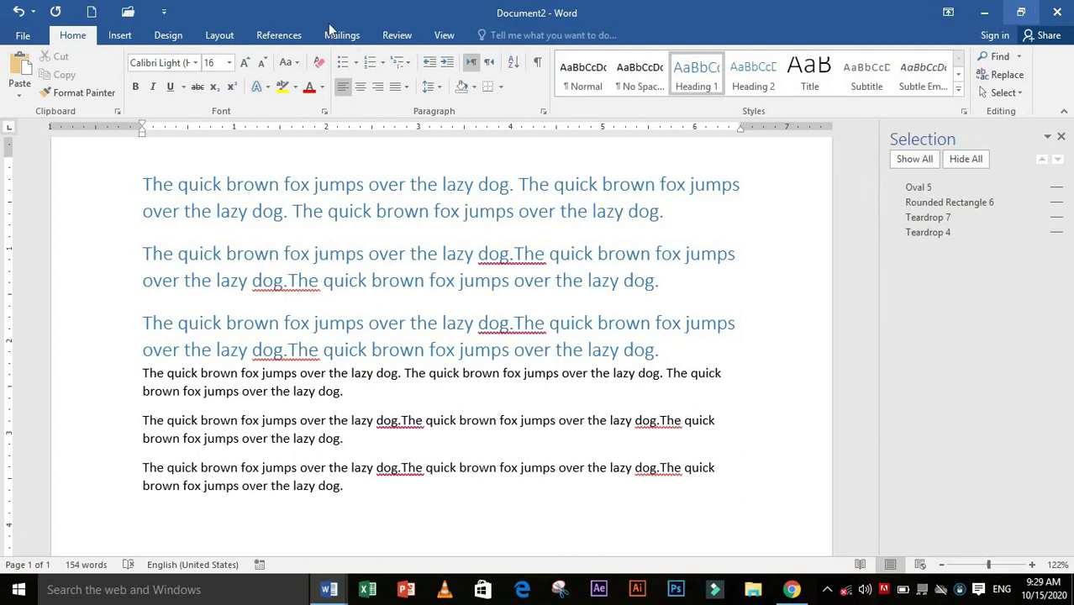
left_click(91, 12)
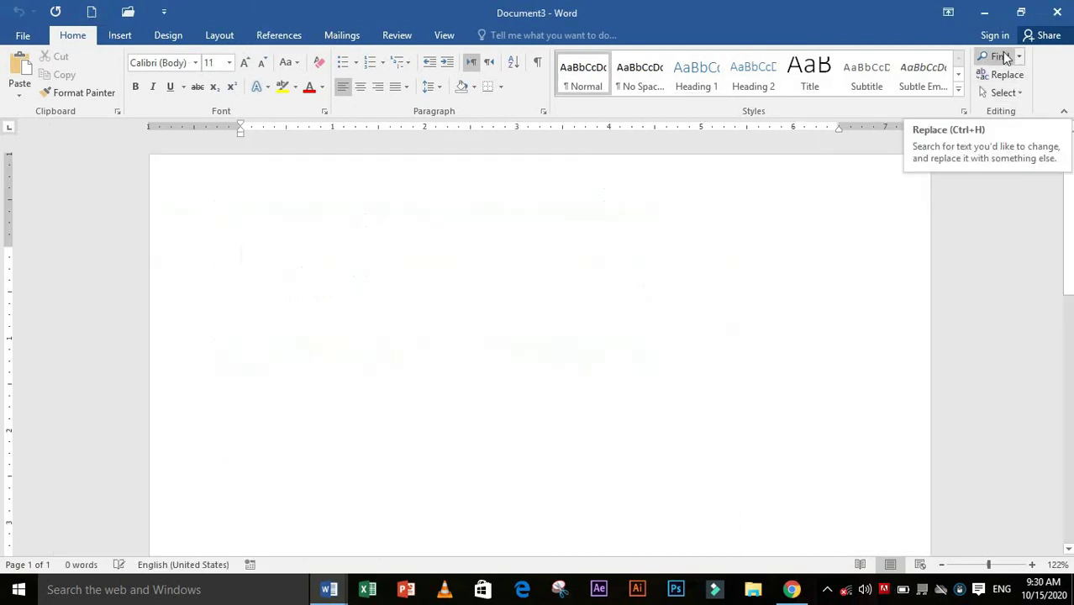
Open the Navigation pane search from Find, then close it
left_click(1020, 57)
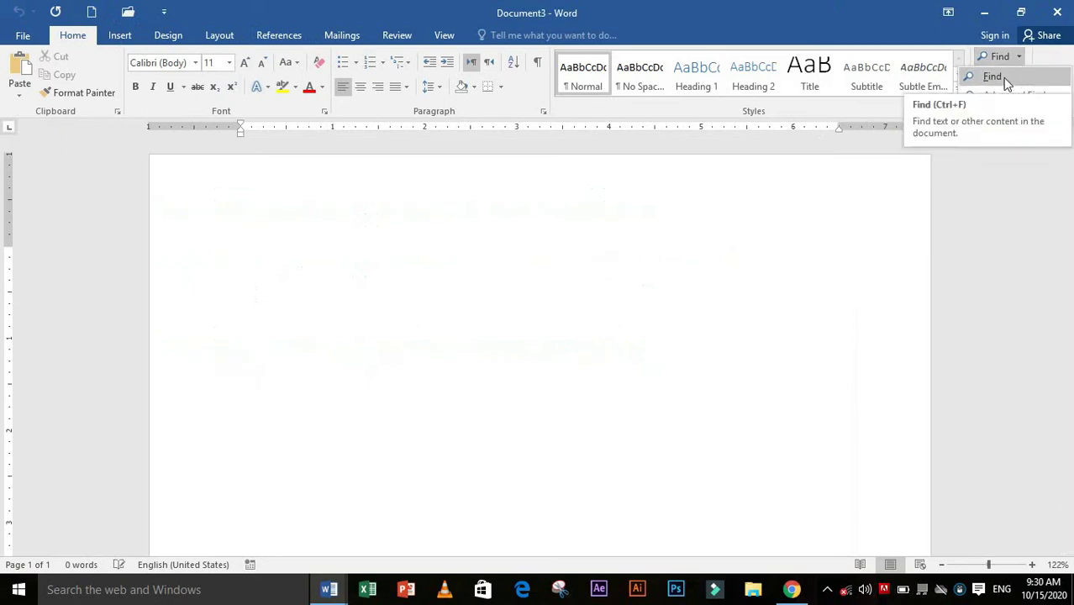
left_click(1003, 77)
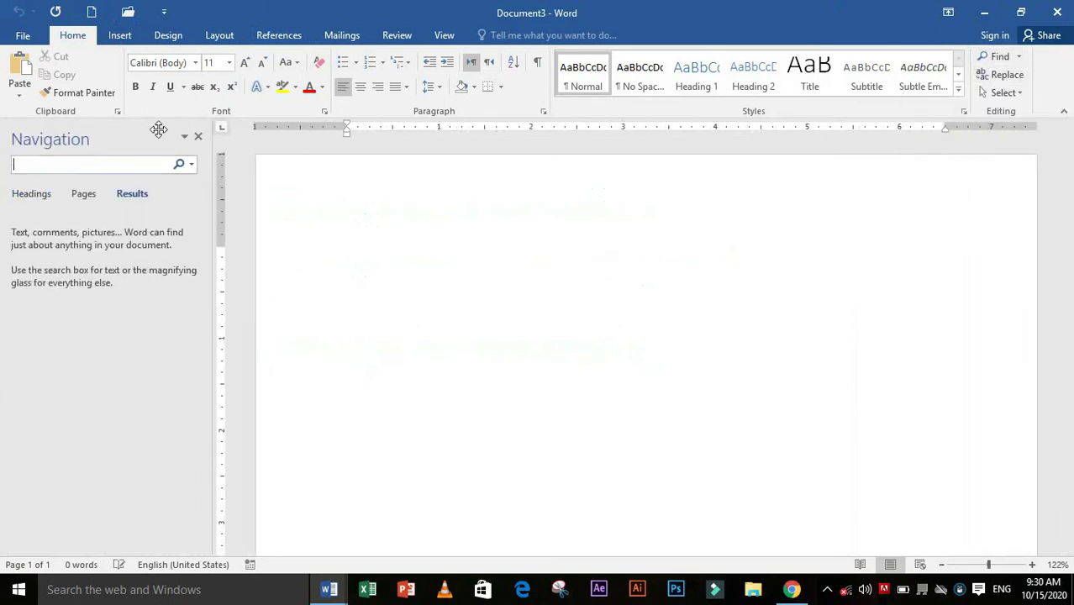
left_click(198, 136)
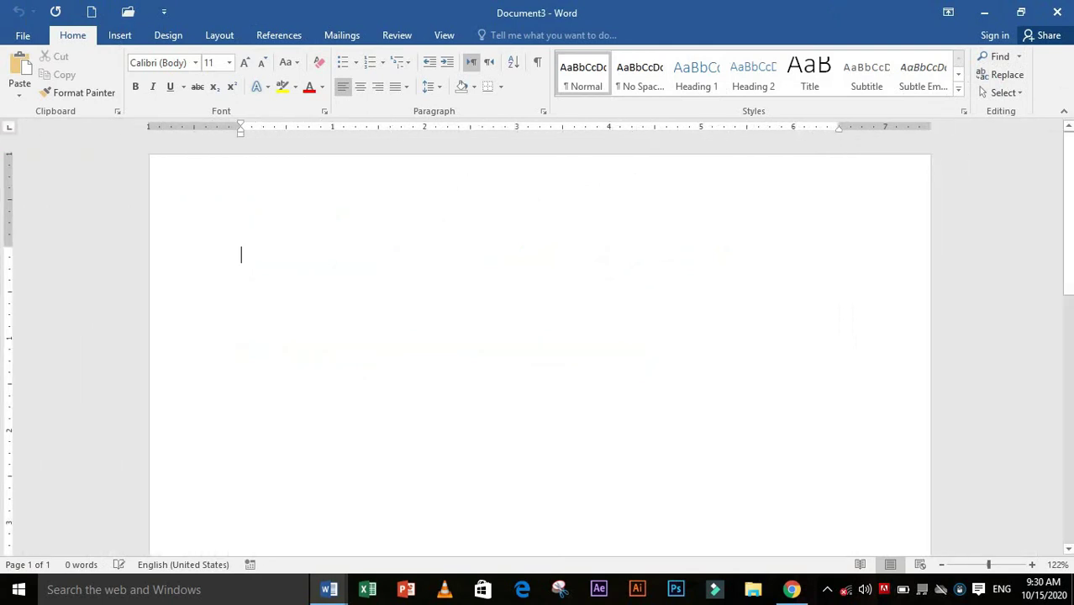
left_click(247, 257)
Generate three quick-brown-fox sample paragraphs with the rand formula and open Find and Replace
type("=rand.")
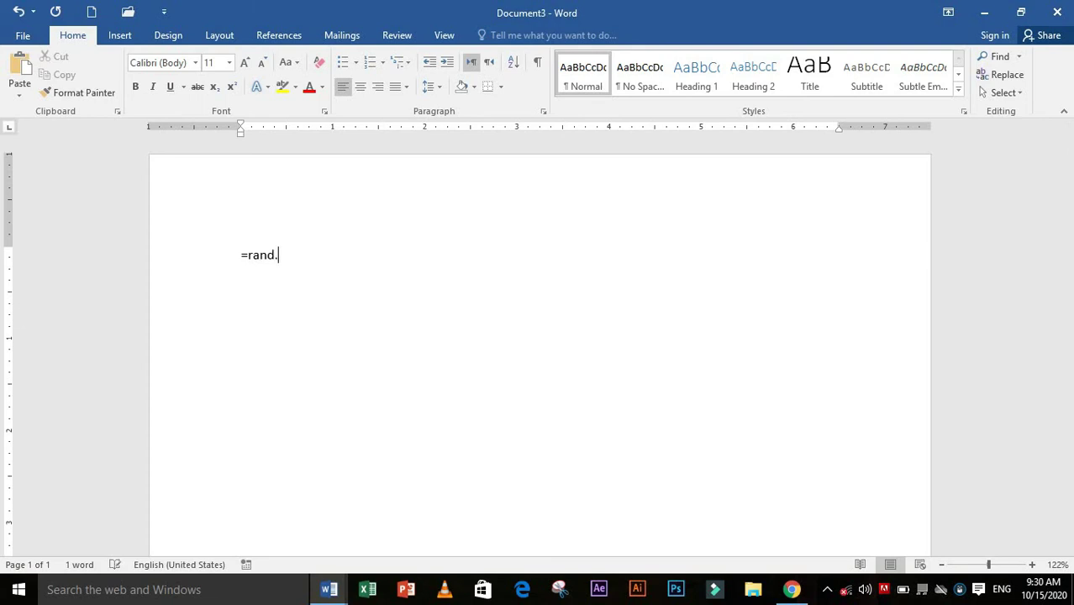
type("ld()")
key("Return")
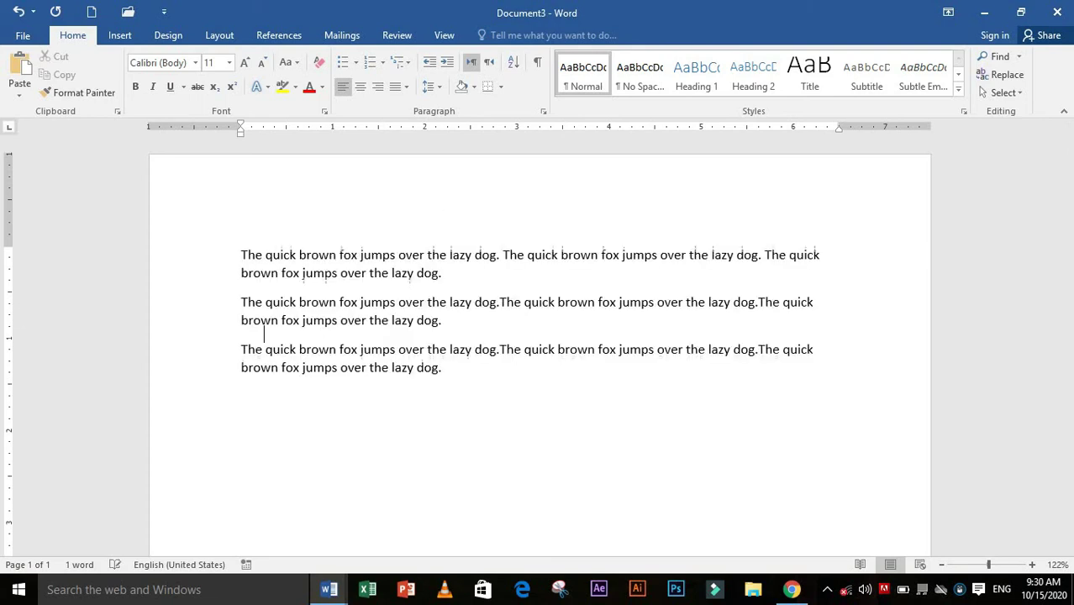
key("ctrl+h")
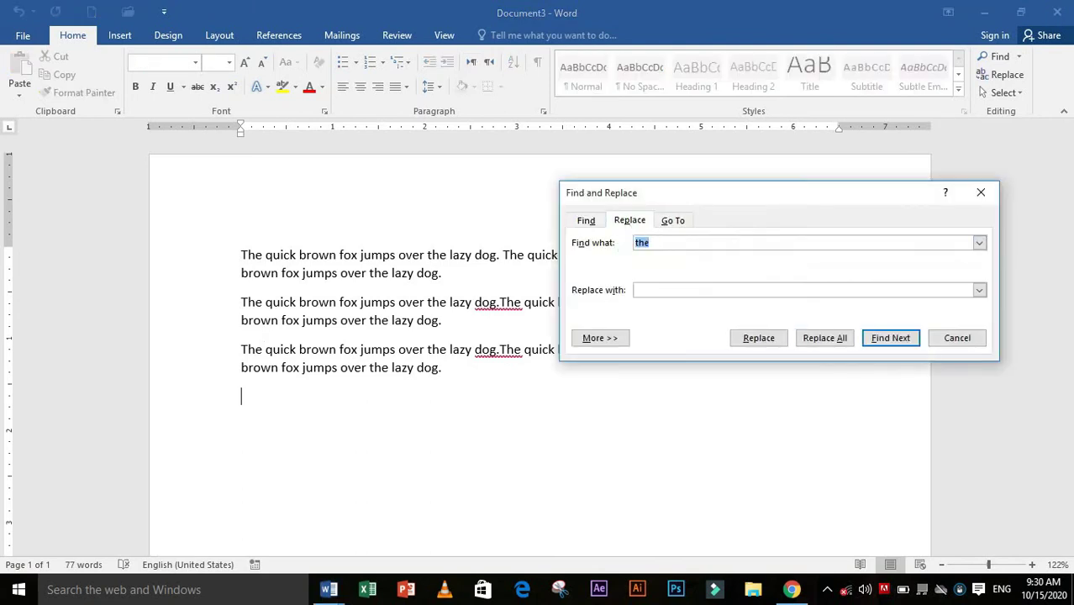
Step through each 'the' match with Find Next, acknowledge the finished message, and close Find and Replace
left_click(647, 243)
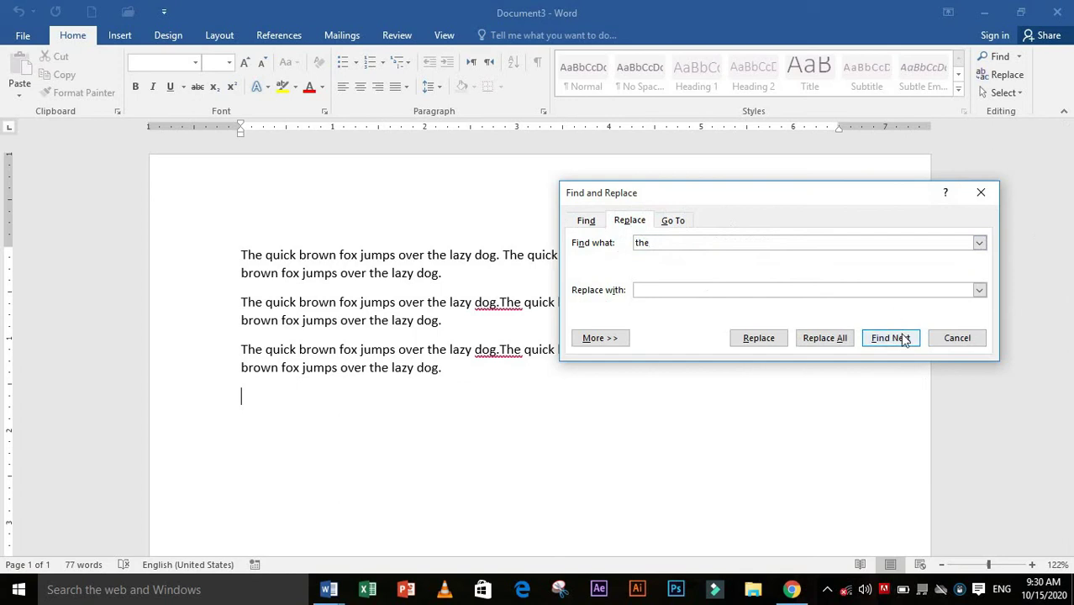
left_click(905, 339)
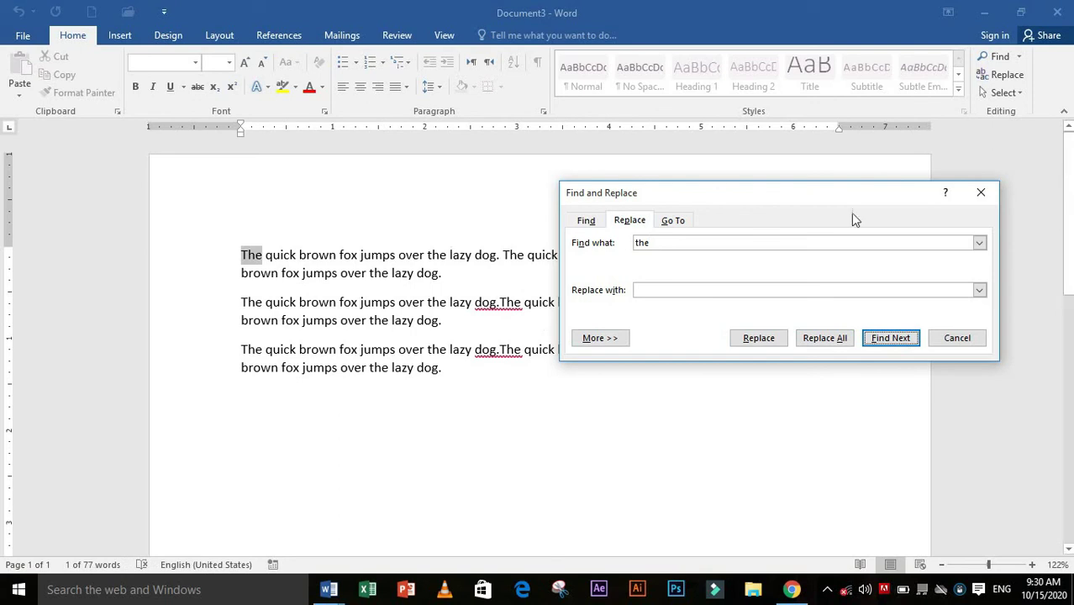
mouse_move(714, 193)
left_mouse_down()
mouse_move(589, 378)
mouse_move(482, 399)
left_mouse_up()
left_click(663, 544)
double_click(664, 544)
double_click(664, 544)
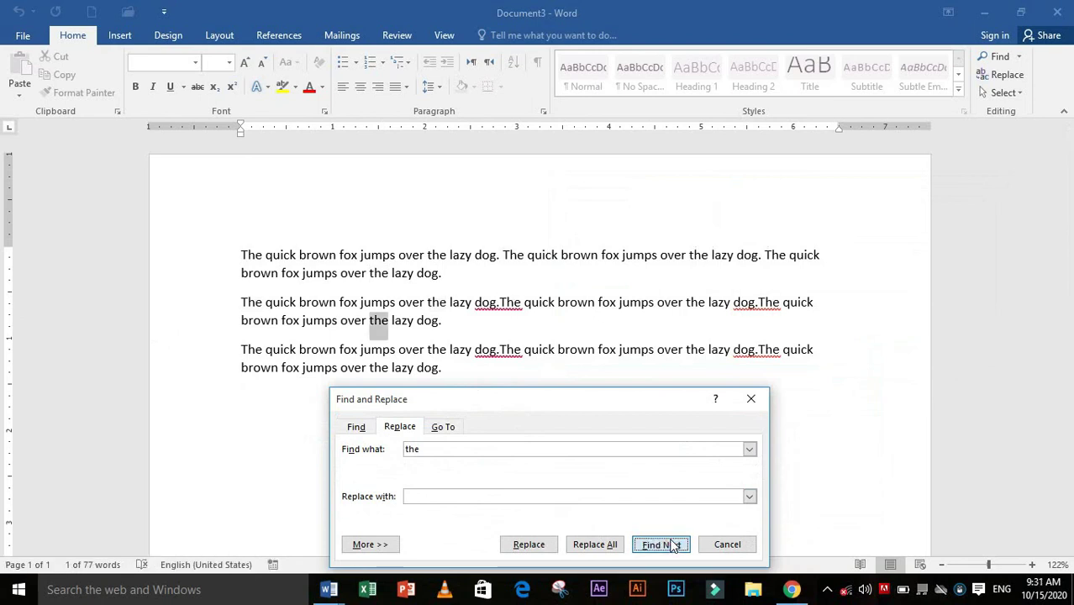
double_click(672, 546)
double_click(672, 545)
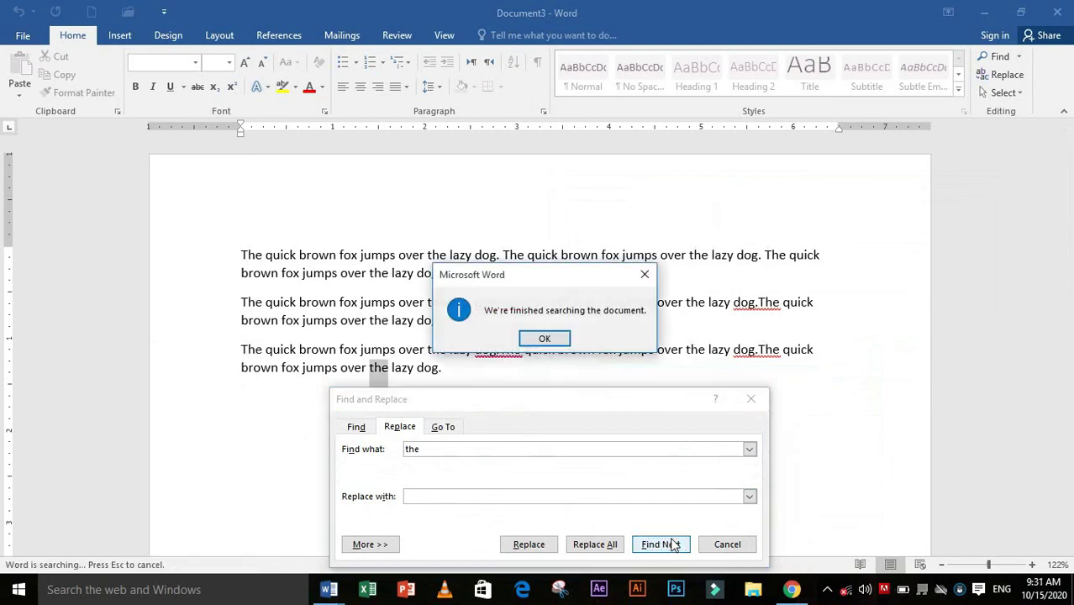
left_click(545, 338)
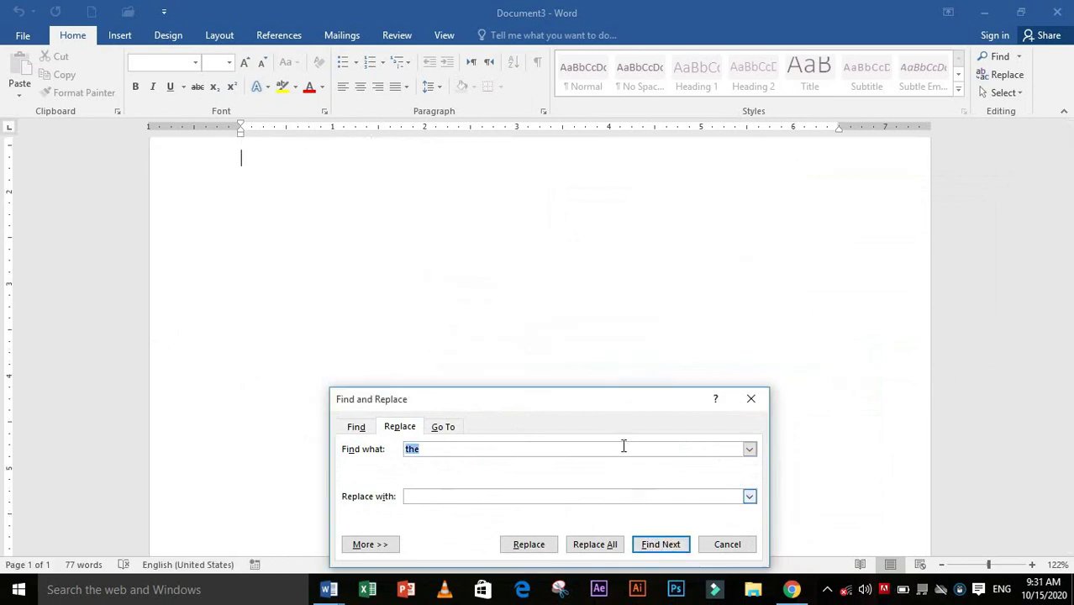
left_click(751, 398)
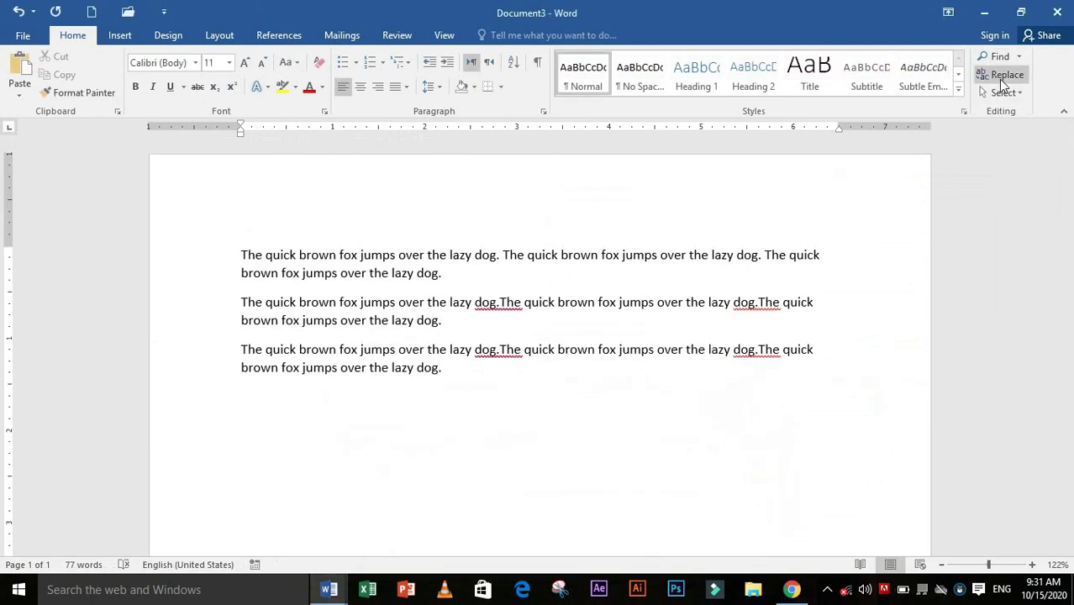
Replace all occurrences of 'the' with 'a' via Replace All, confirming the 18 replacements
left_click(1001, 78)
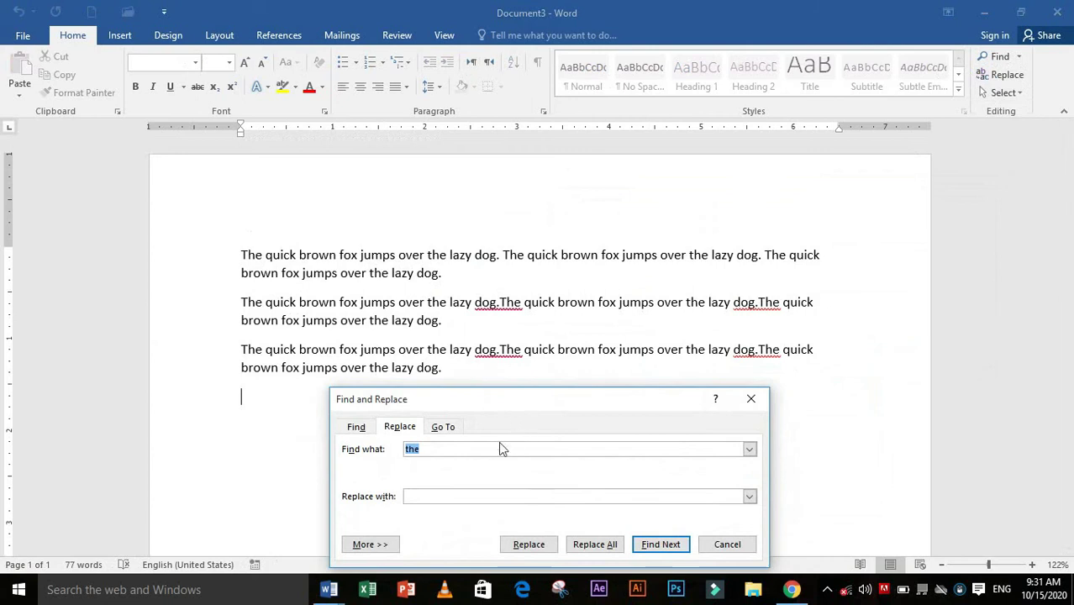
left_click(652, 546)
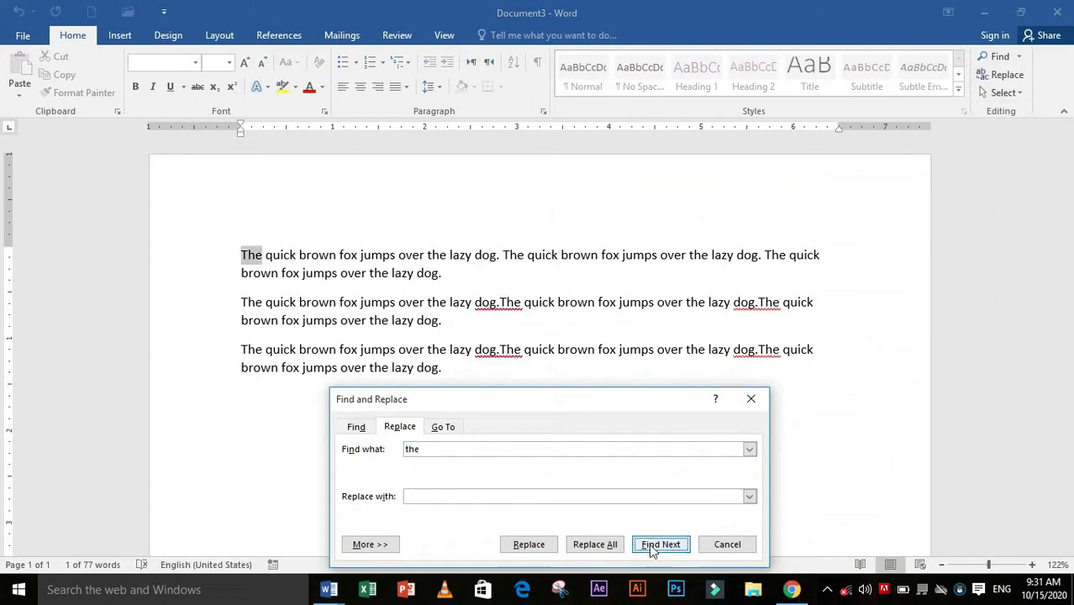
left_click(501, 496)
left_click_drag(526, 413, 641, 286)
type("a")
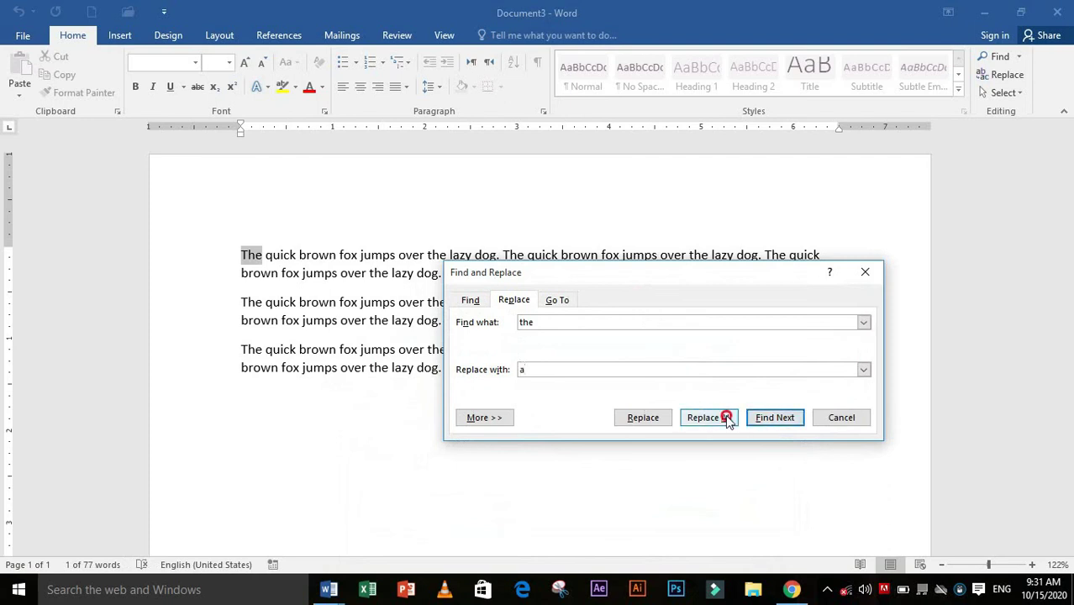
left_click(728, 417)
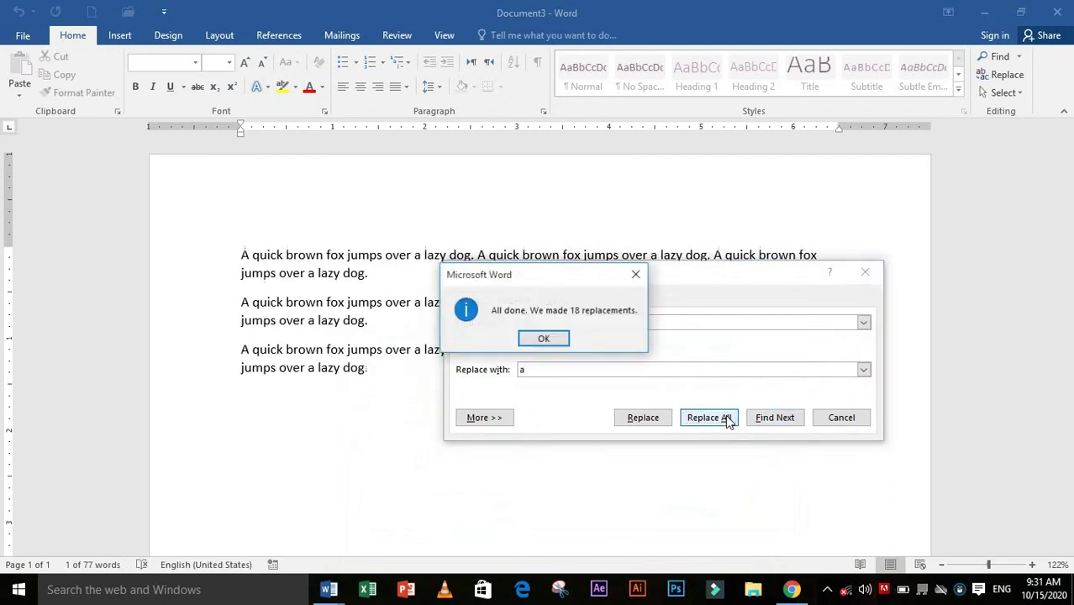
left_click(546, 341)
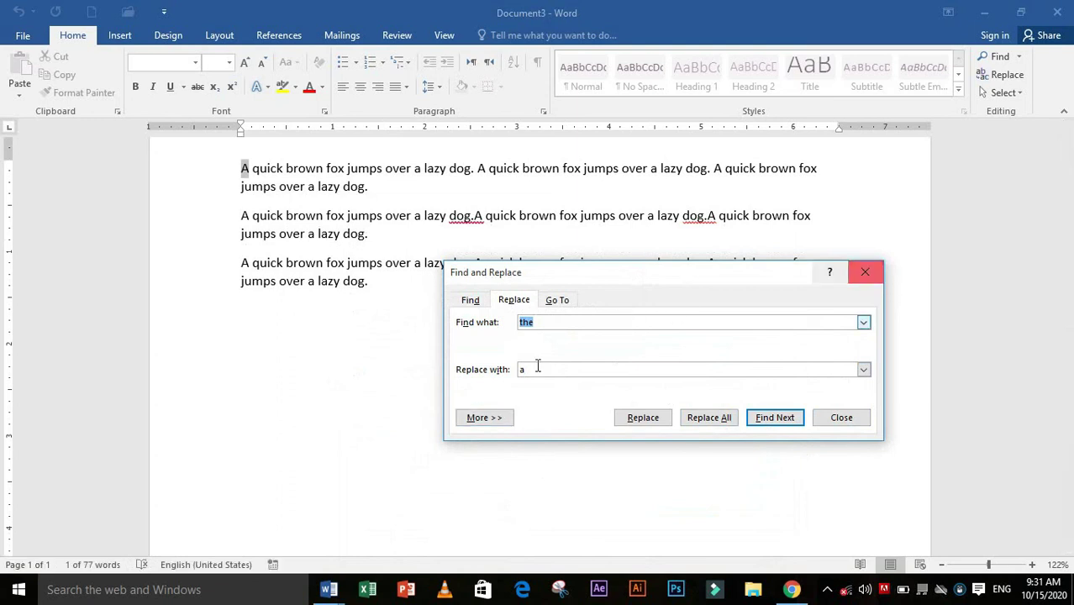
Turn on Match case for the 'the' search under More options, then close Find and Replace
left_click_drag(612, 273, 611, 355)
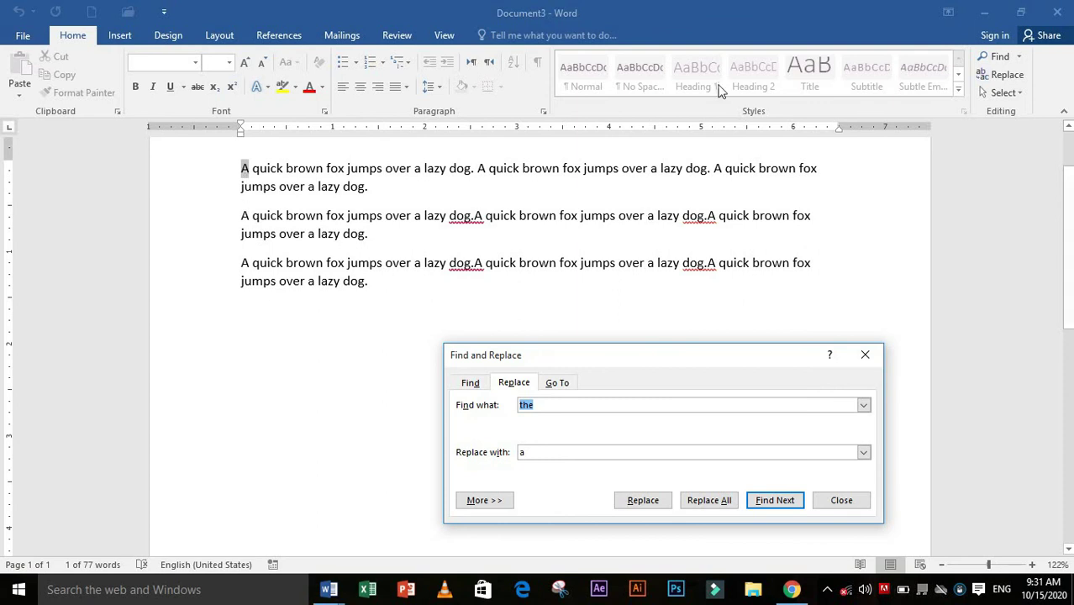
left_click(495, 502)
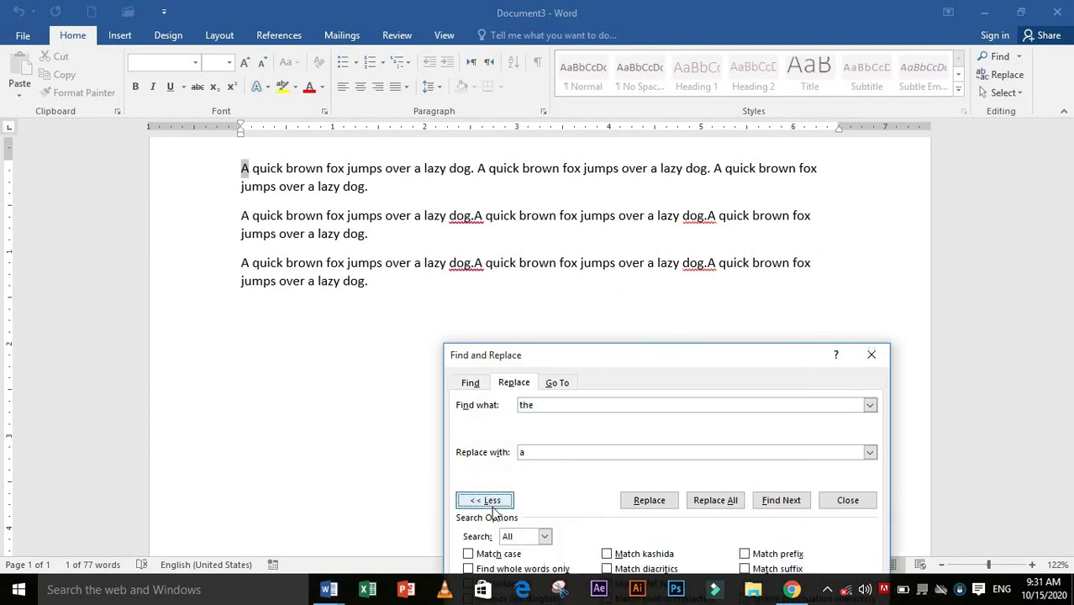
left_click(468, 554)
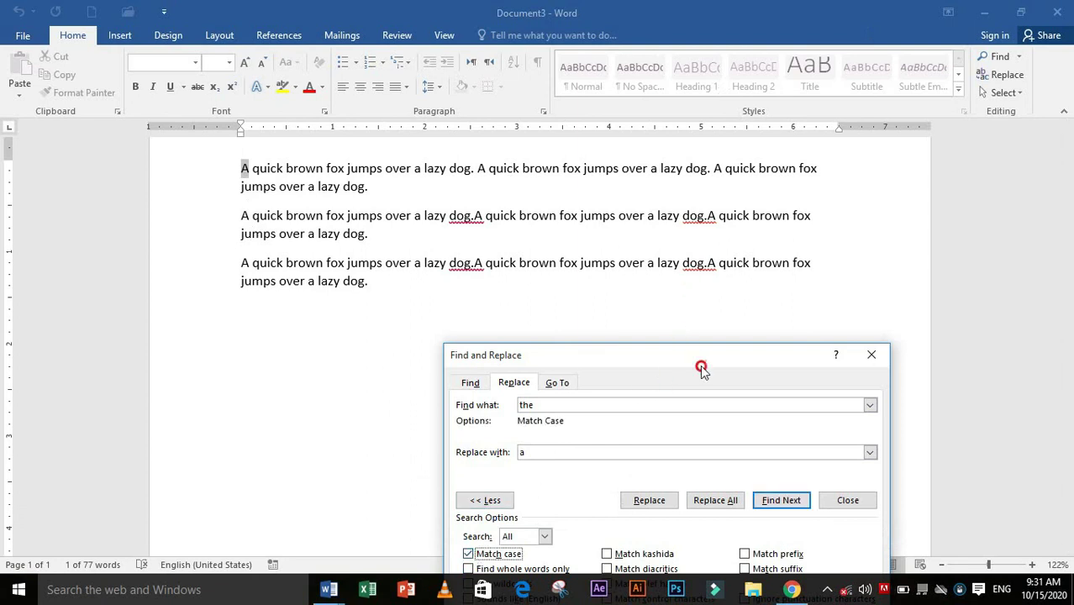
left_click_drag(699, 357, 708, 187)
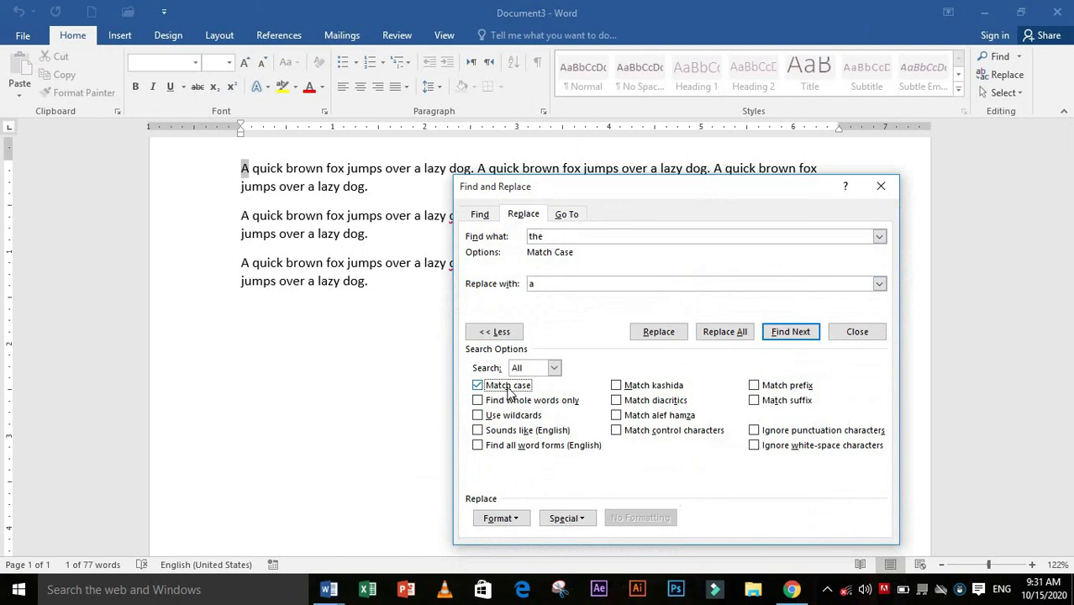
left_click(520, 236)
left_click(880, 186)
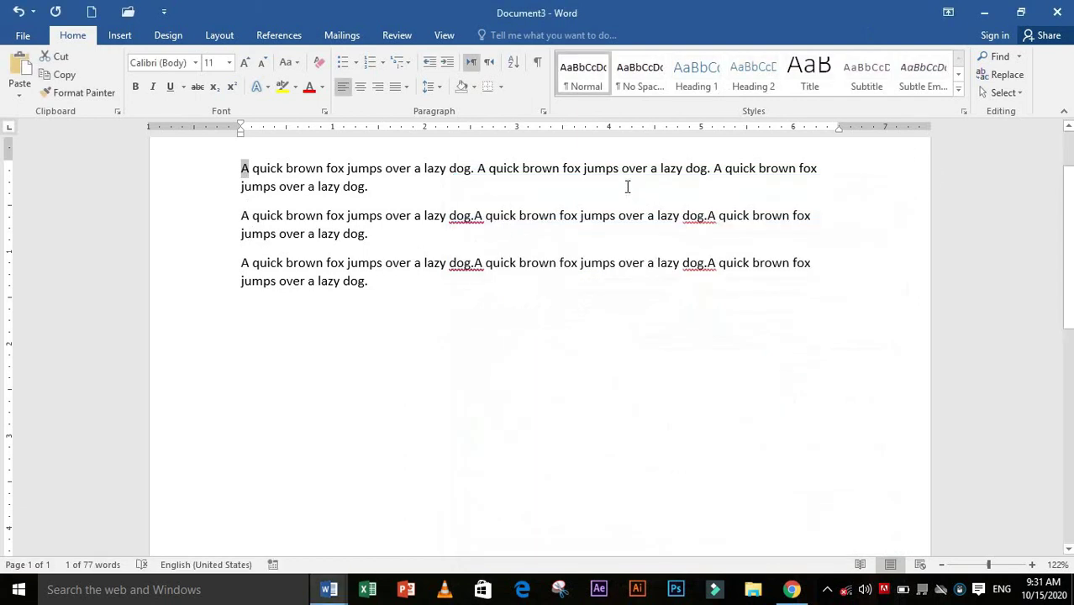
Insert 'a' after the second 'fox' and lowercase the 'A' following 'dog.' in paragraph two
left_click(583, 169)
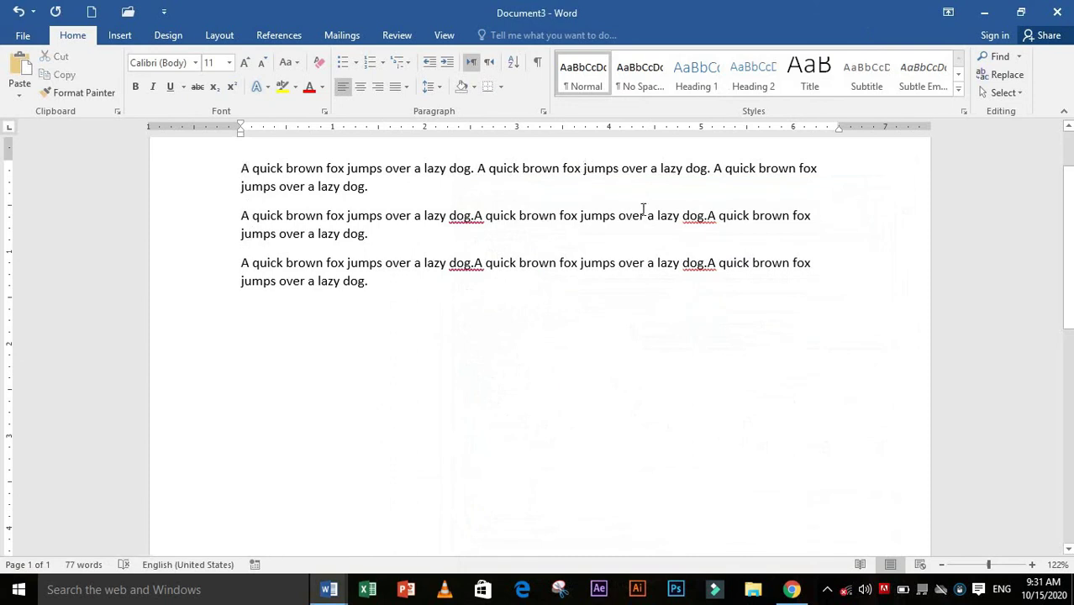
type("the")
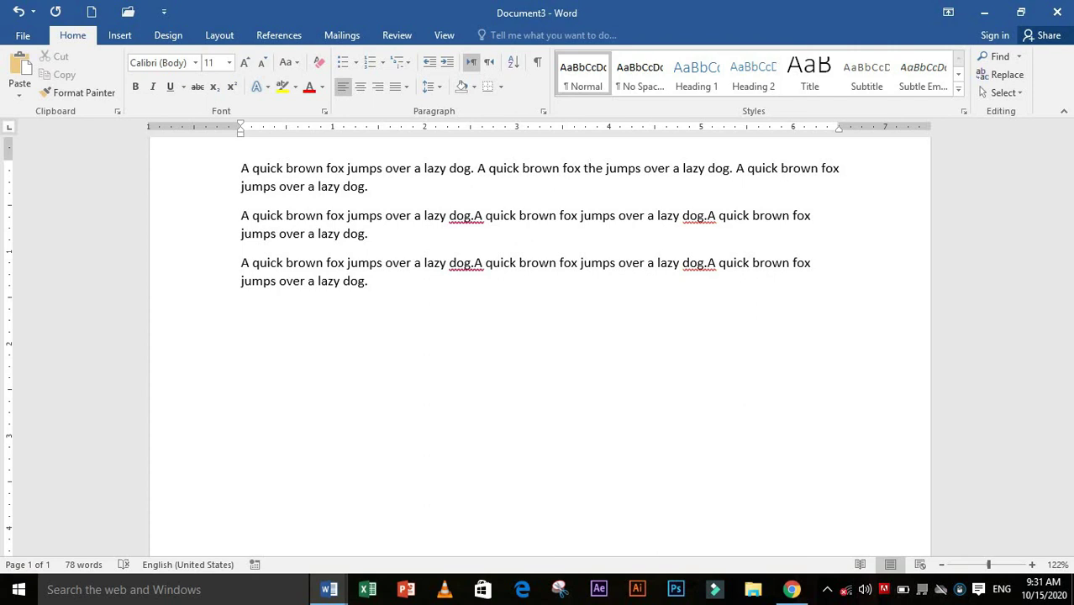
key("BackSpace")
key("BackSpace")
key("BackSpace")
type("a")
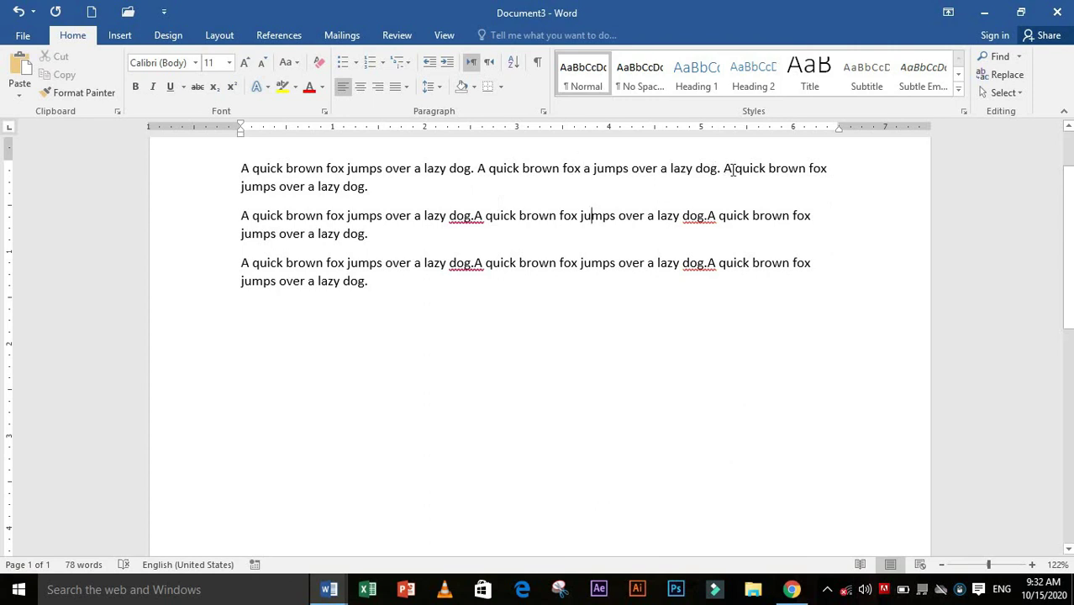
left_click_drag(733, 169, 721, 171)
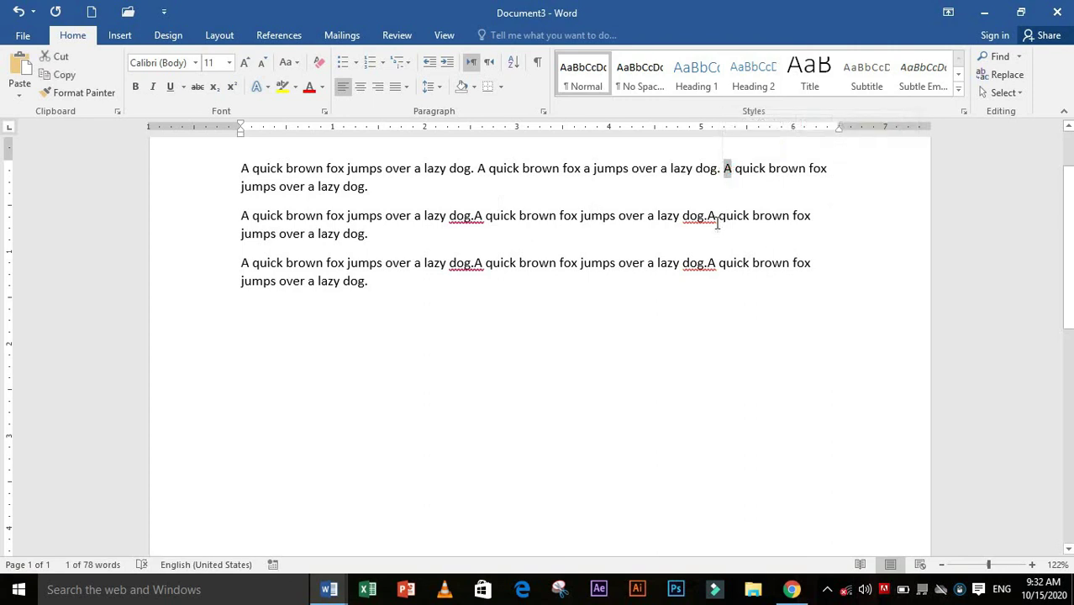
mouse_move(716, 216)
left_mouse_down()
mouse_move(707, 217)
mouse_move(716, 217)
left_mouse_up()
type("a")
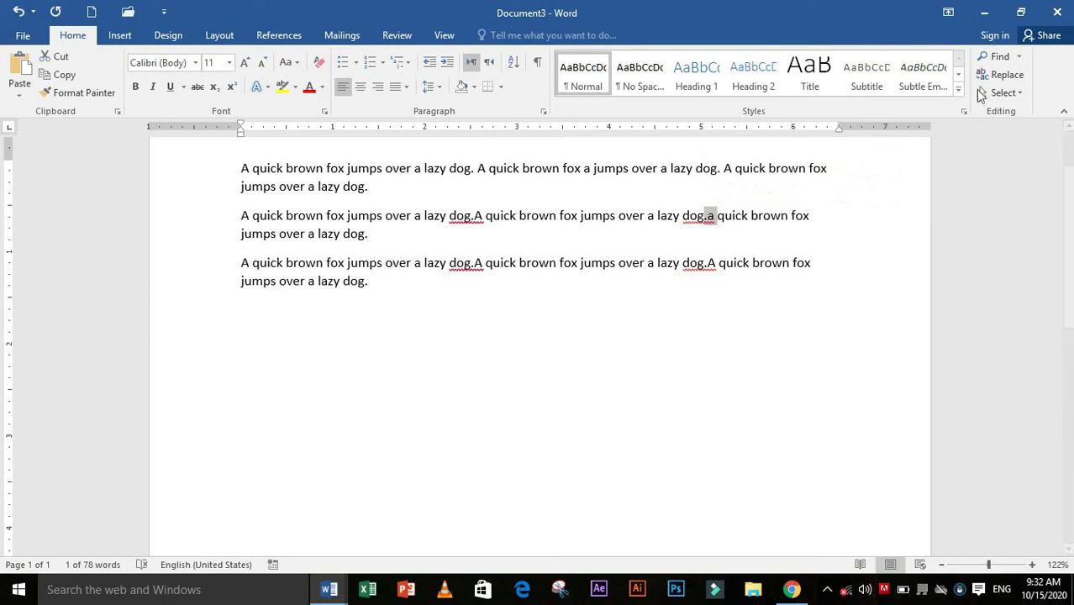
Reopen the Replace dialog, tick Match case, close it, and return to the last paragraph
left_click(996, 76)
left_click(496, 565)
left_click(588, 486)
left_click(514, 433)
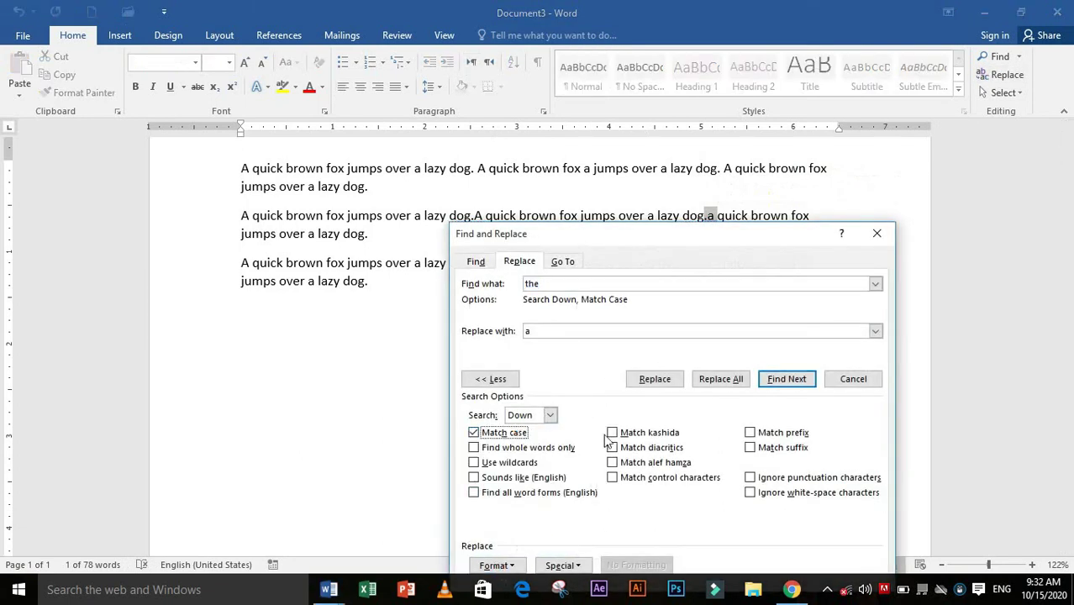
left_click(889, 232)
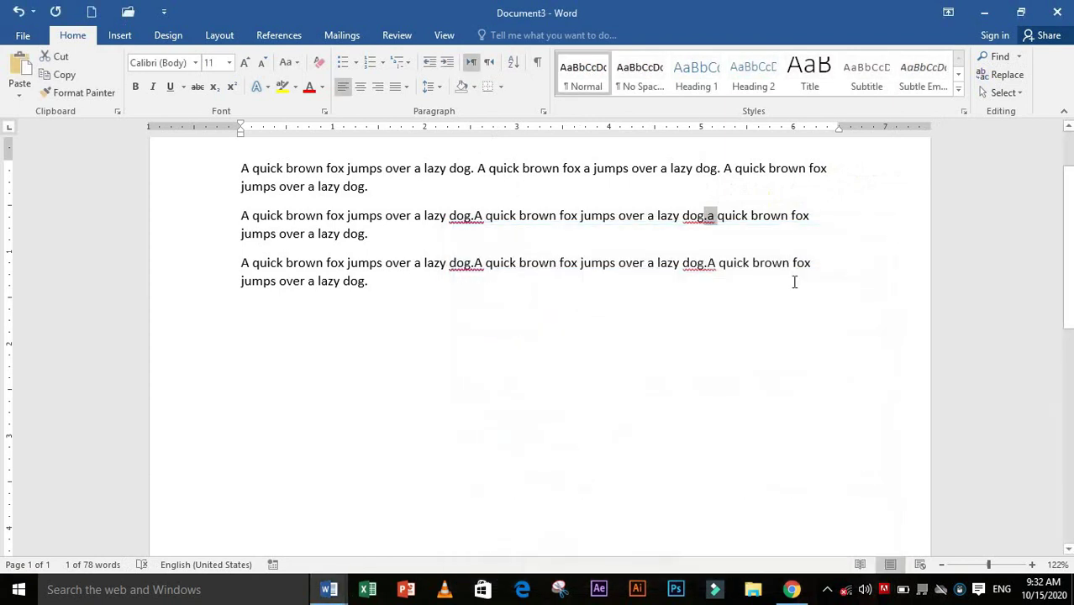
left_click(540, 359)
scroll(504, 332, "up", 2)
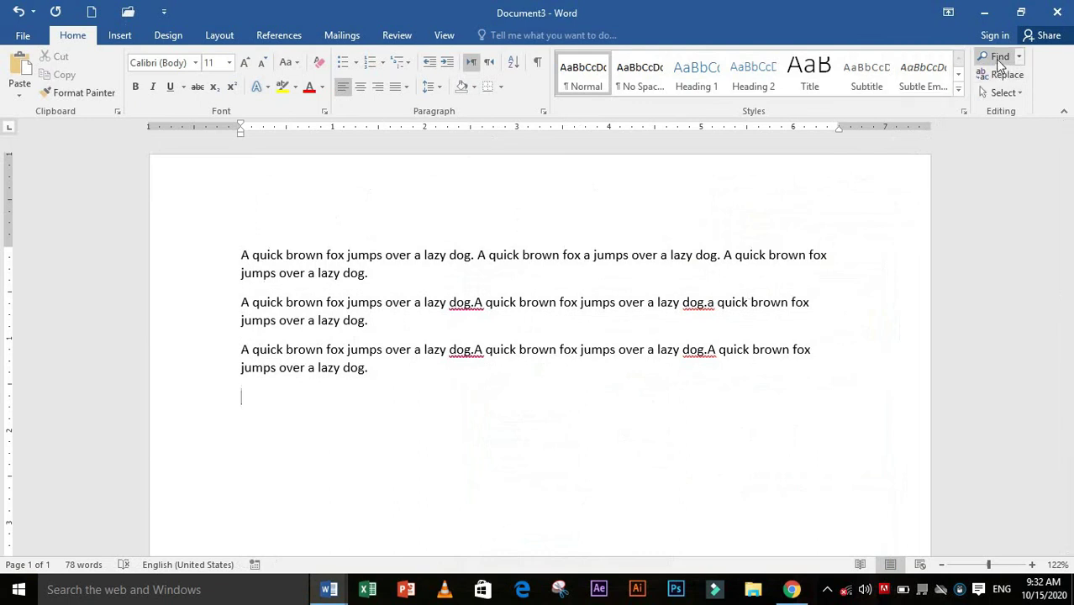
Search 'fox' in the Navigation pane and step to the second of its 9 matches
left_click(999, 57)
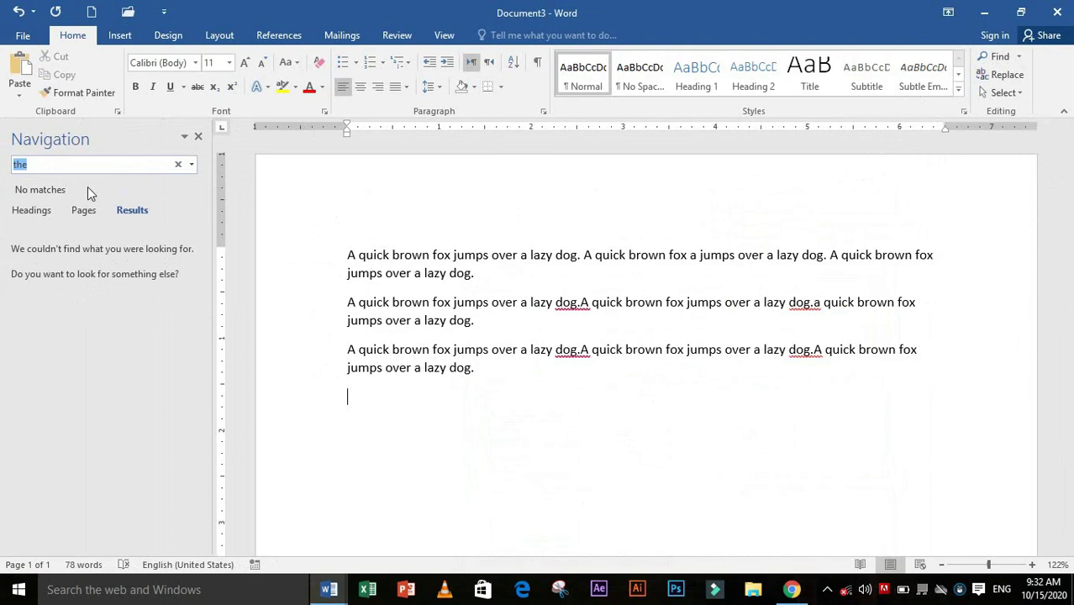
type("fox")
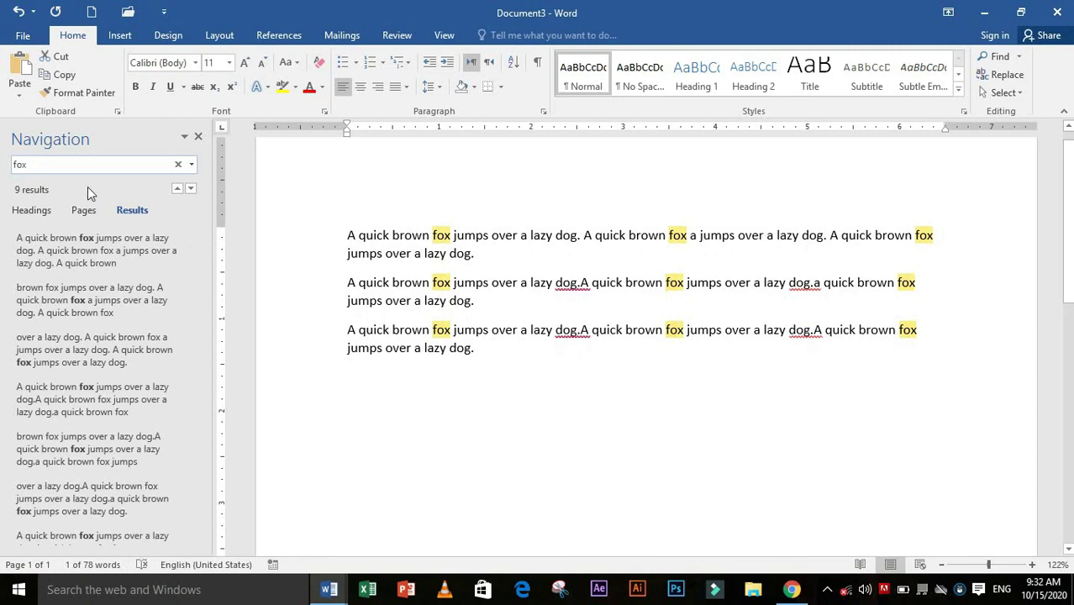
key("Return")
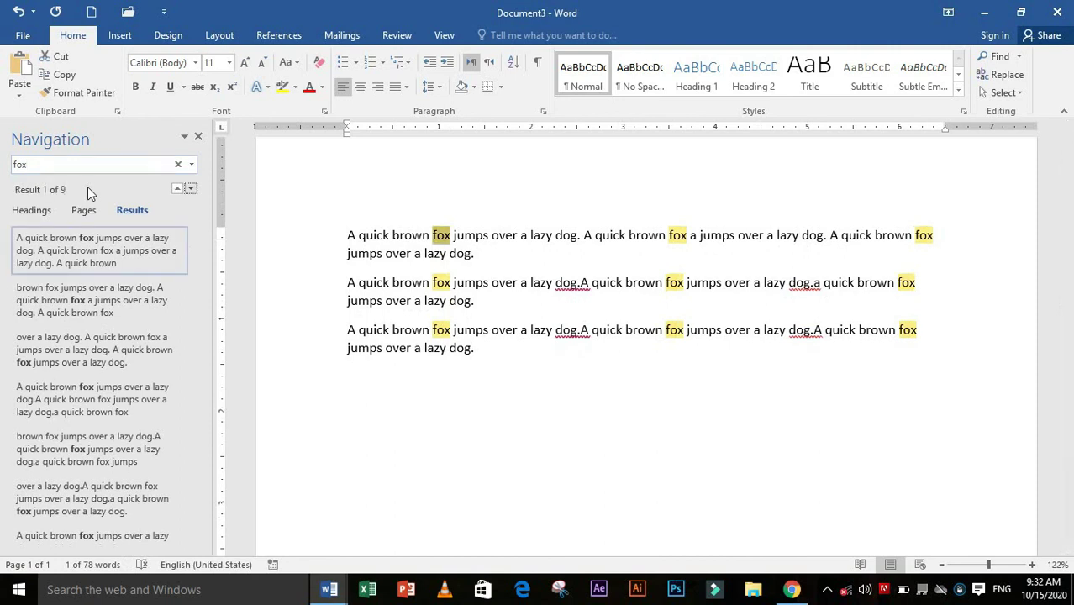
left_click(144, 165)
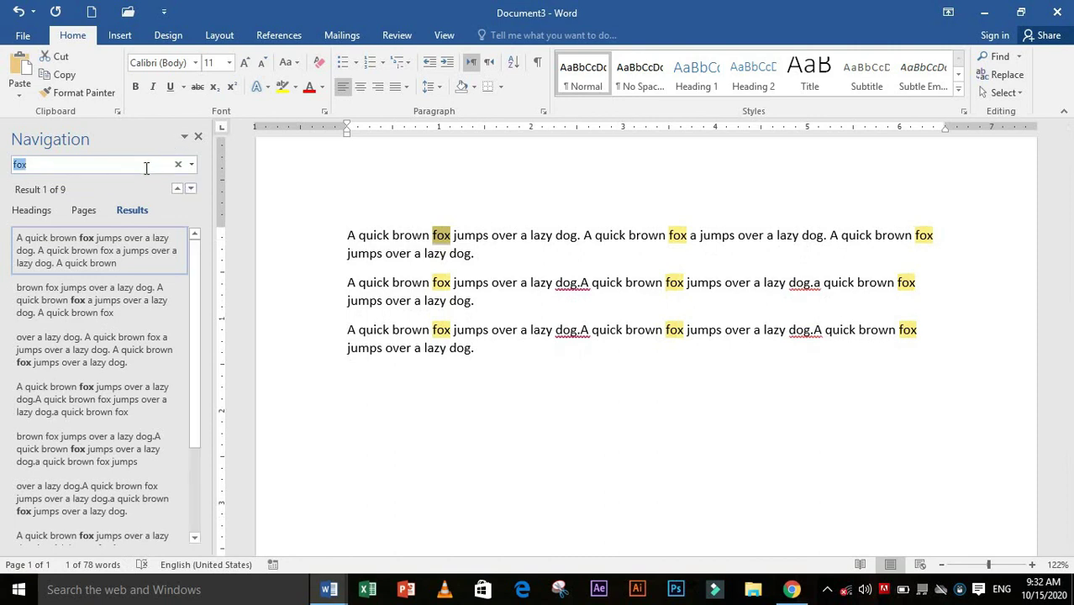
key("Return")
left_click(683, 237)
Delete the second 'fox' in the first paragraph with Backspace, leaving 'brown a jumps'
key("BackSpace")
key("BackSpace")
key("BackSpace")
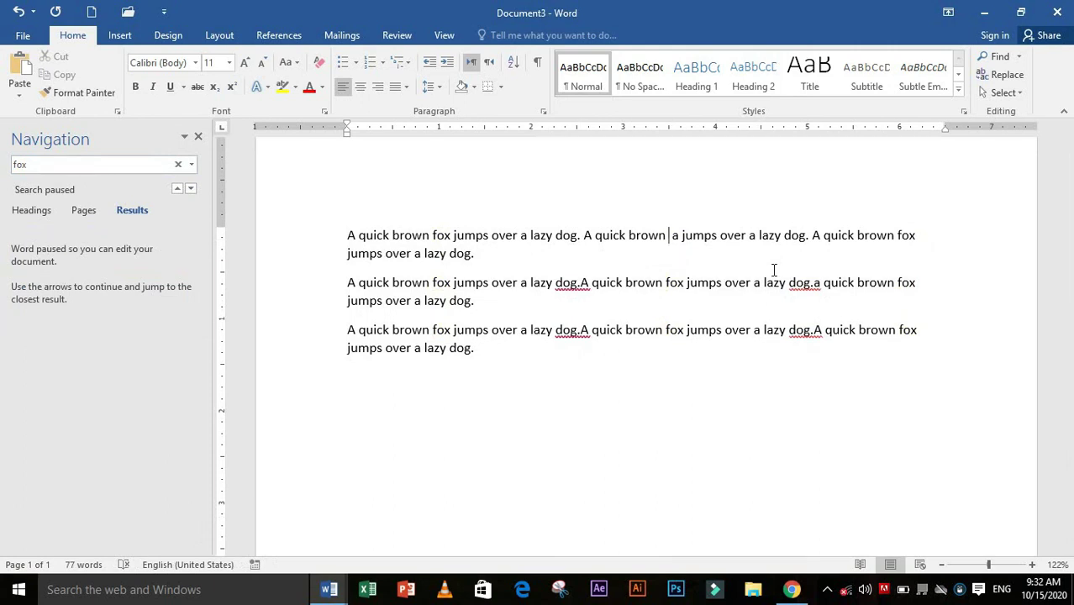
left_click(697, 76)
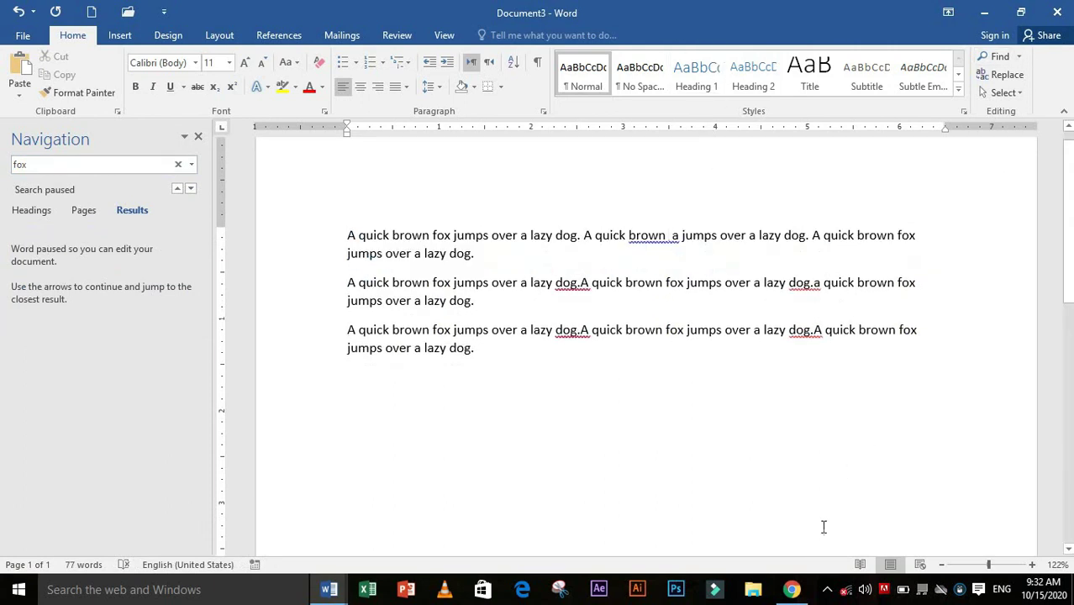